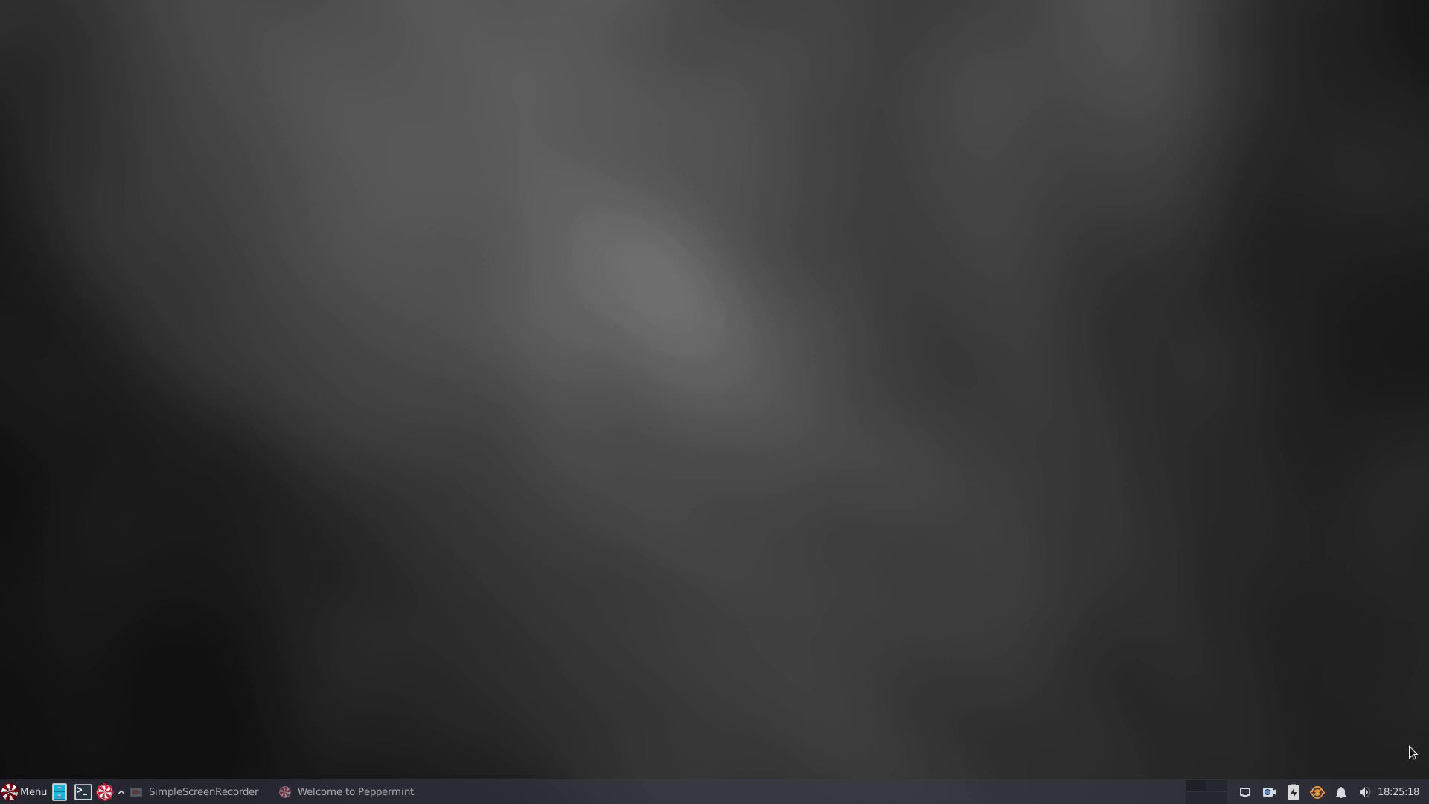
# Step: Glance at the calendar, then open the Home folder in Files and centre its window
pyautogui.click(1398, 794)
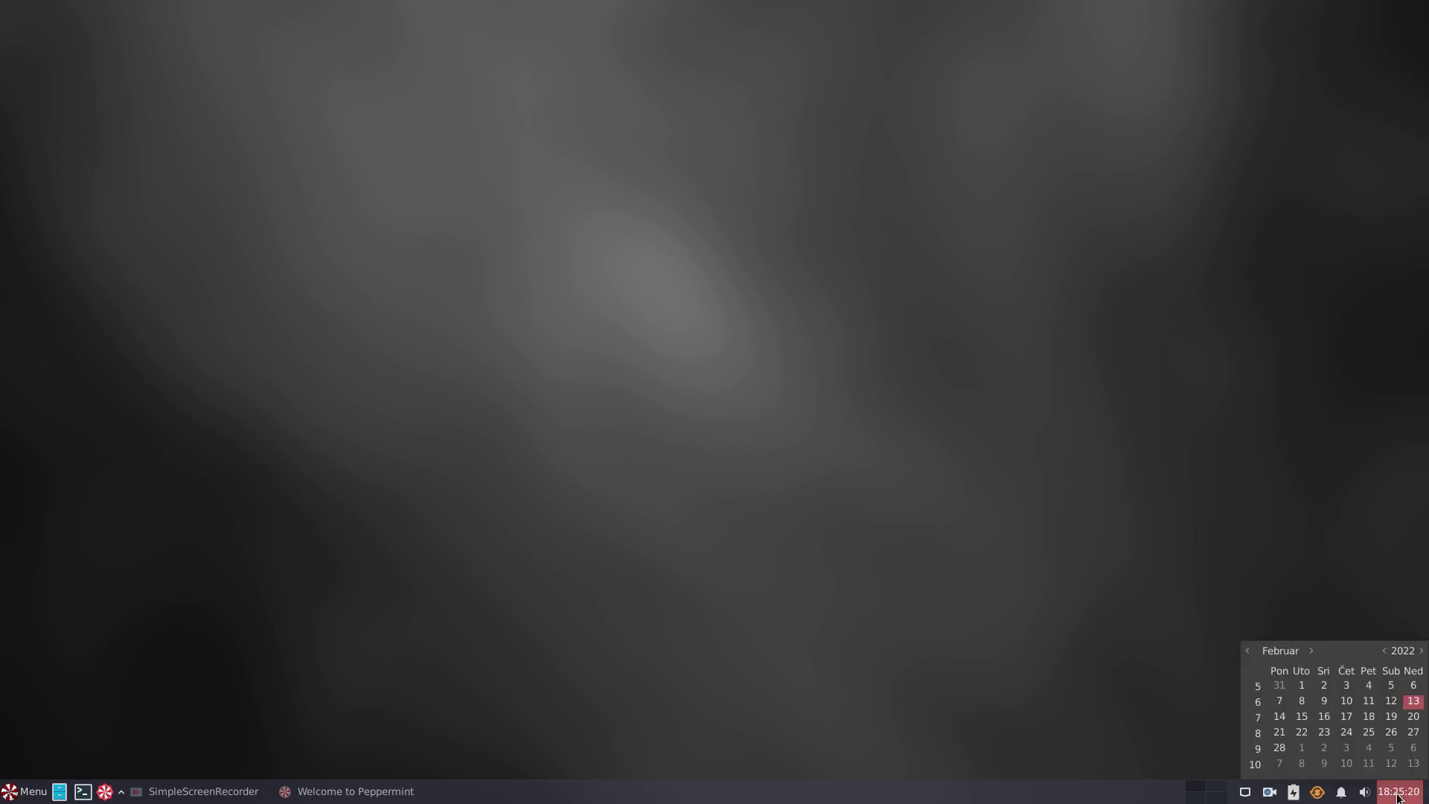
pyautogui.click(1397, 797)
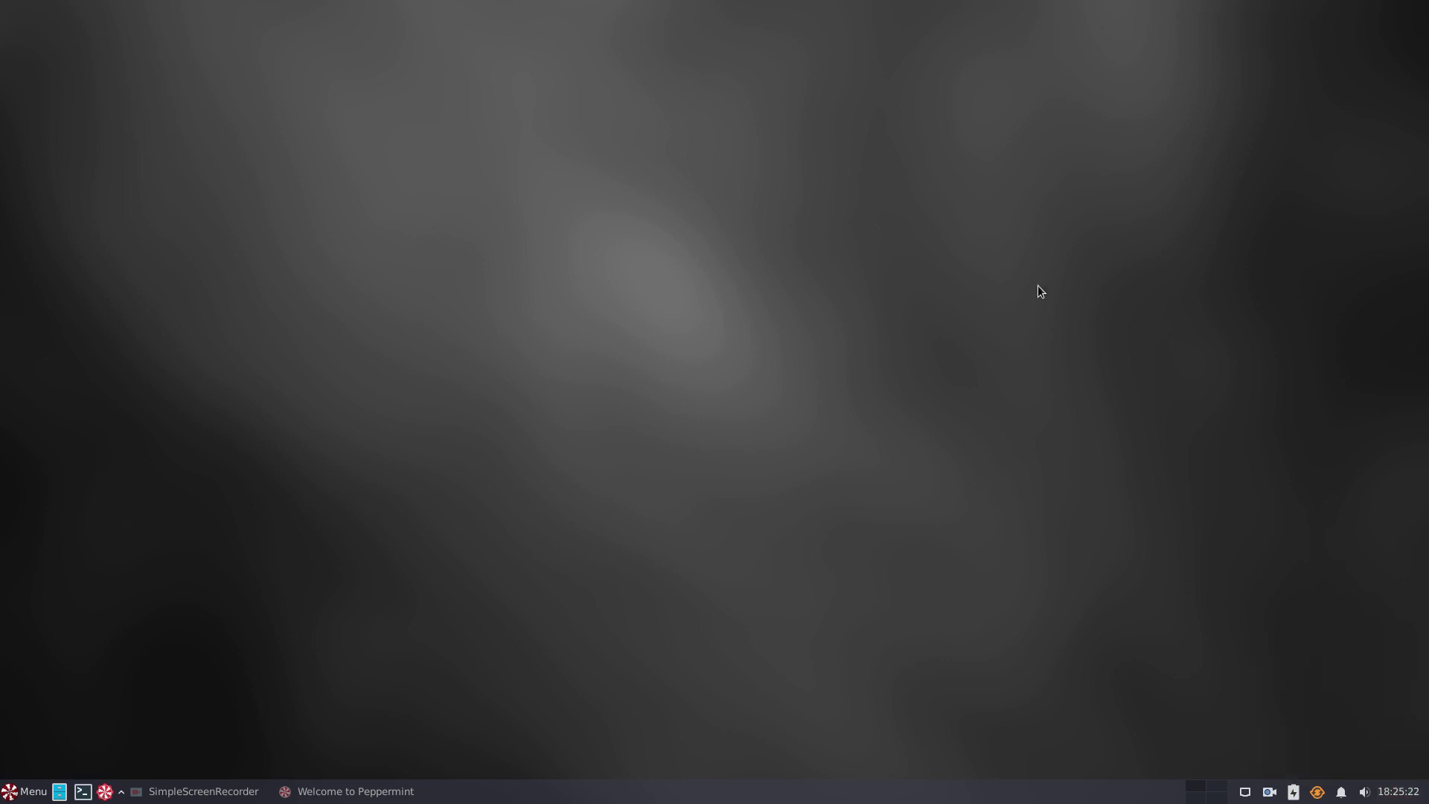
pyautogui.click(23, 792)
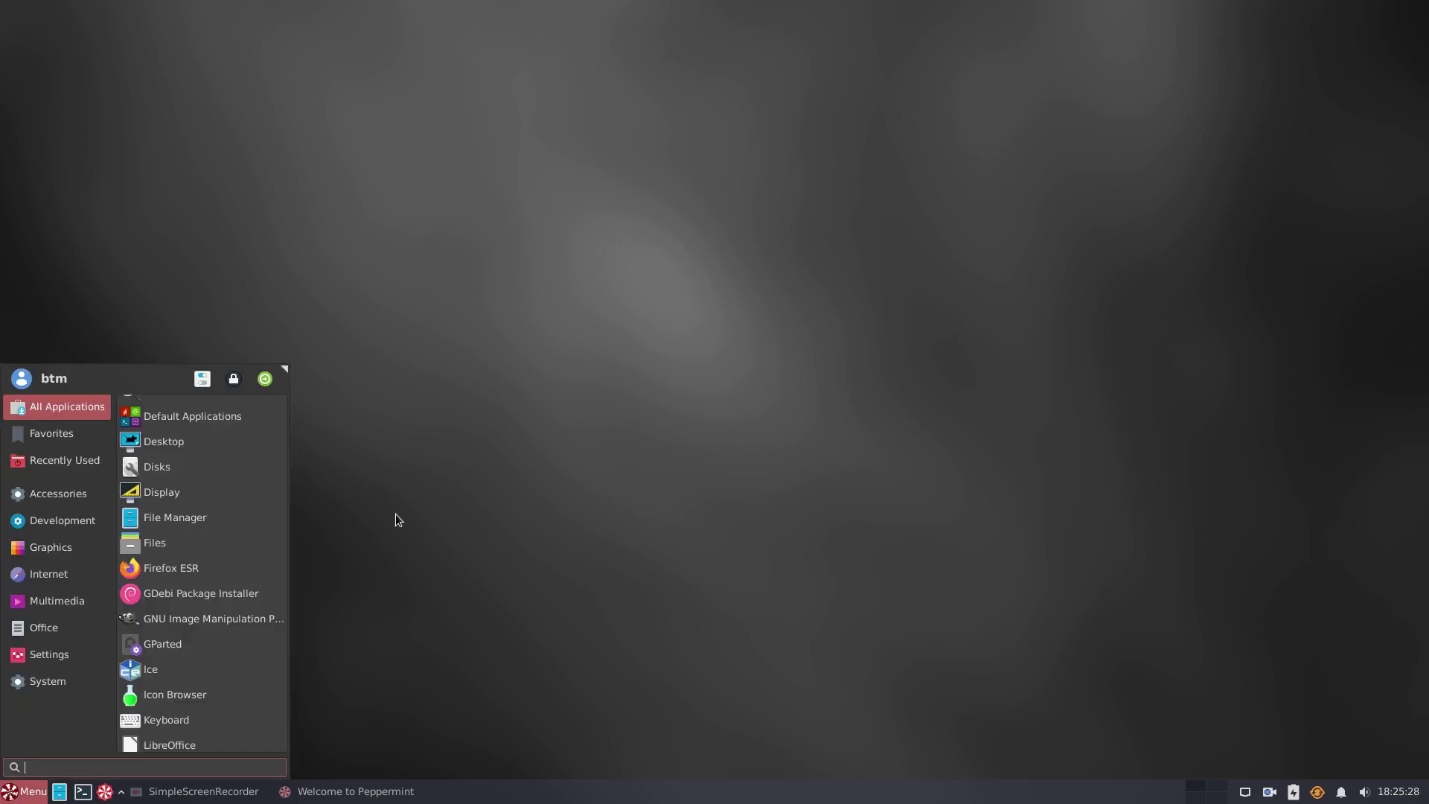
pyautogui.click(184, 540)
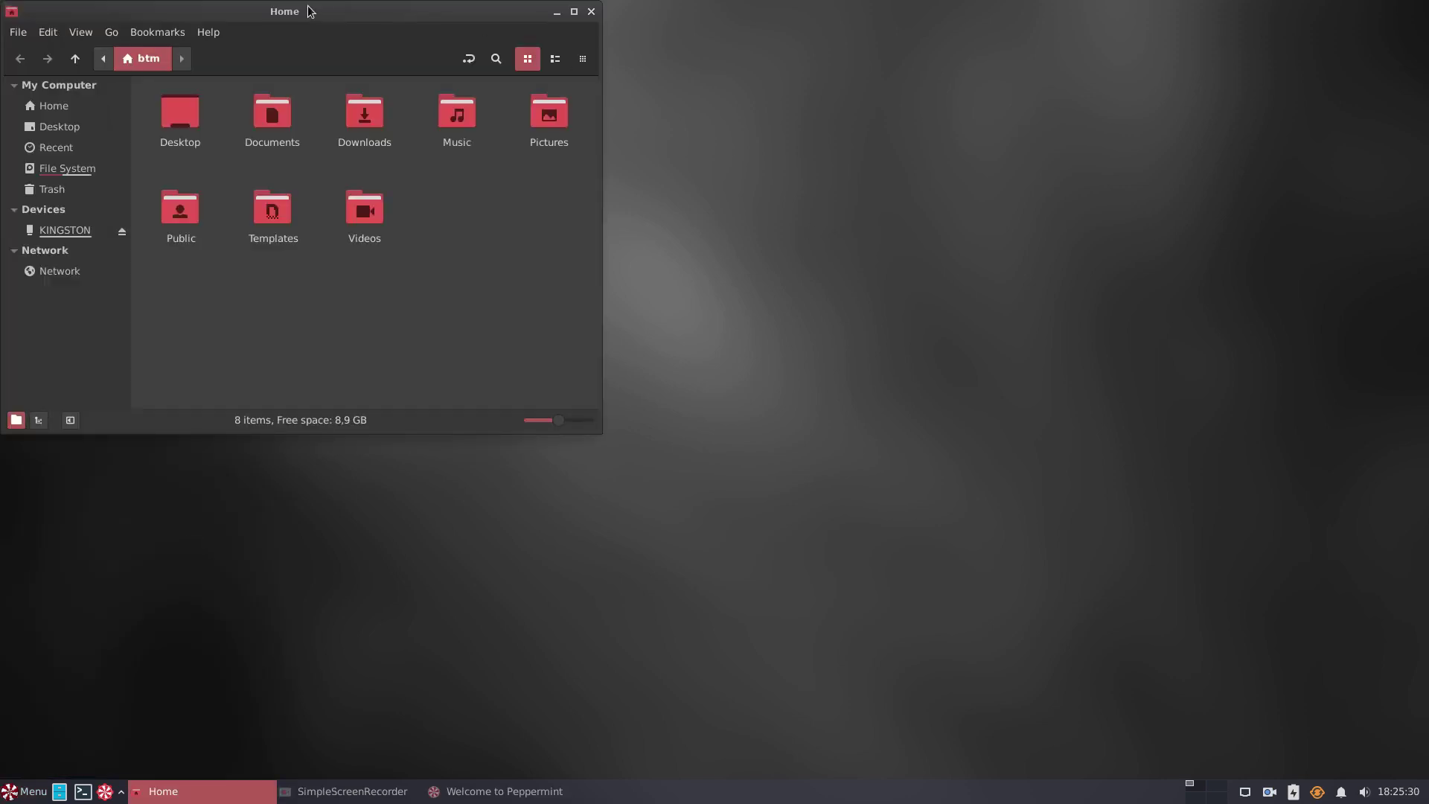
pyautogui.moveTo(309, 11); pyautogui.dragTo(716, 135)
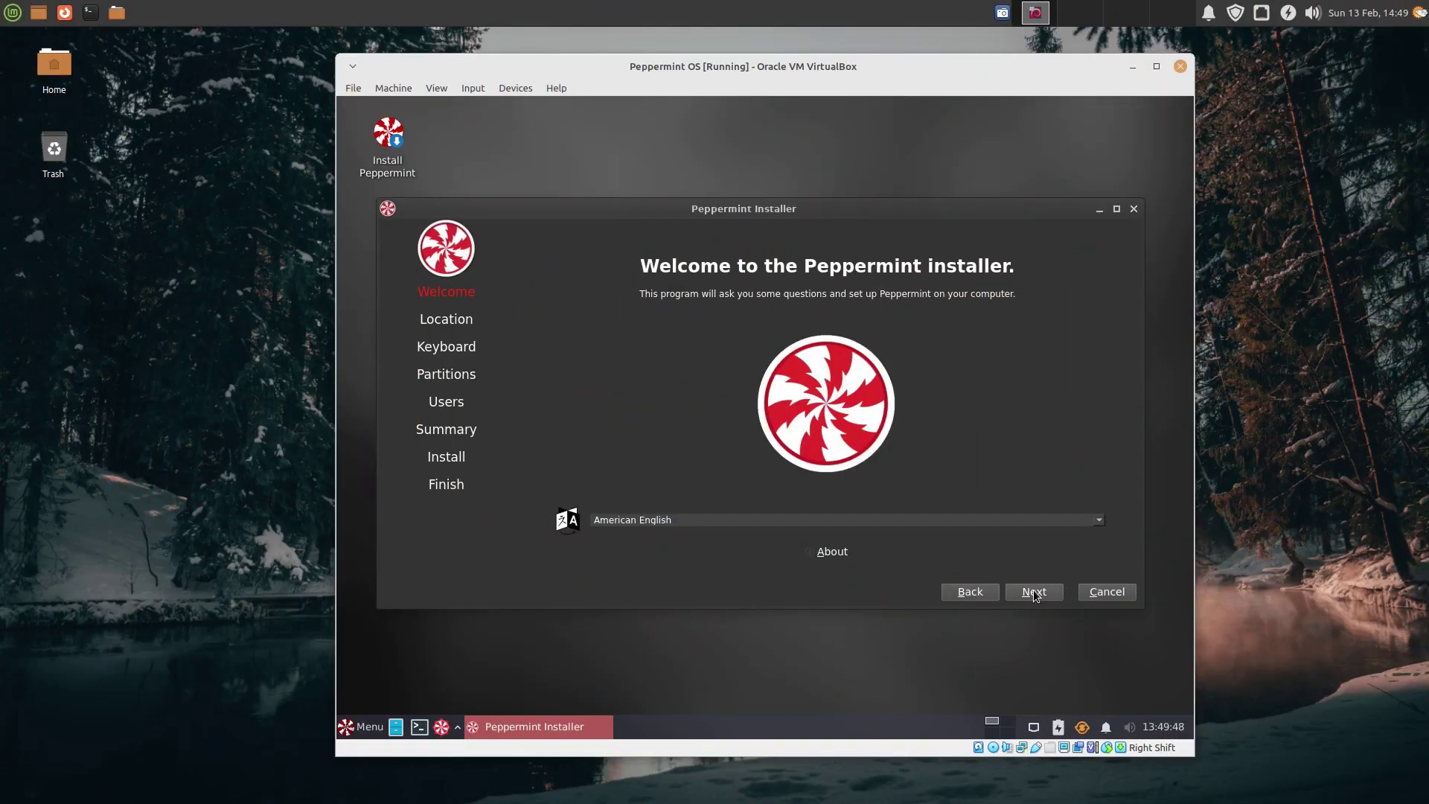
# Step: Advance the installer to the Keyboard page, select the Bosnian layout and focus the test field
pyautogui.click(1034, 592)
pyautogui.click(1034, 594)
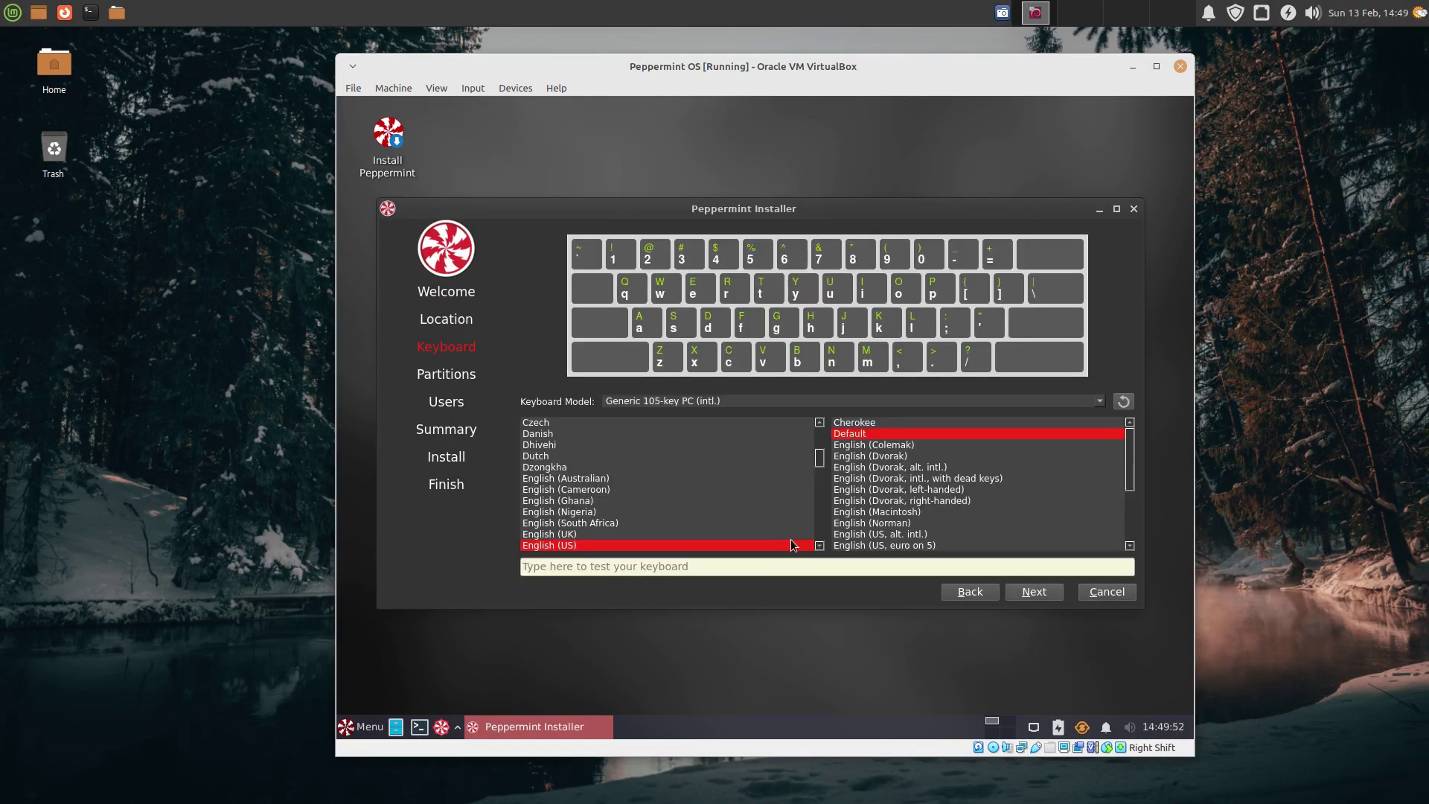
pyautogui.scroll(4, 616, 476)
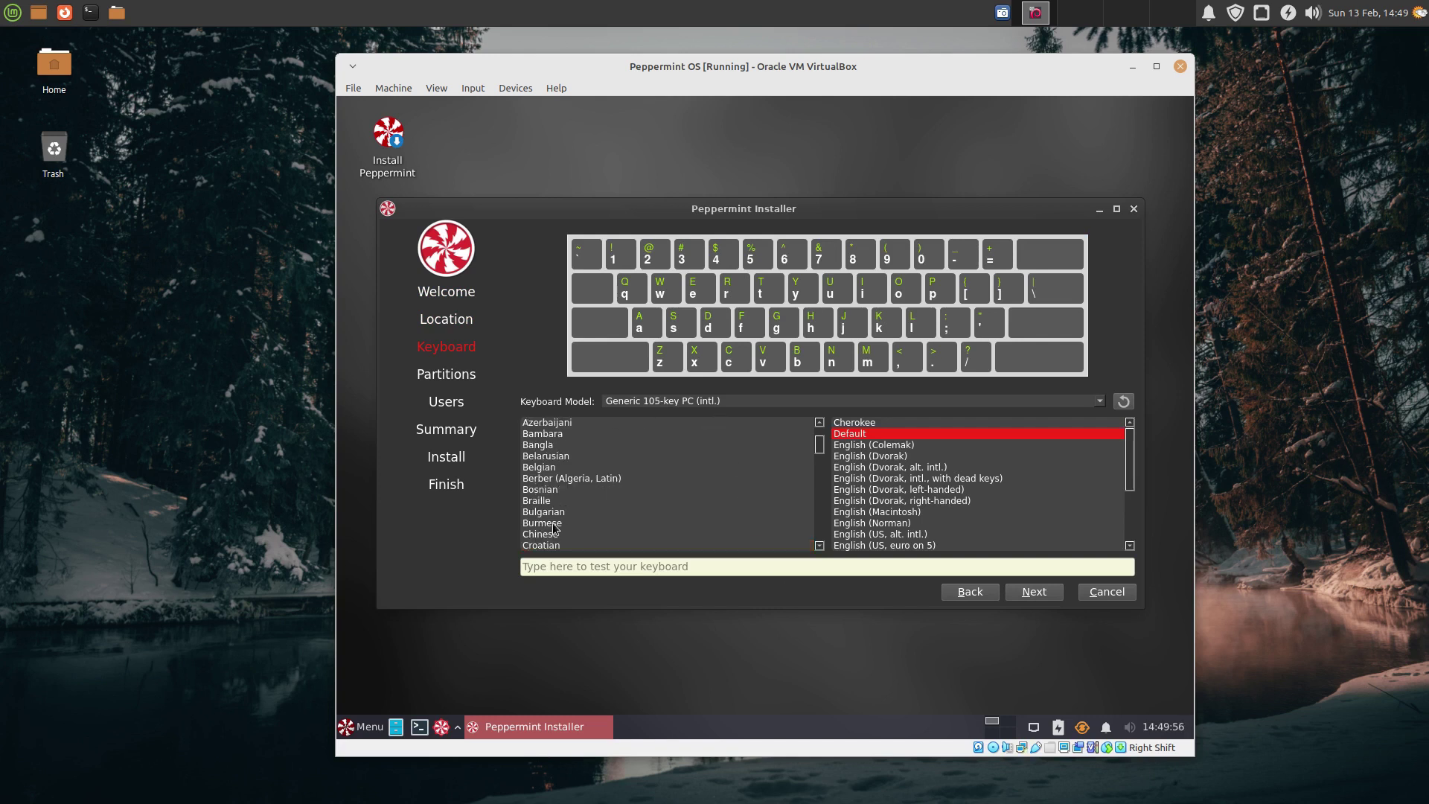
pyautogui.click(556, 491)
pyautogui.click(595, 569)
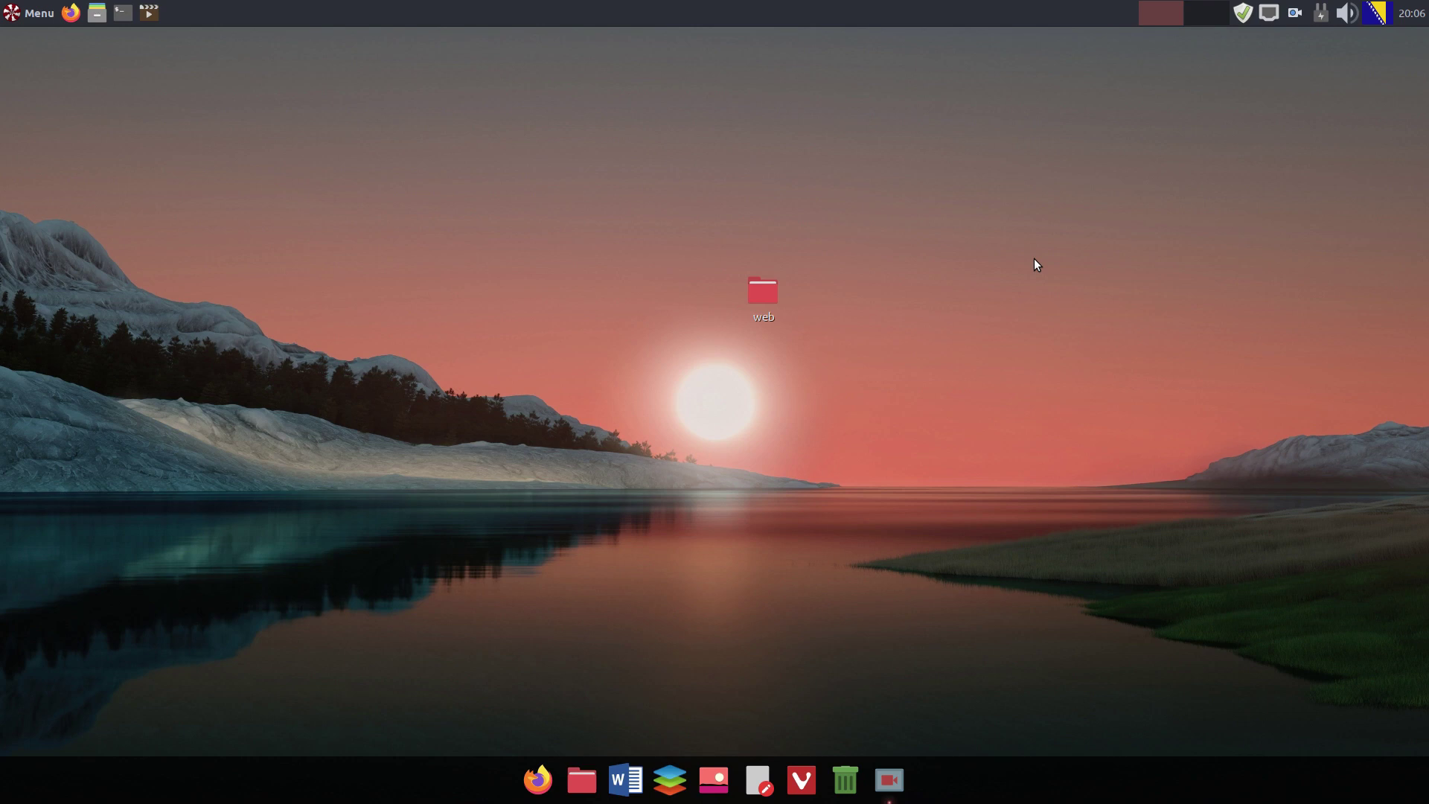
# Step: Run neofetch in a new terminal to display the system information summary
pyautogui.click(122, 12)
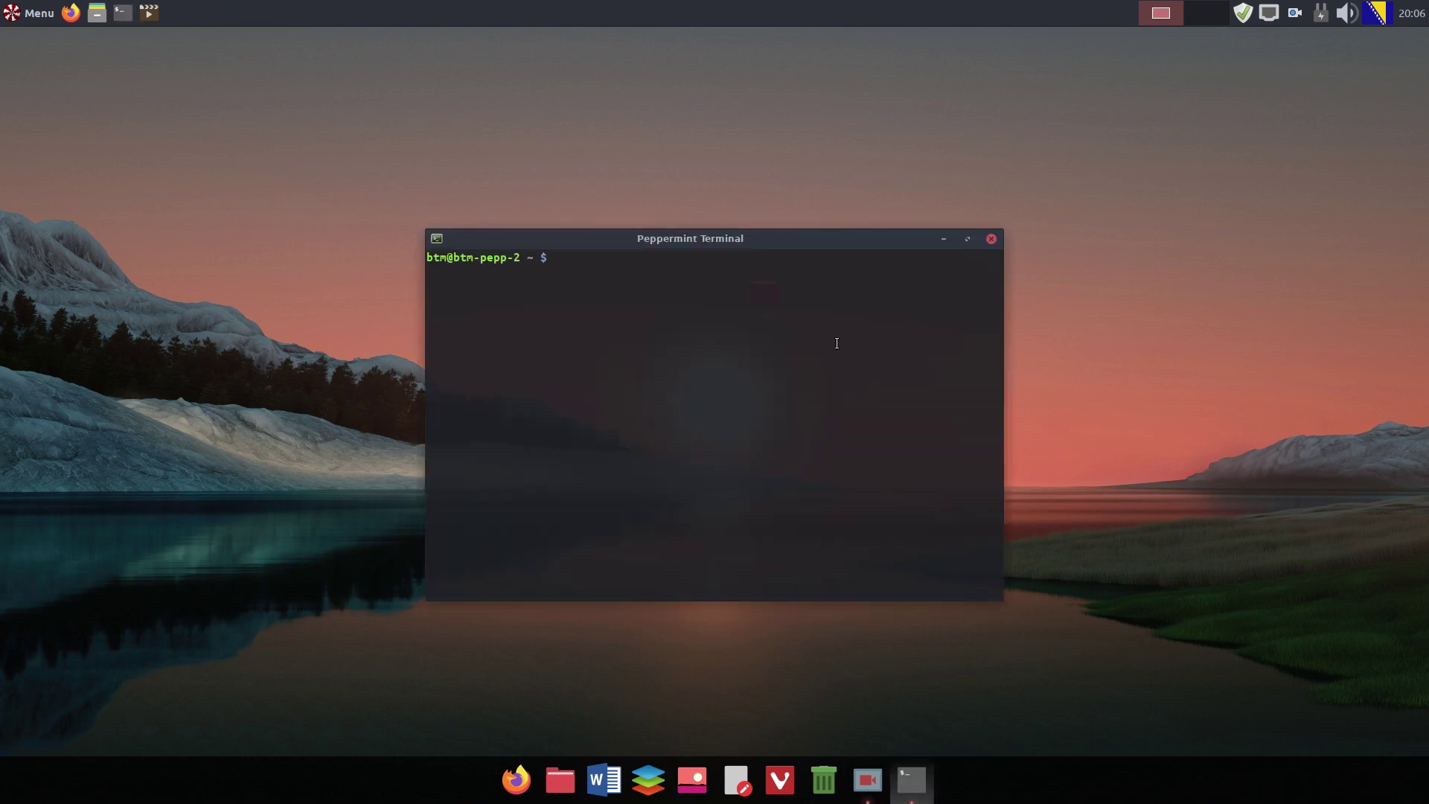
pyautogui.write('neofetch')
pyautogui.press('Return')
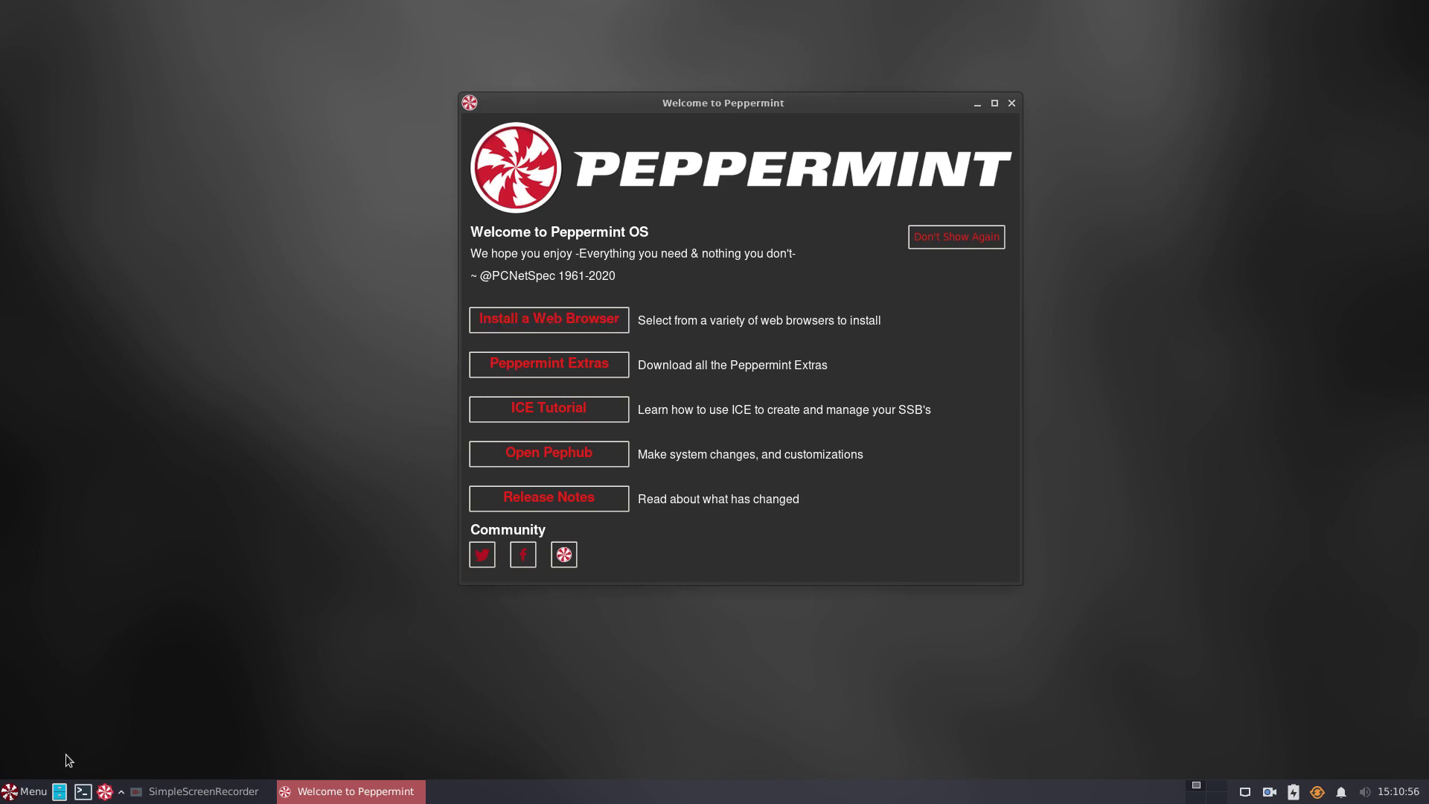
pyautogui.click(26, 791)
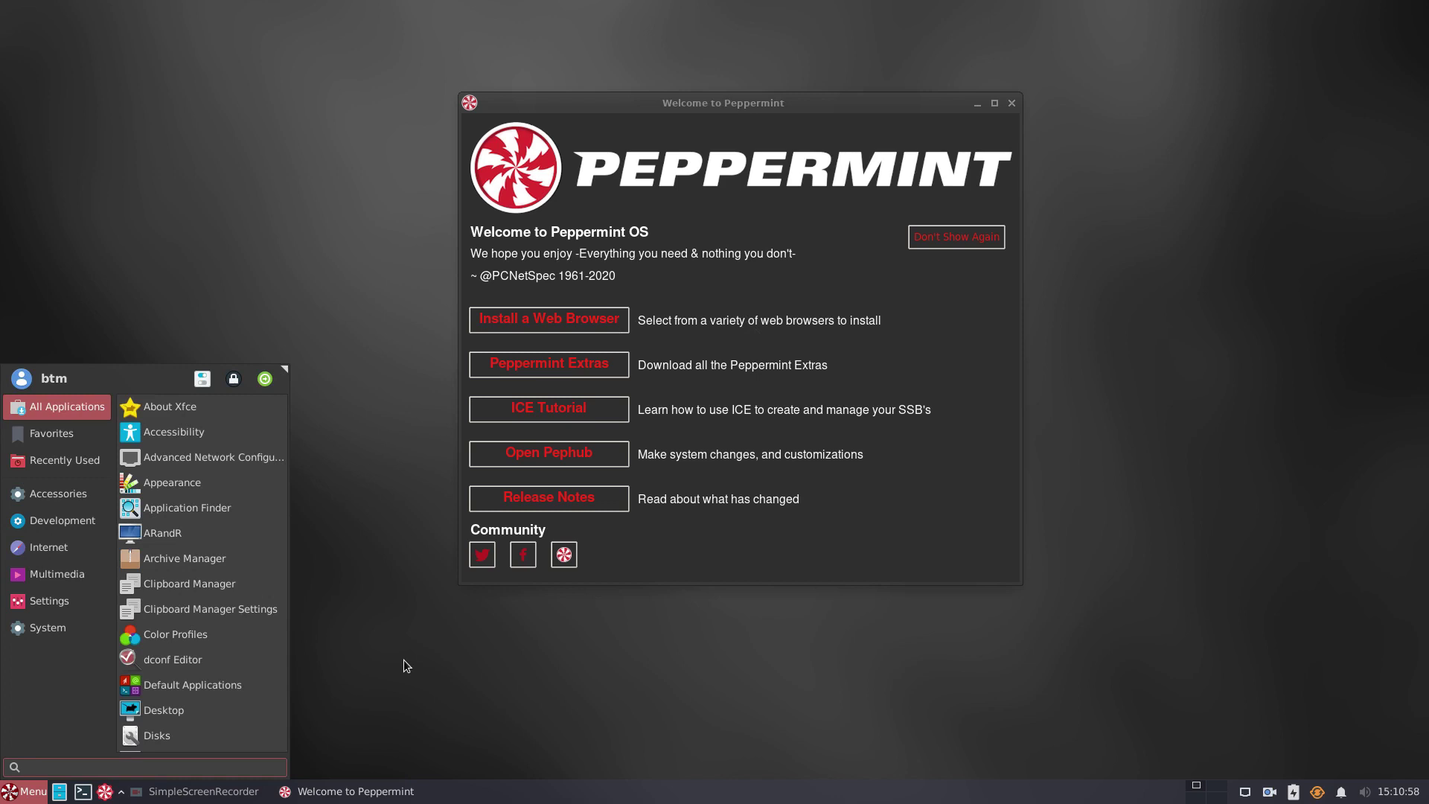
pyautogui.click(45, 548)
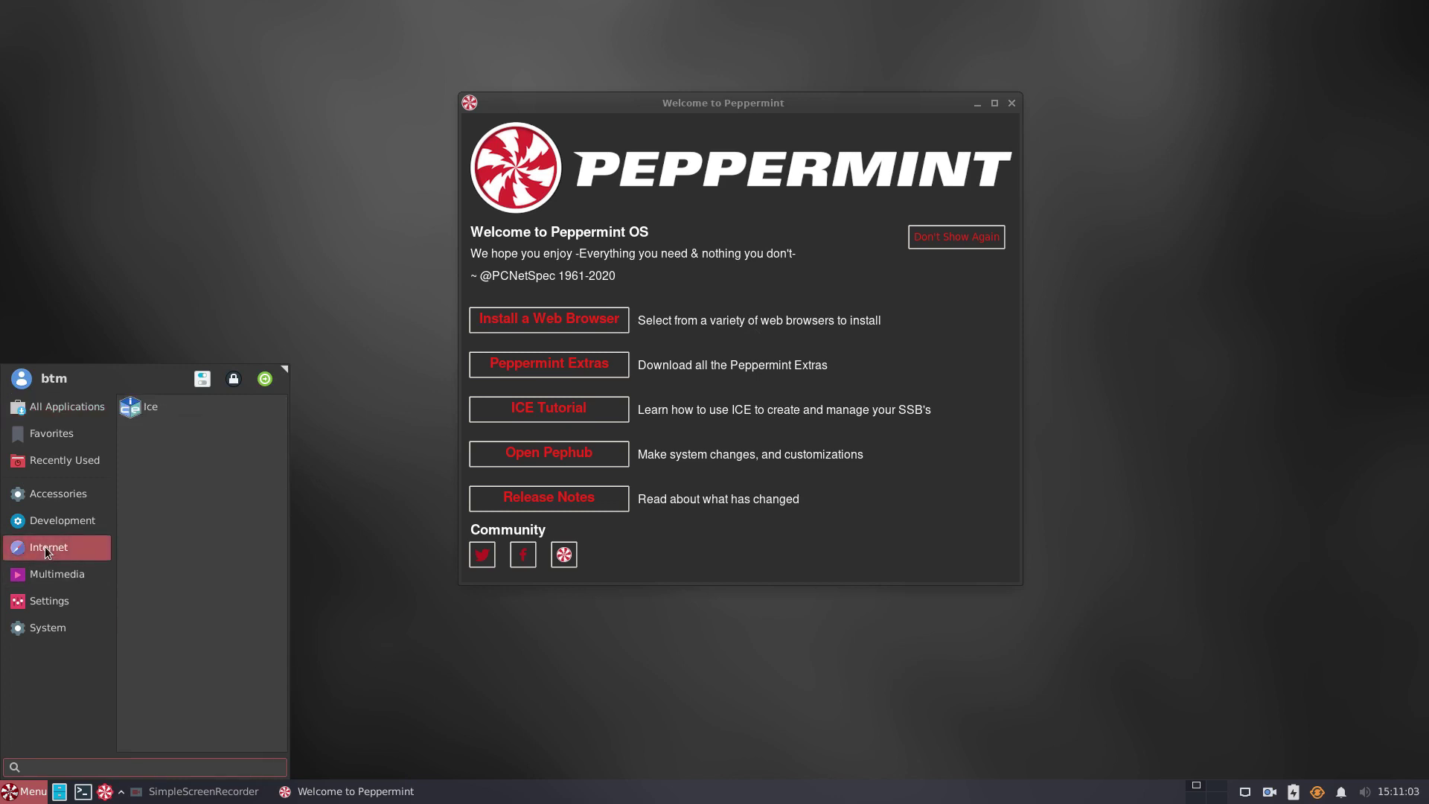
pyautogui.press('Escape')
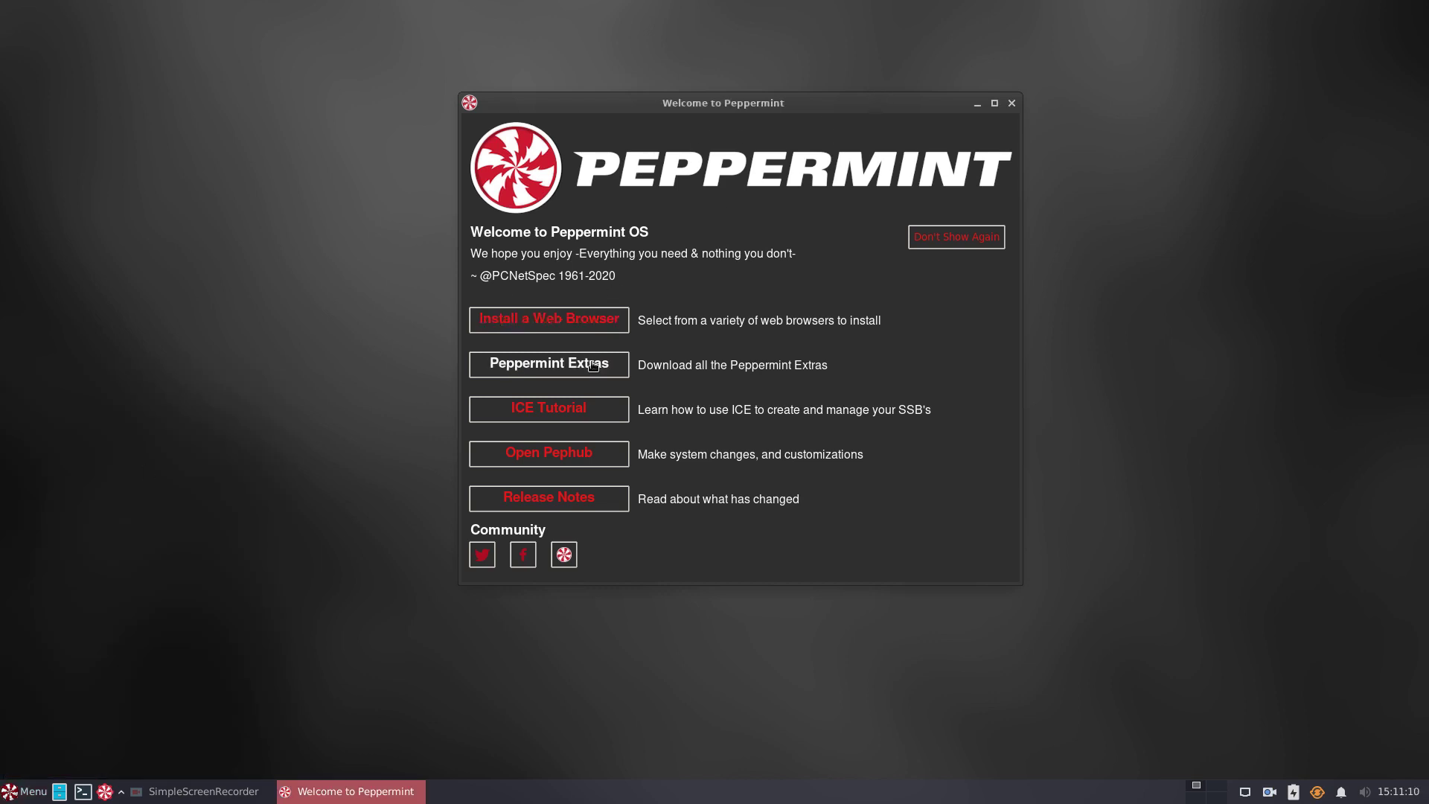
pyautogui.click(605, 325)
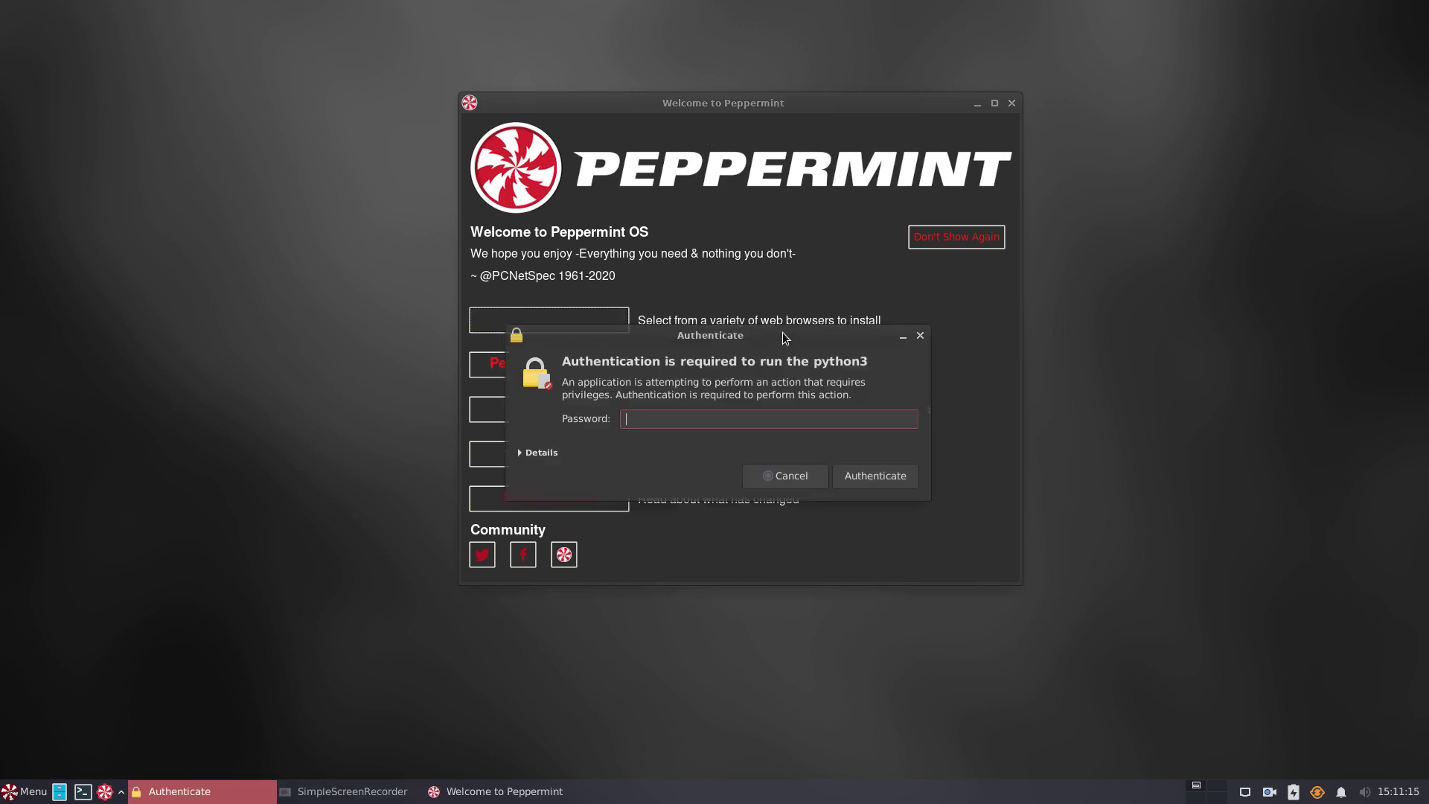
pyautogui.write('********')
pyautogui.click(888, 476)
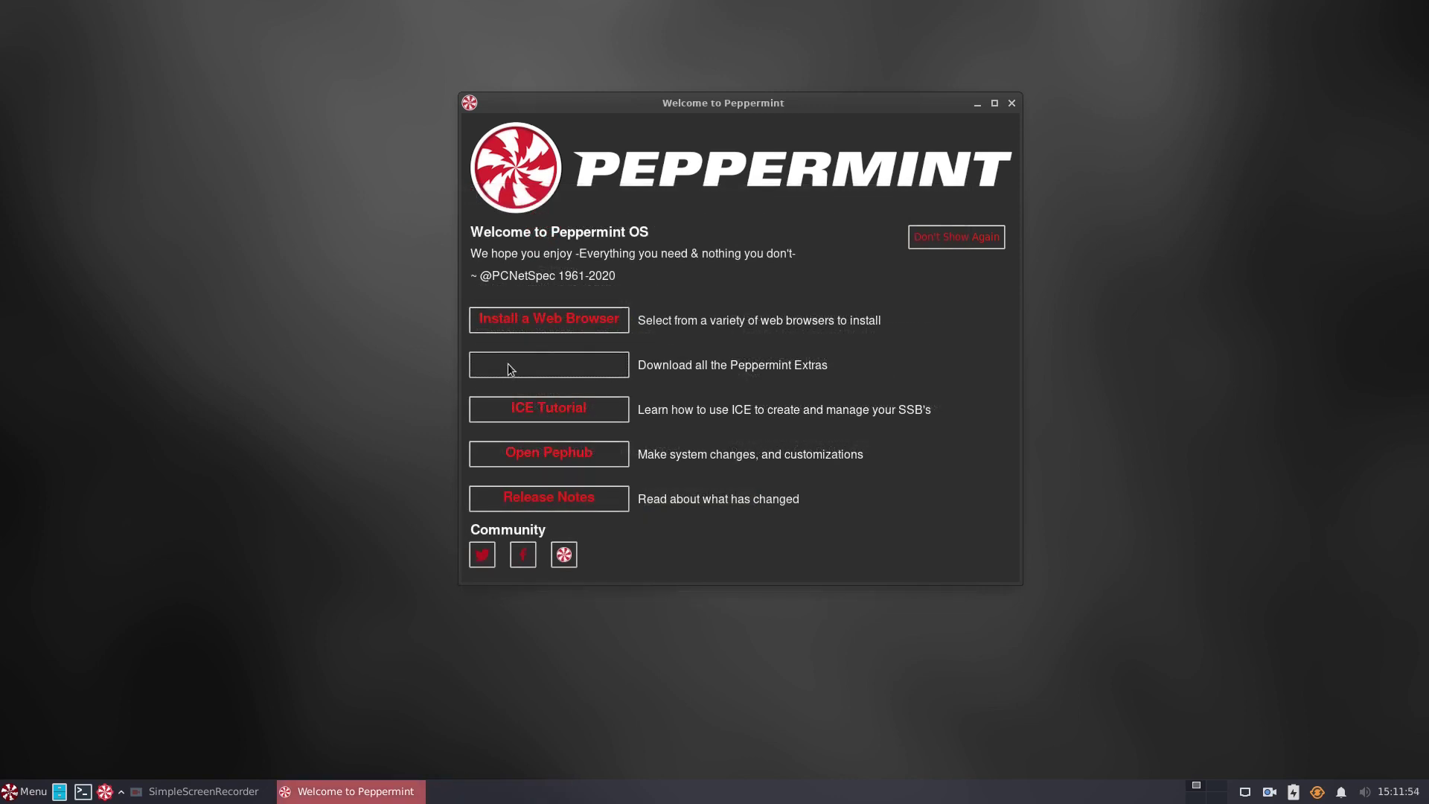
pyautogui.click(510, 364)
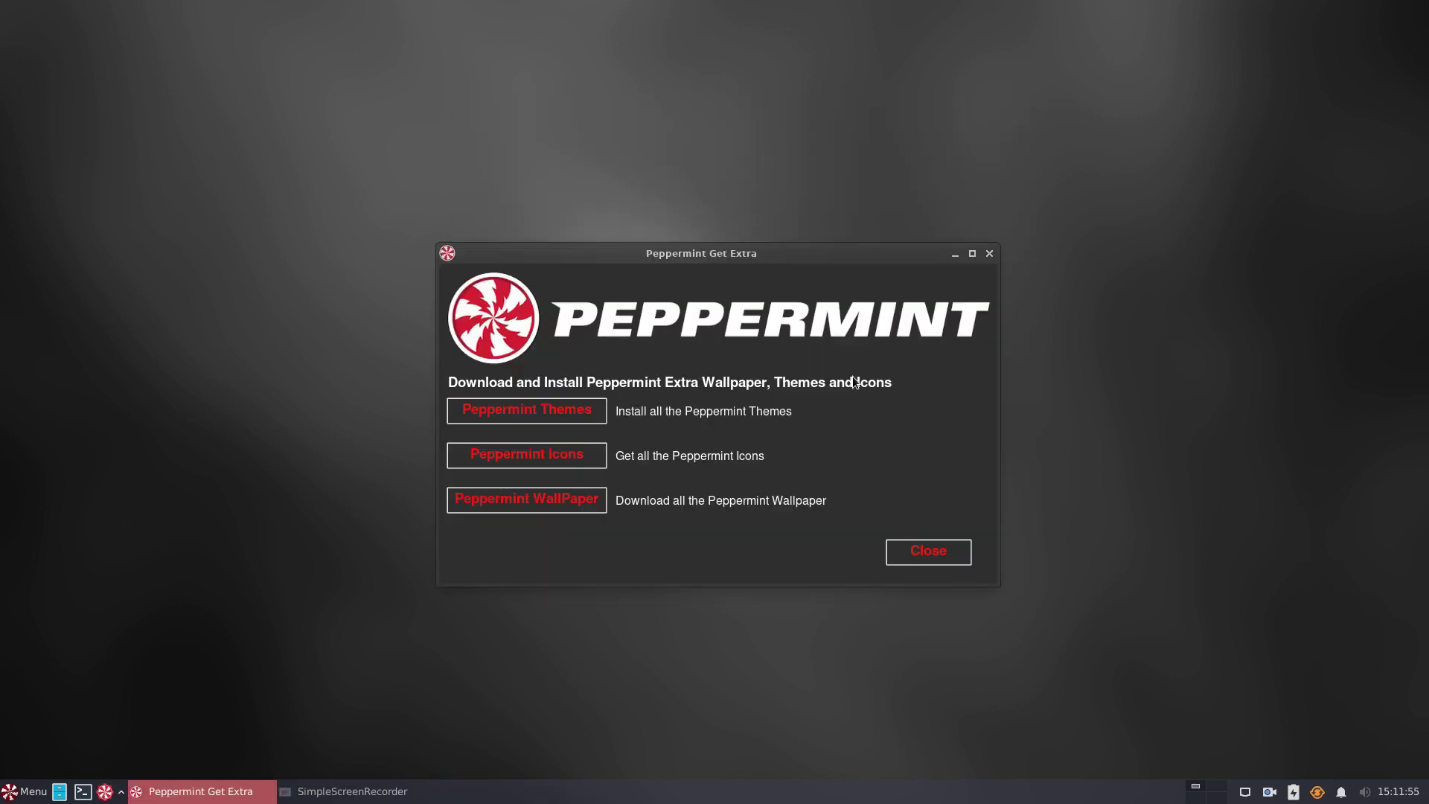
pyautogui.moveTo(770, 253); pyautogui.dragTo(749, 180)
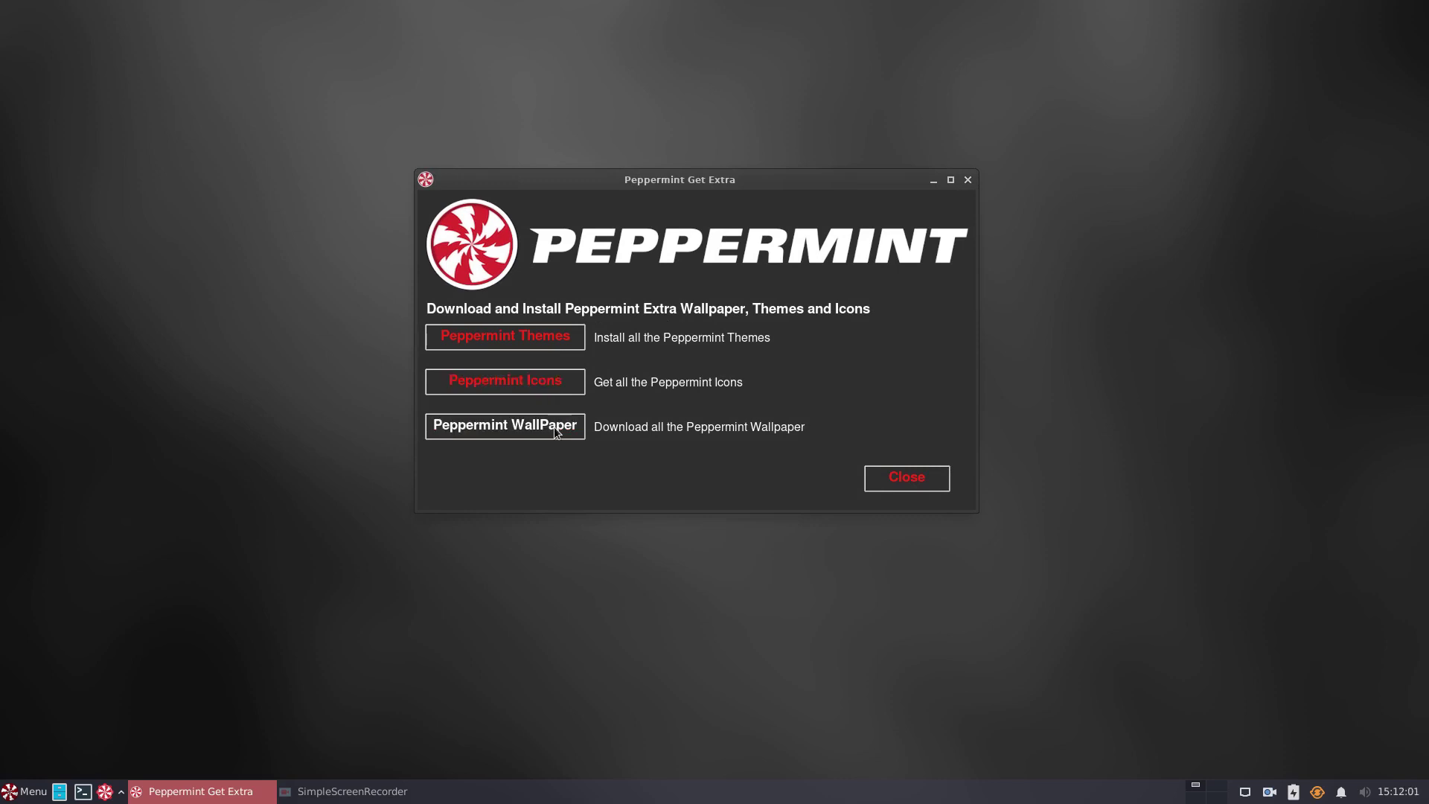
pyautogui.click(911, 481)
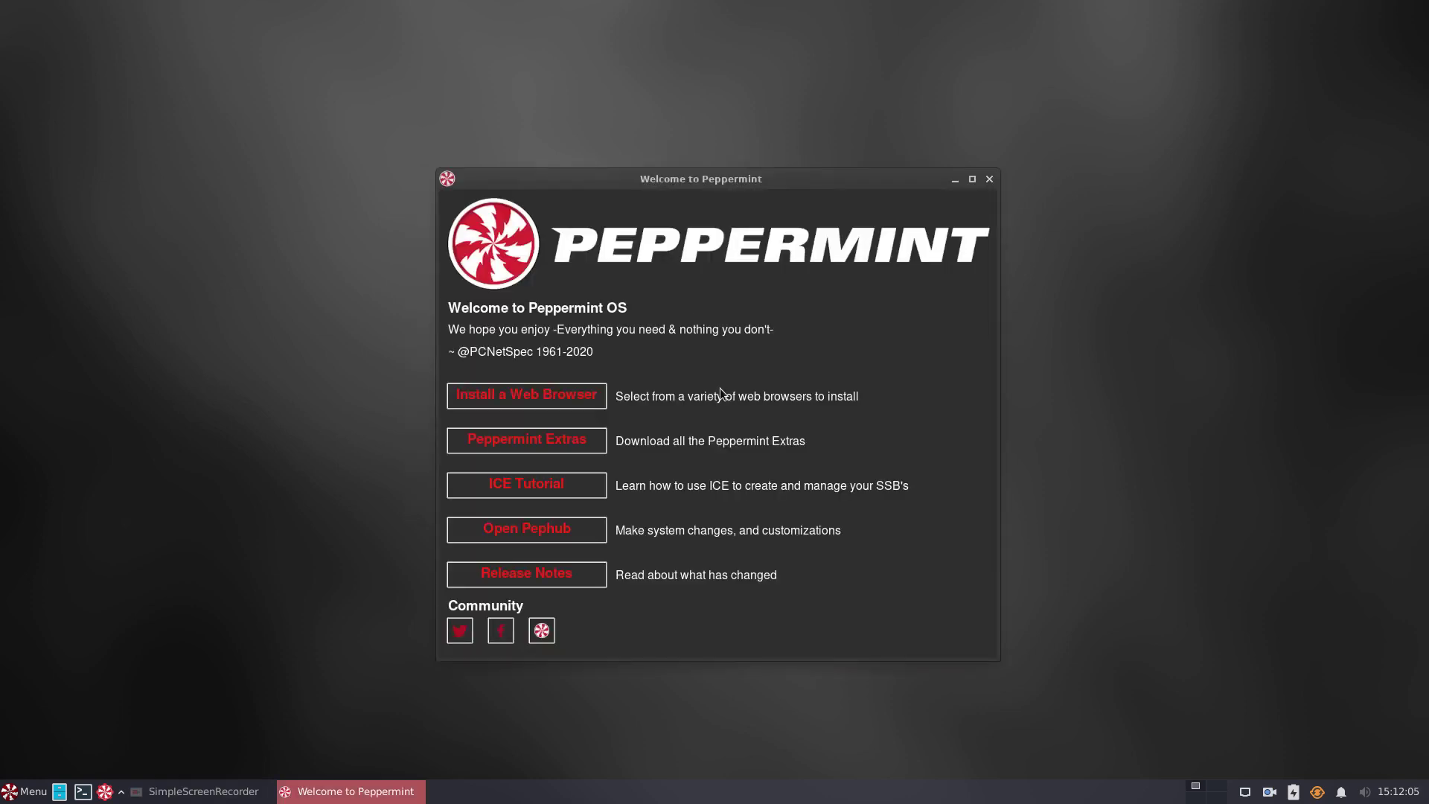
# Step: Open Pephub, raise its window, and launch Update Manager from System & Software
pyautogui.click(538, 533)
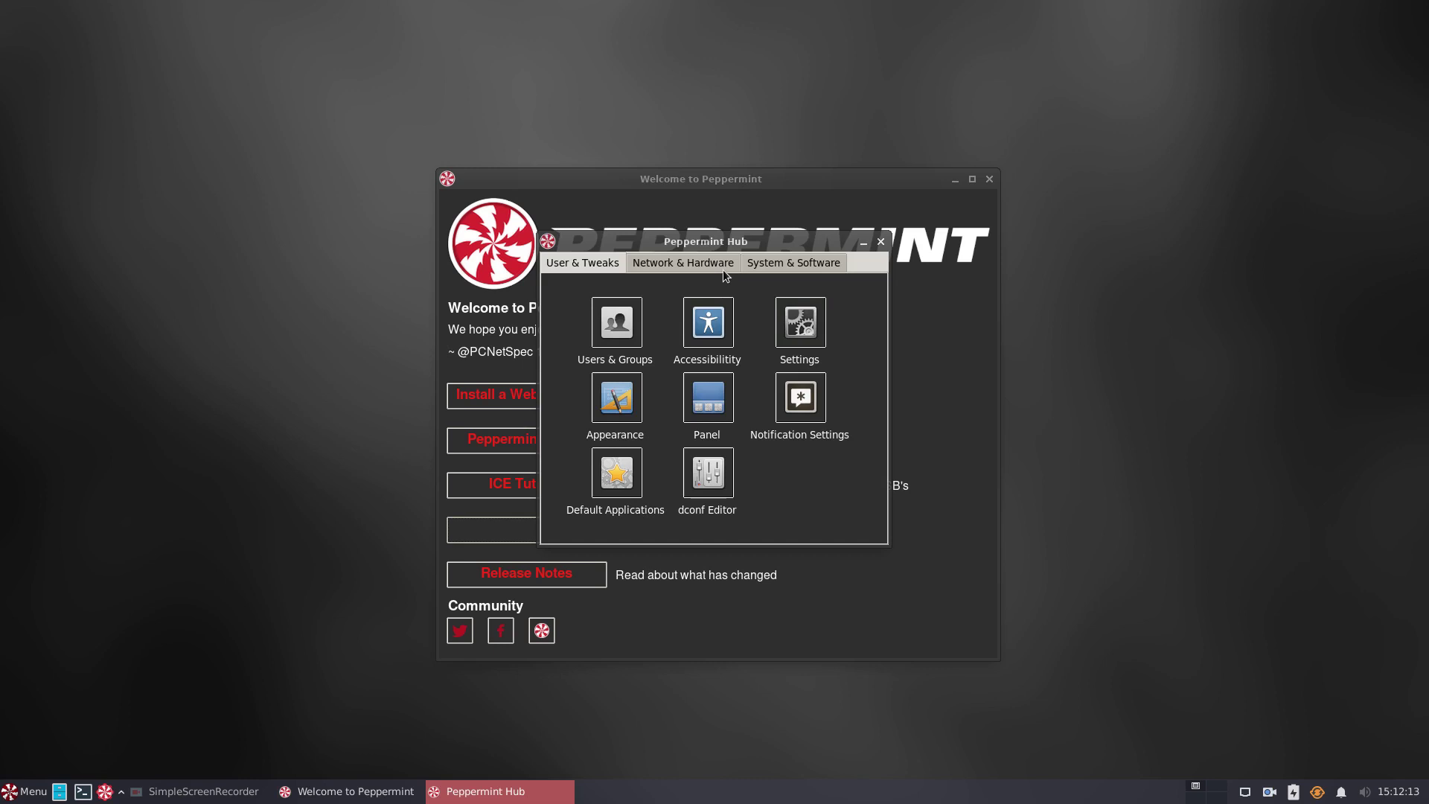
pyautogui.moveTo(744, 246); pyautogui.dragTo(741, 137)
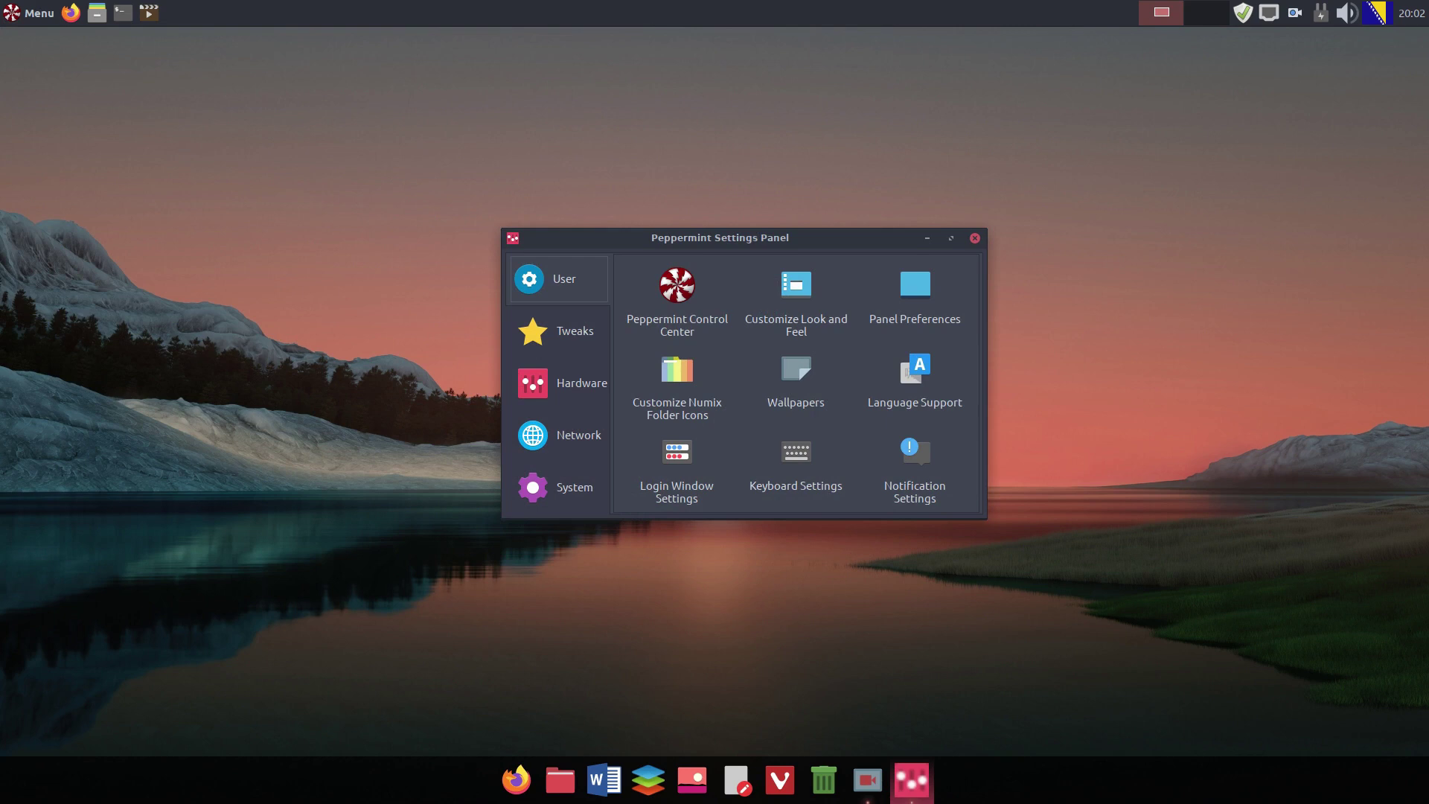
pyautogui.click(559, 331)
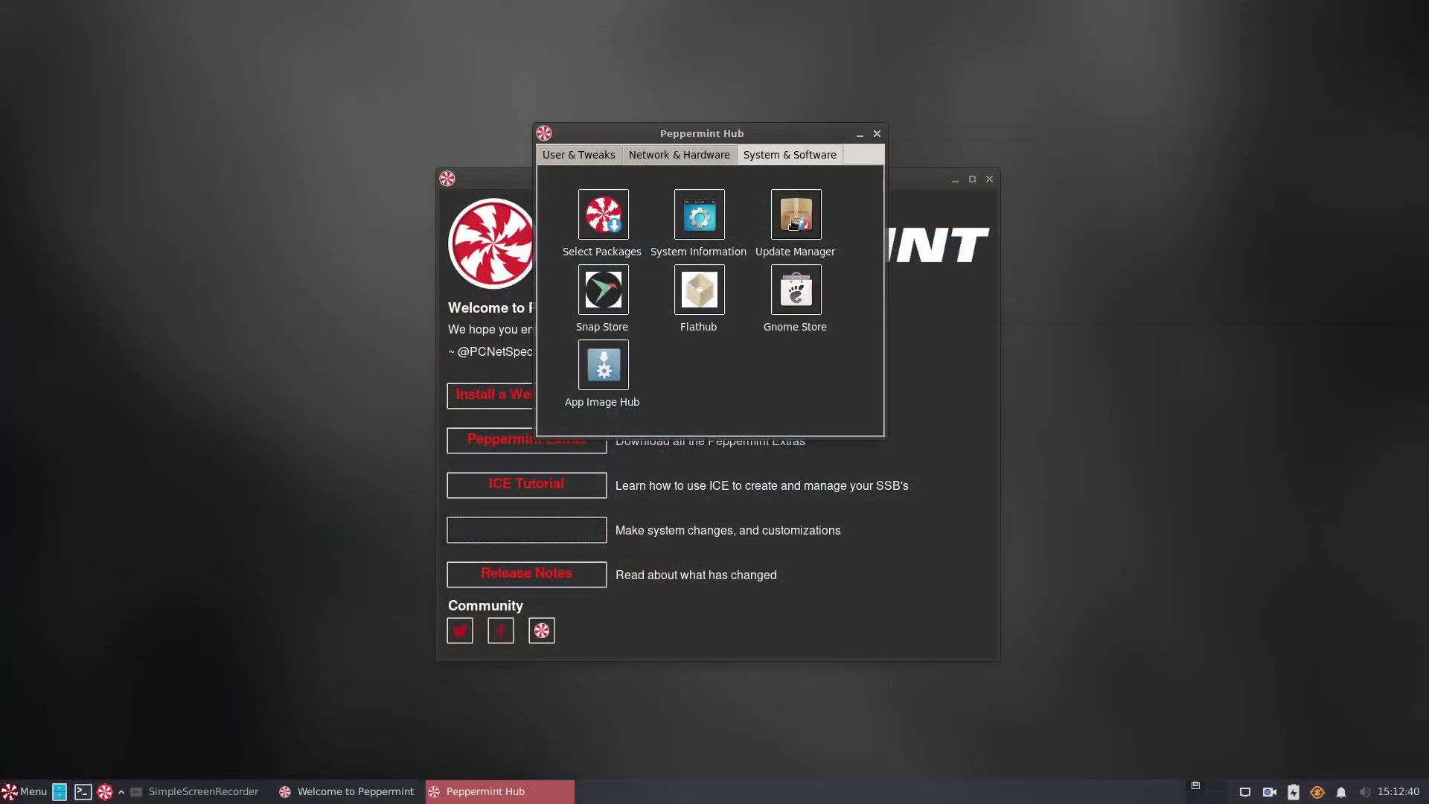
pyautogui.click(797, 223)
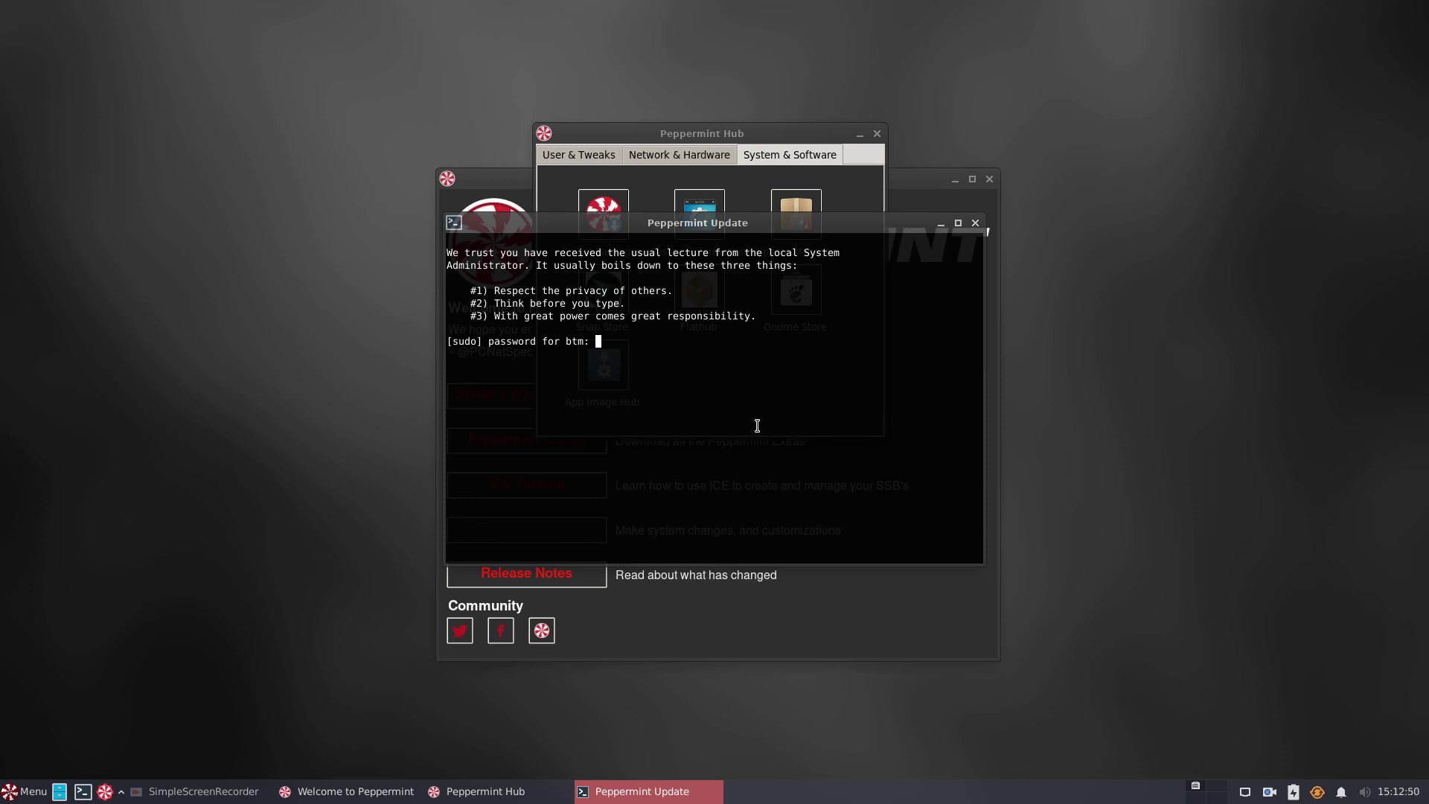
# Step: Submit the sudo password, then view Update Manager's About dialog showing mintUpdate 4.6.7+peppermint10.0.0.0
pyautogui.press('Return')
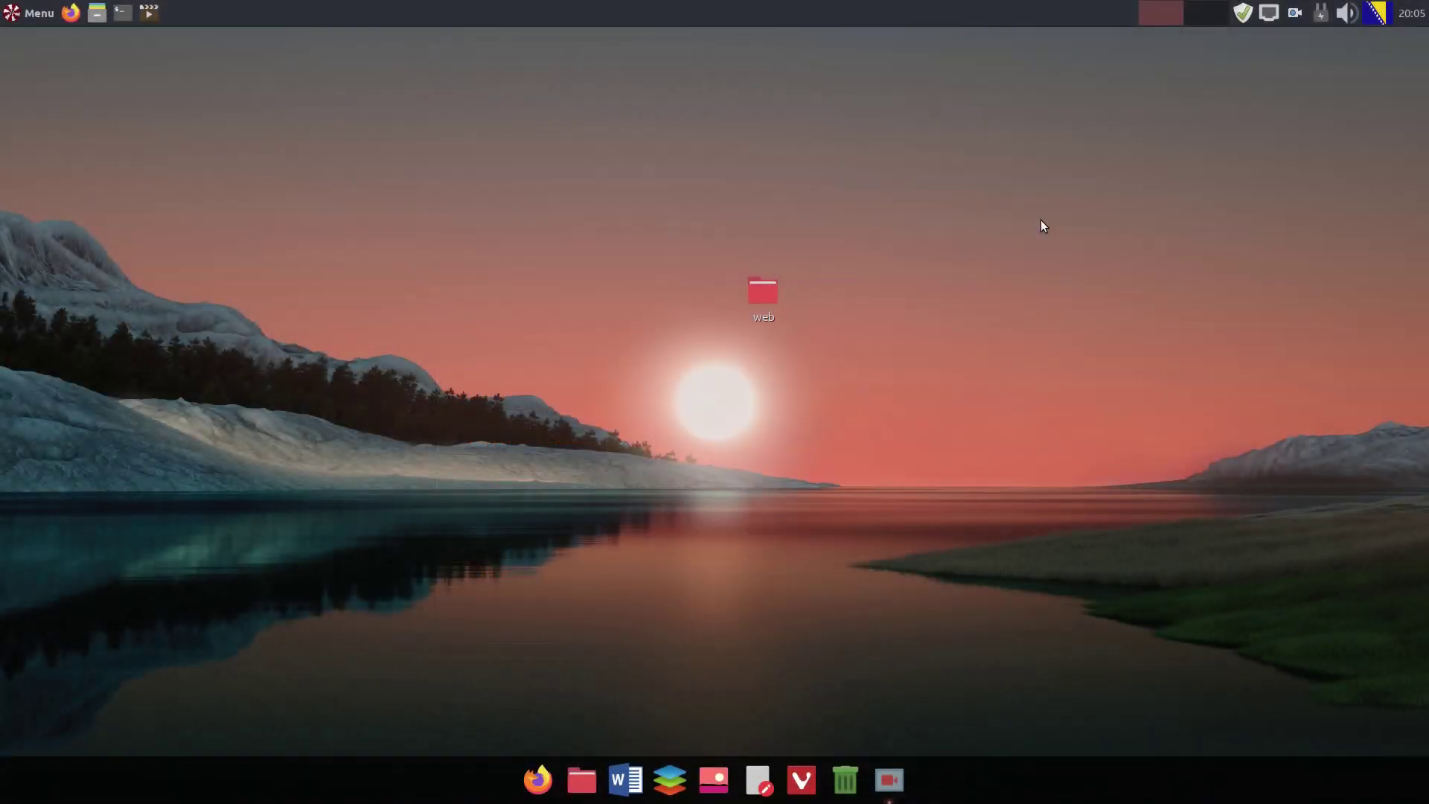
pyautogui.click(1241, 12)
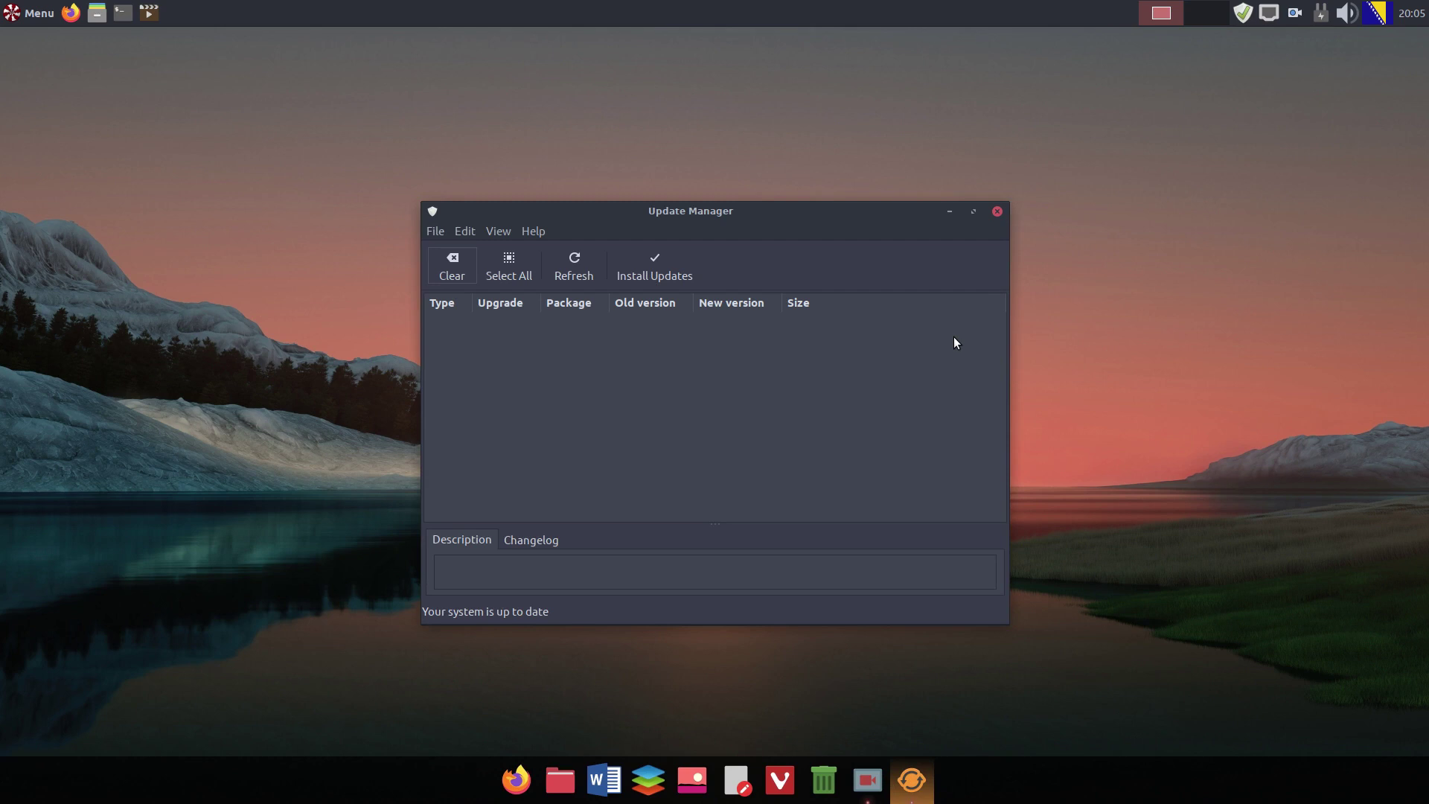
pyautogui.click(460, 233)
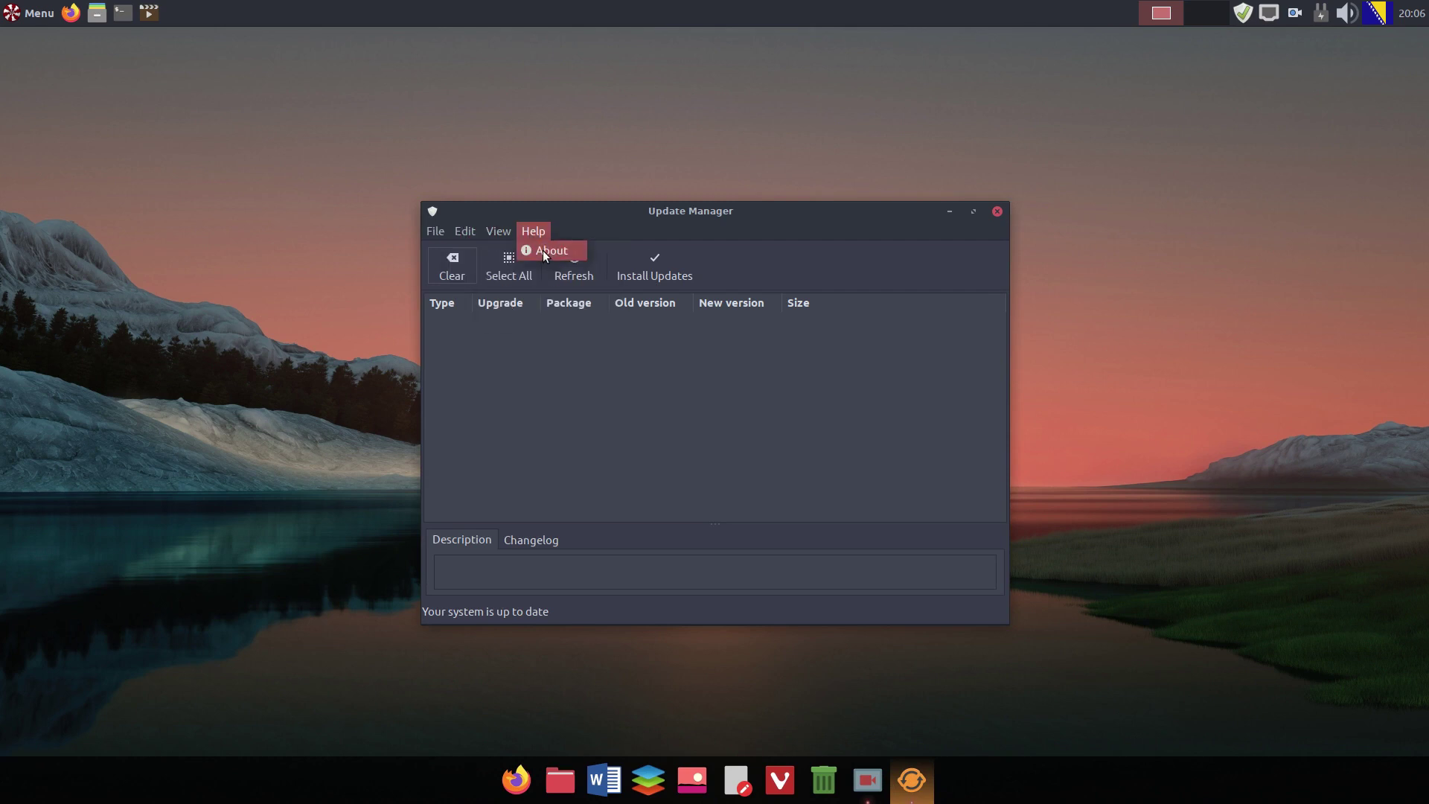
pyautogui.click(543, 251)
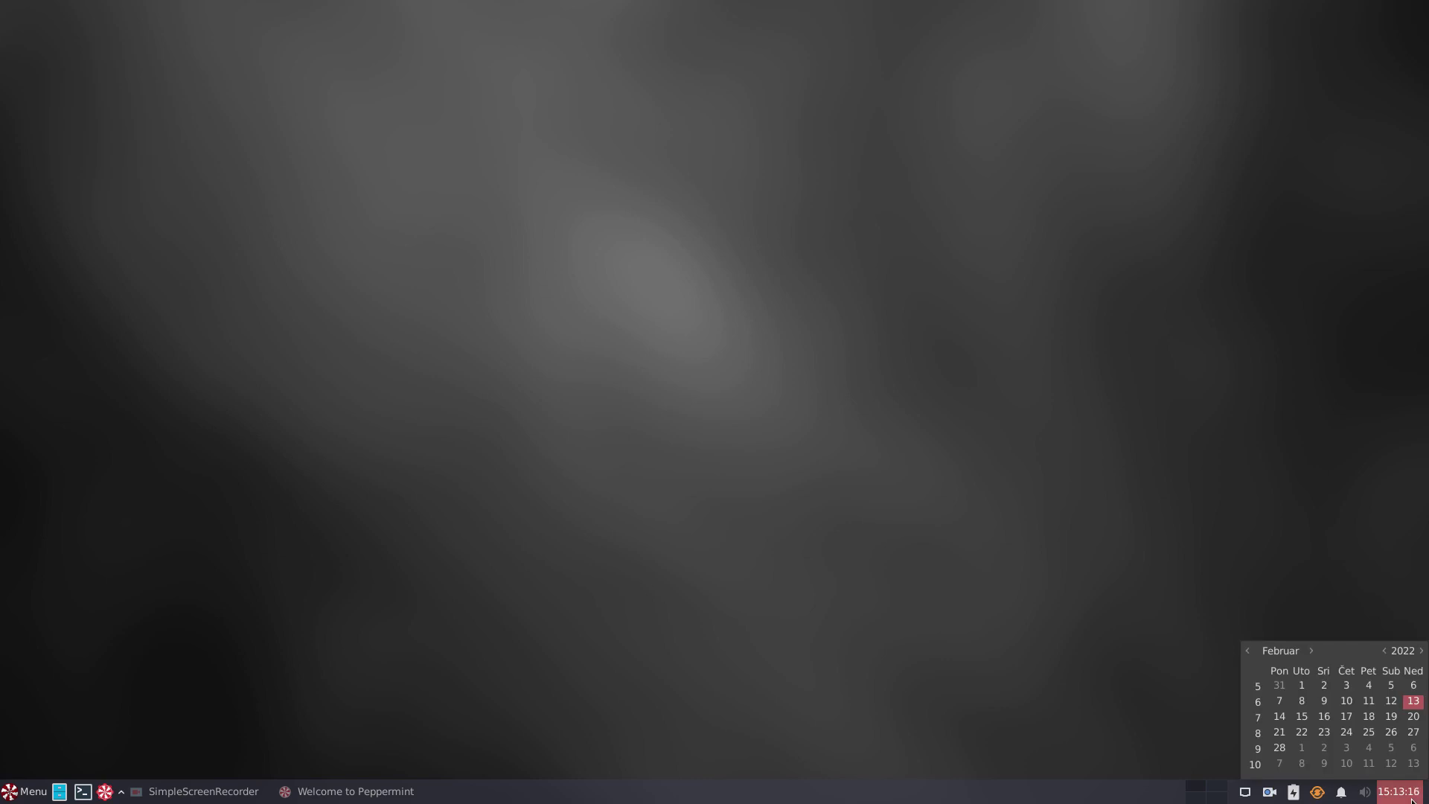
pyautogui.click(1412, 798)
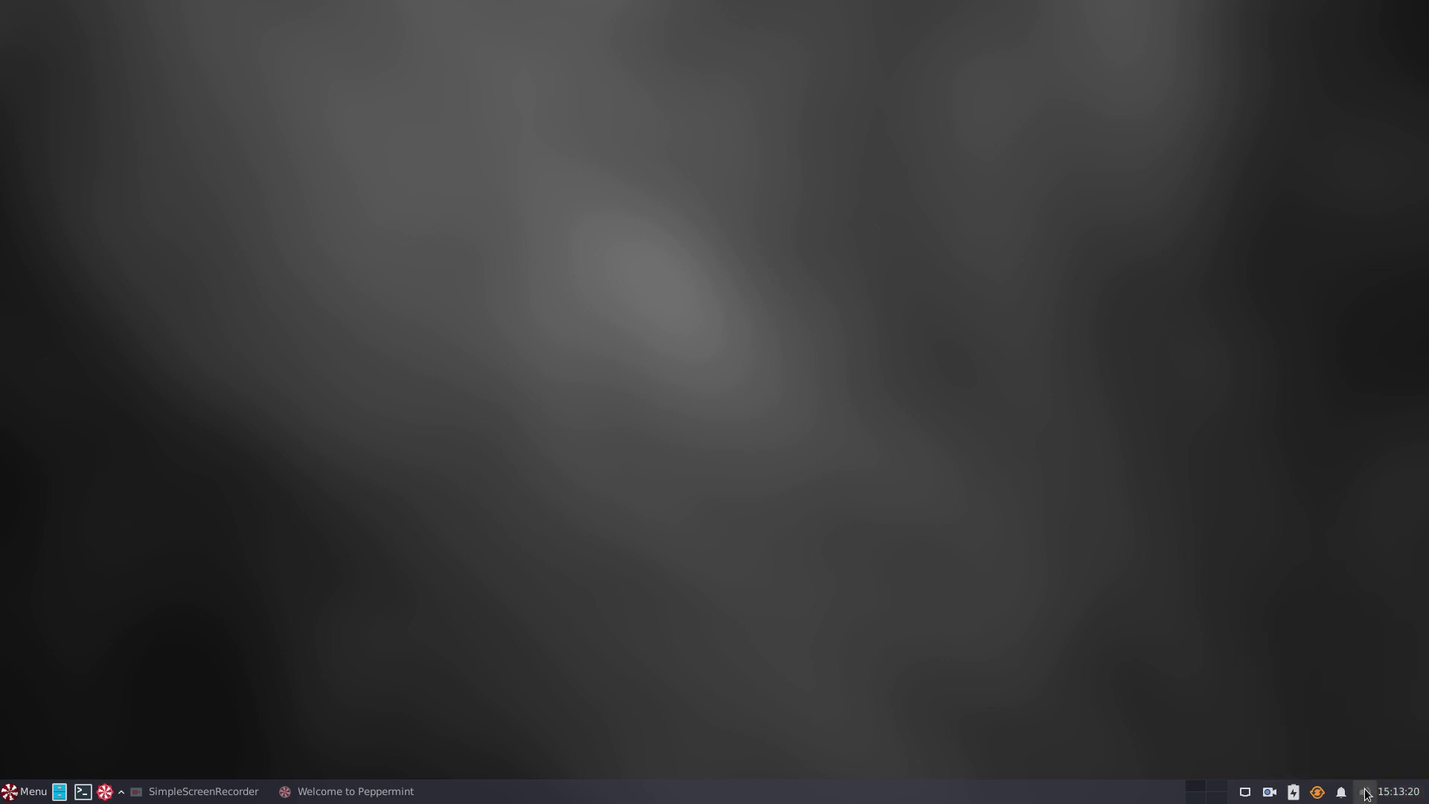
# Step: Check the calendar, then nudge the output volume slightly higher
pyautogui.click(1364, 791)
pyautogui.click(1417, 710)
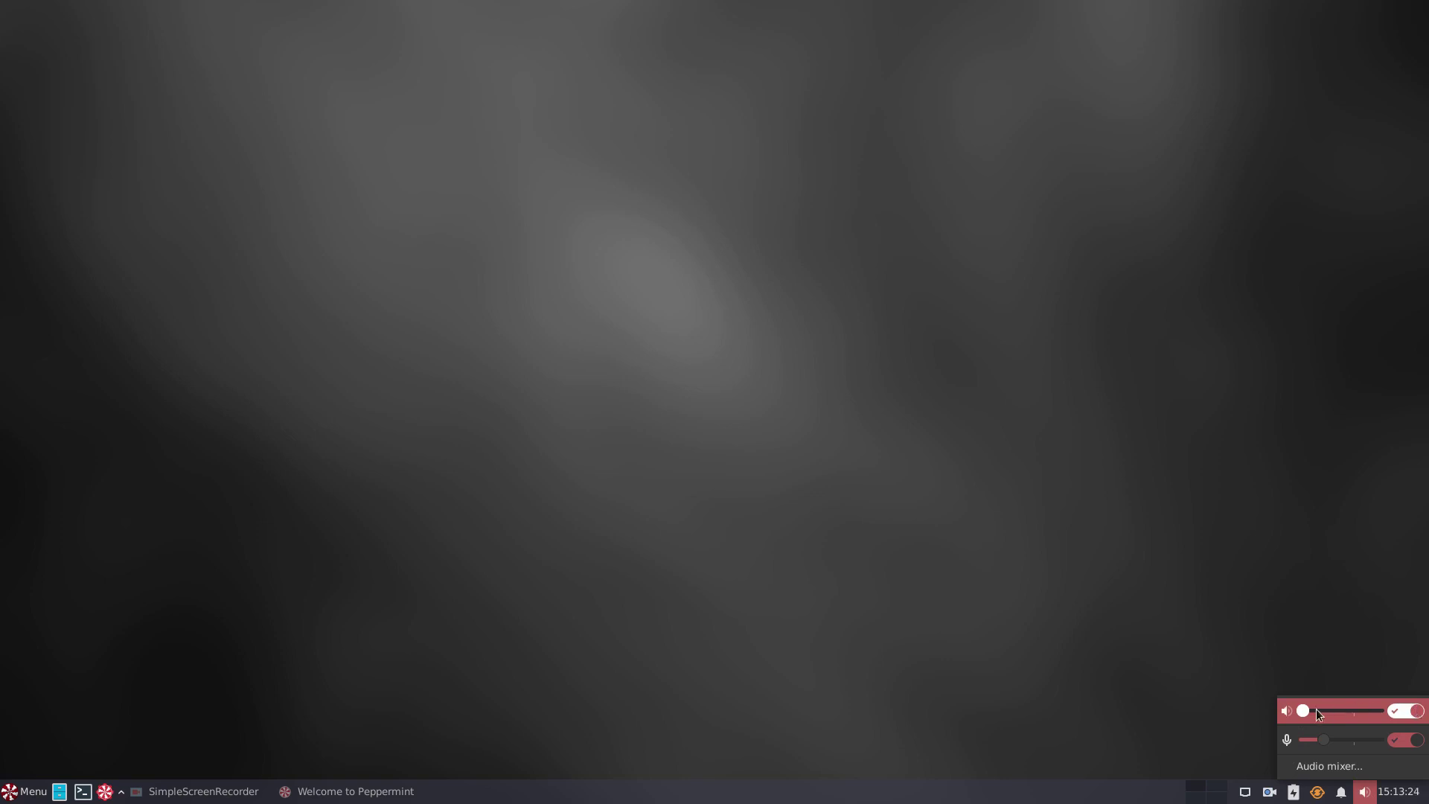
pyautogui.moveTo(1308, 712); pyautogui.dragTo(1321, 712)
pyautogui.click(1357, 546)
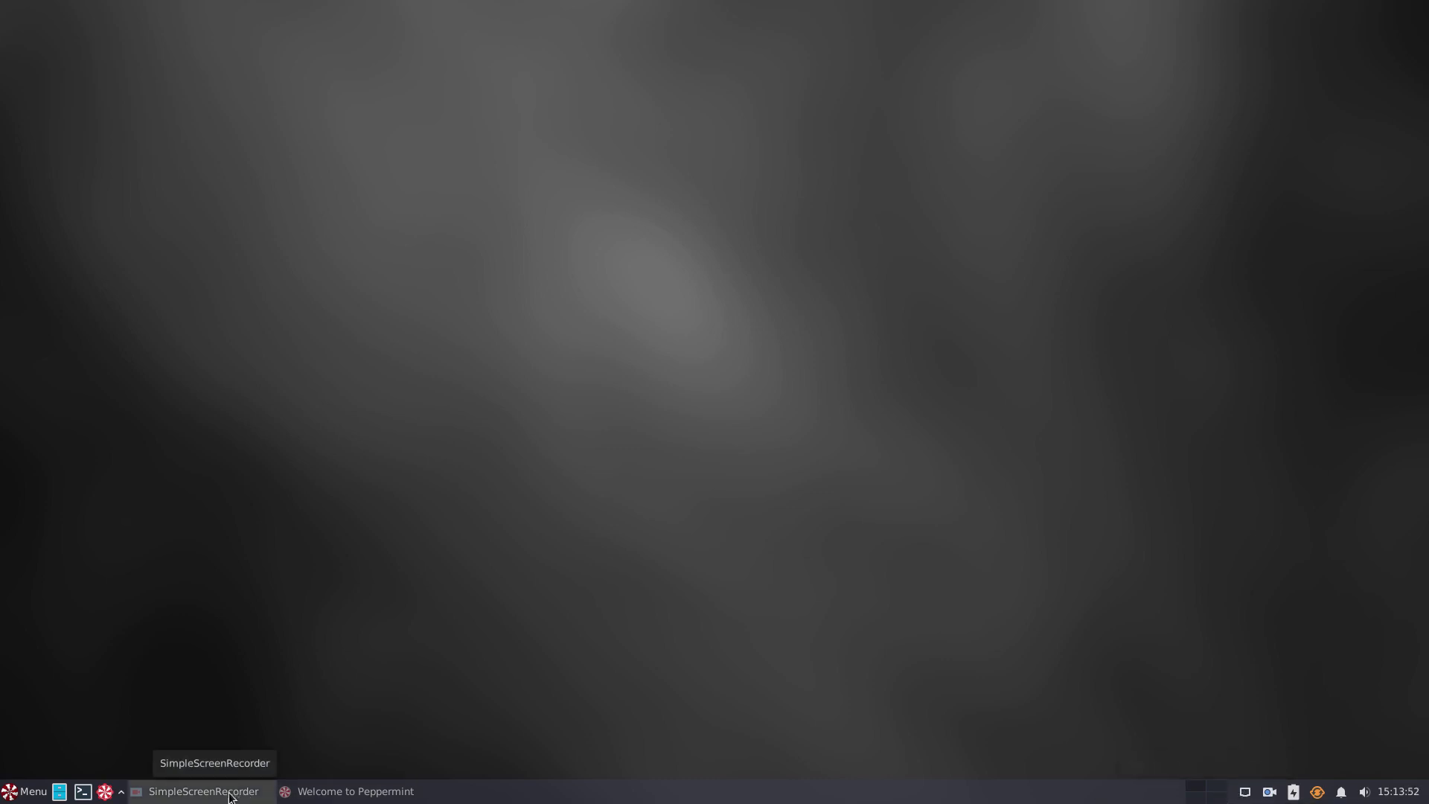
# Step: Launch Synaptic Package Manager from the panel launchers and authenticate with the administrator password
pyautogui.click(121, 793)
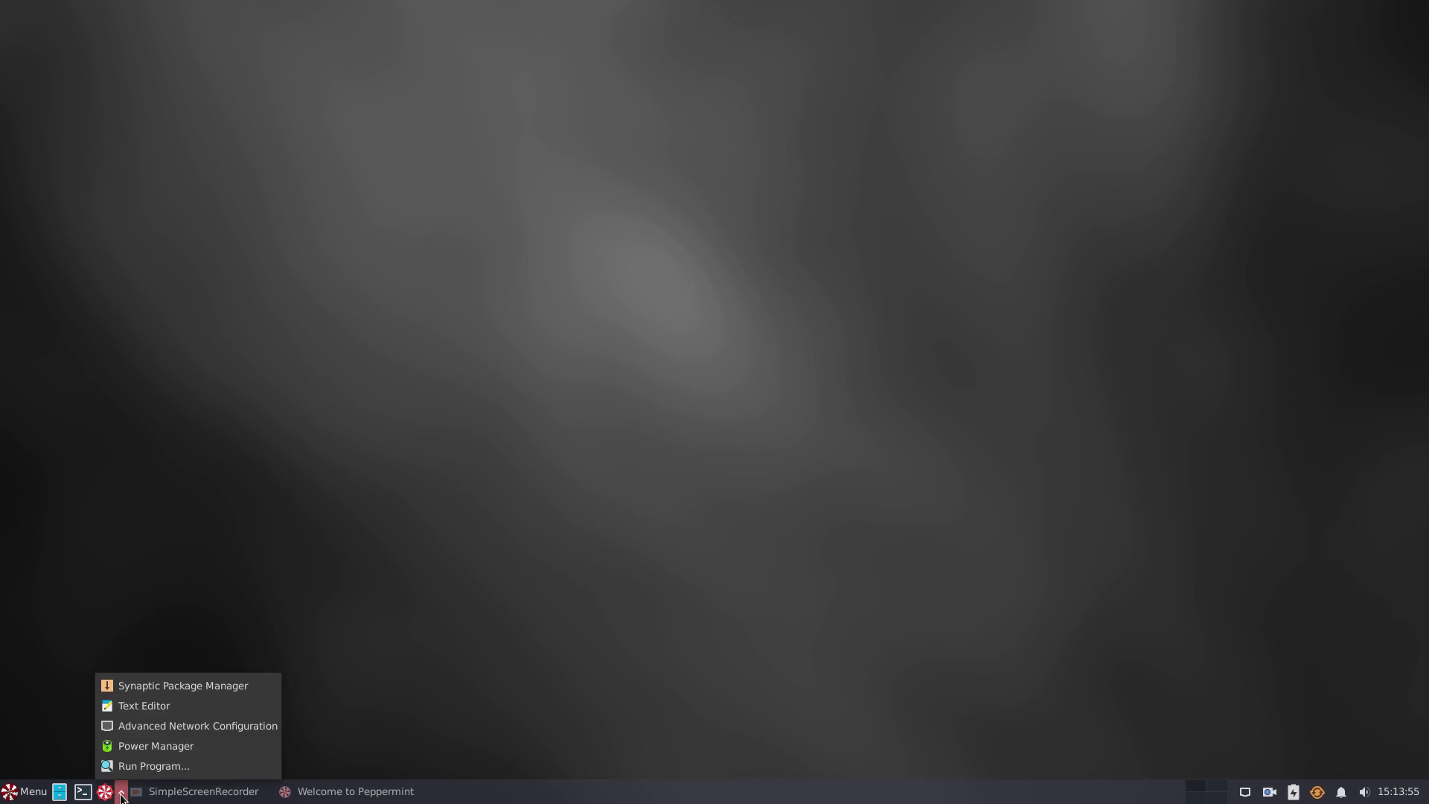
pyautogui.click(185, 688)
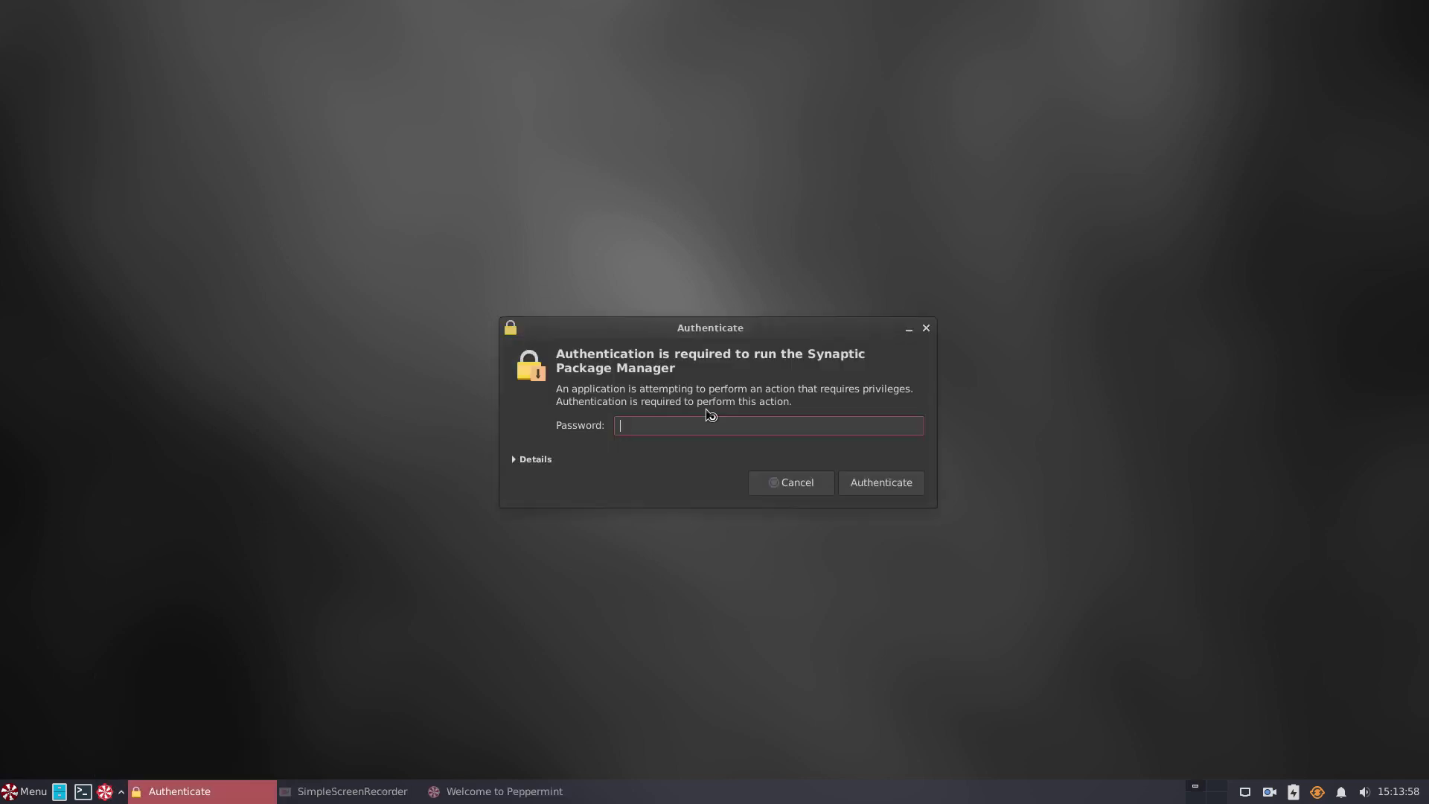
pyautogui.write('********')
pyautogui.press('Return')
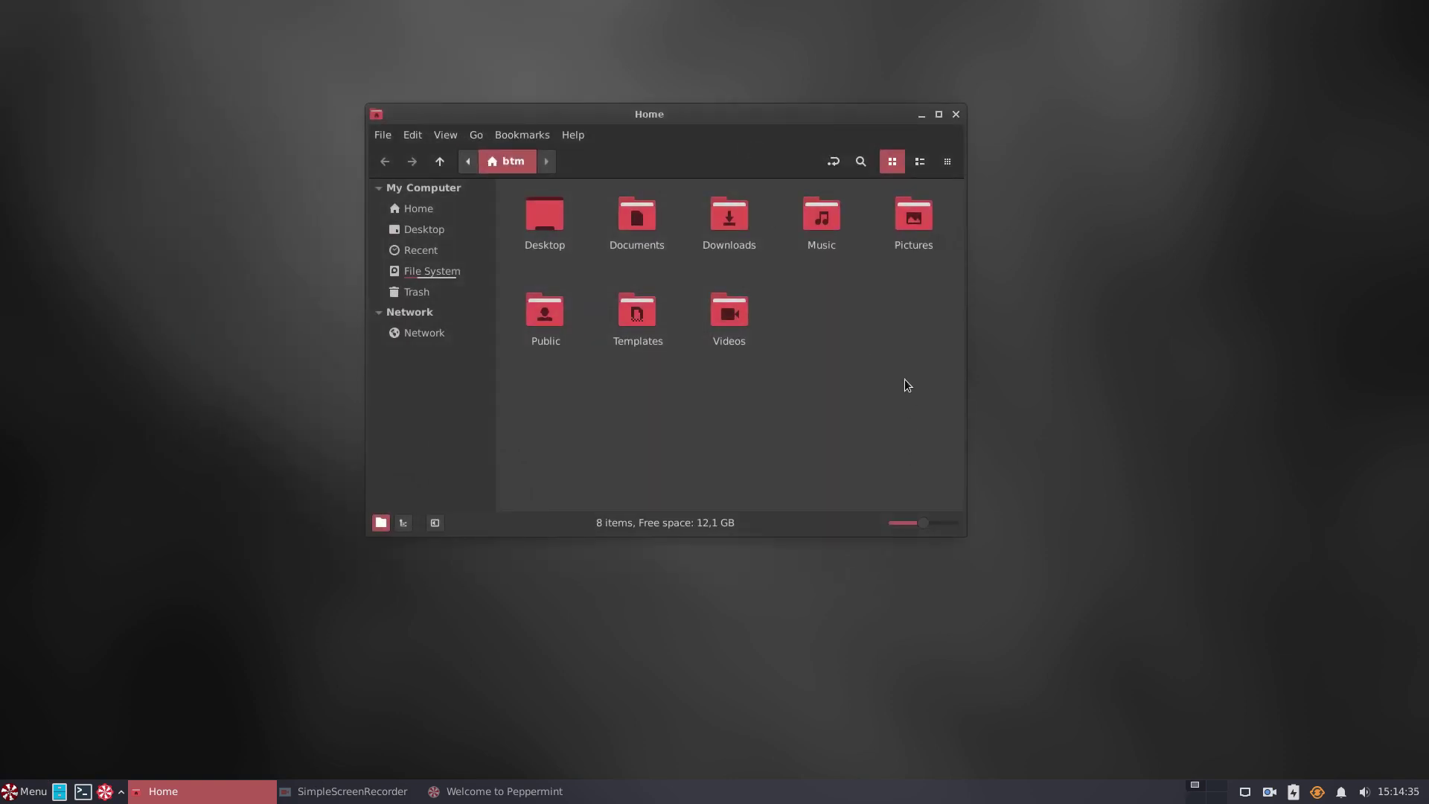
# Step: Run neofetch in a terminal and highlight the DE: Xfce 4.16 and WM: Xfwm4 lines
pyautogui.click(82, 791)
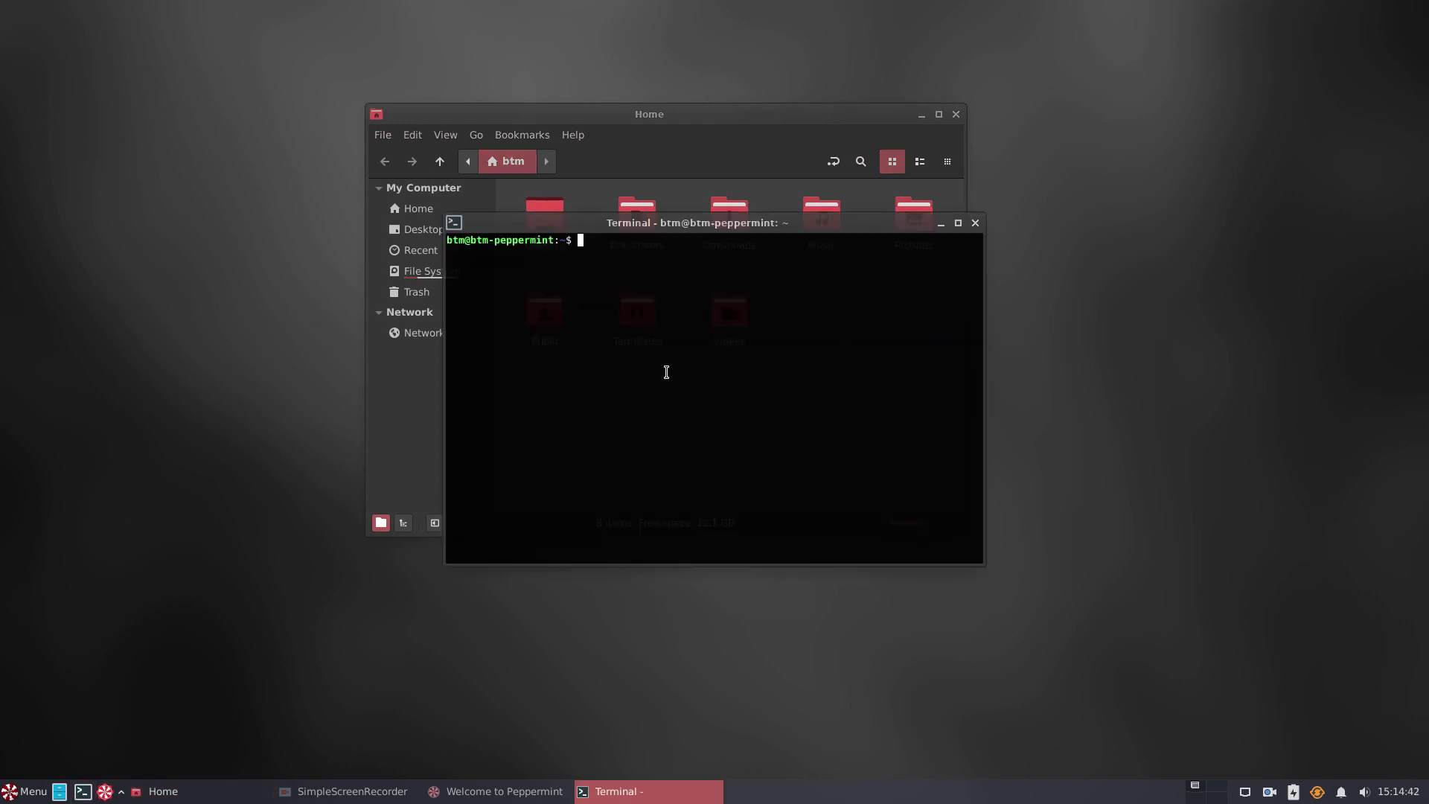
pyautogui.write('neofetch')
pyautogui.press('Return')
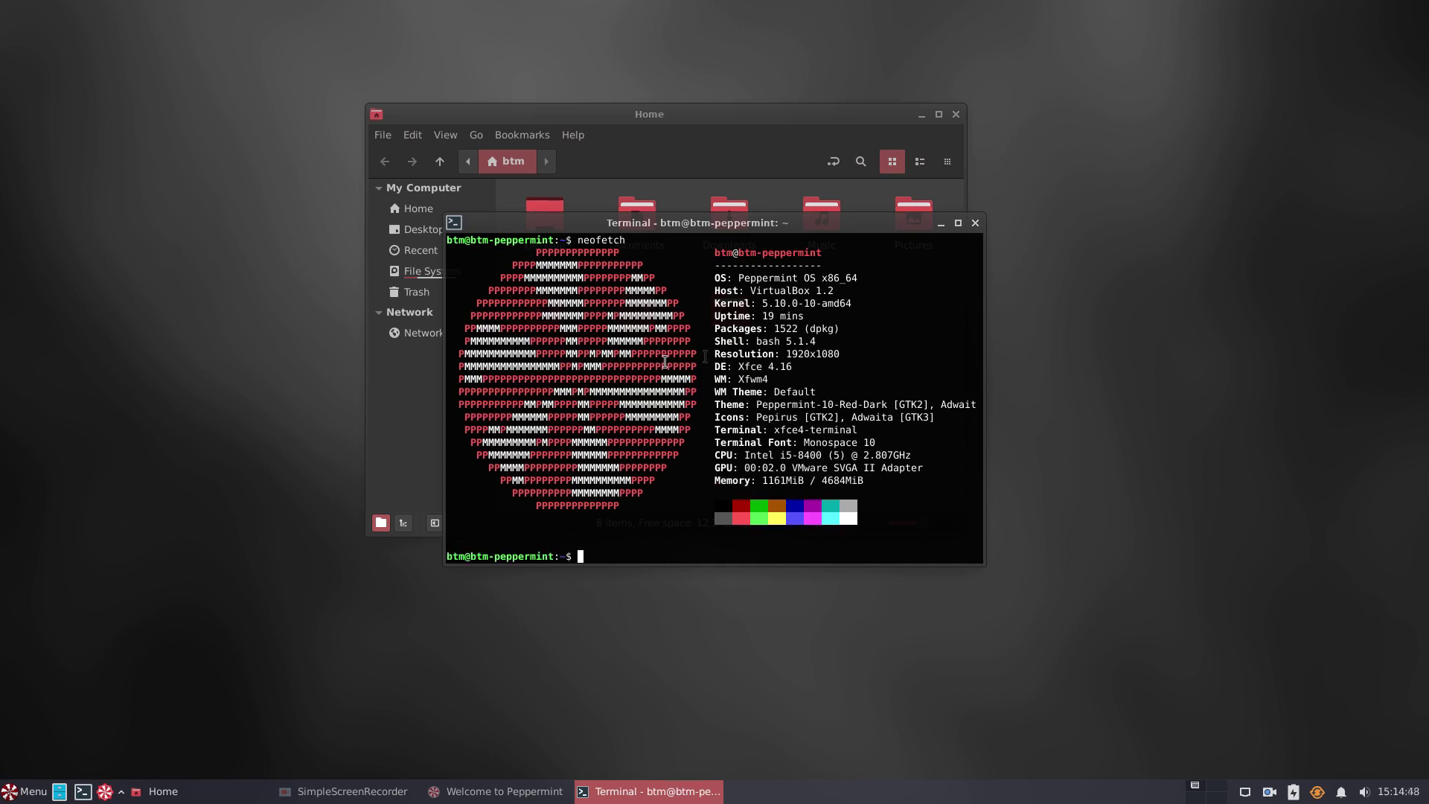
pyautogui.moveTo(712, 366); pyautogui.dragTo(797, 366)
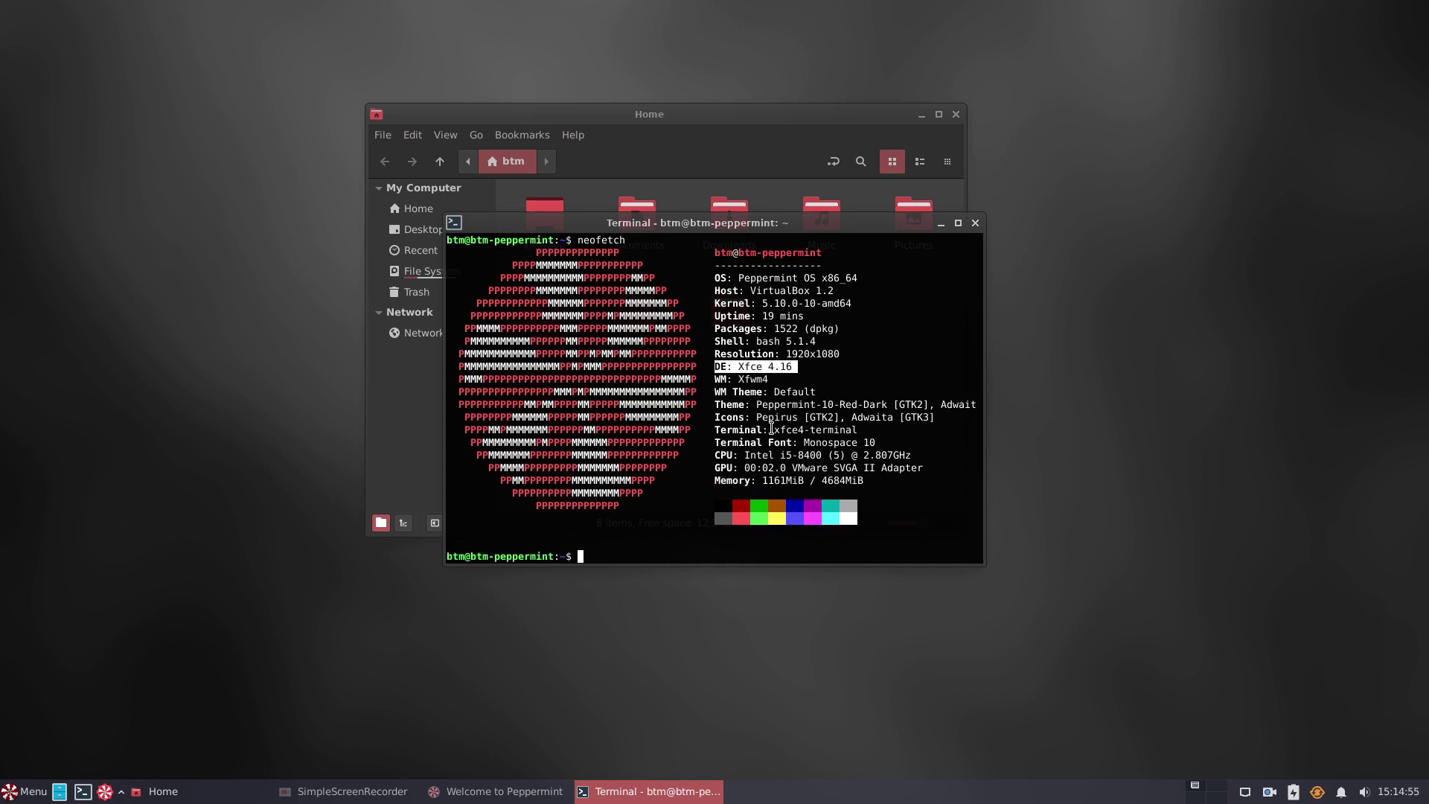
pyautogui.moveTo(714, 380); pyautogui.dragTo(769, 379)
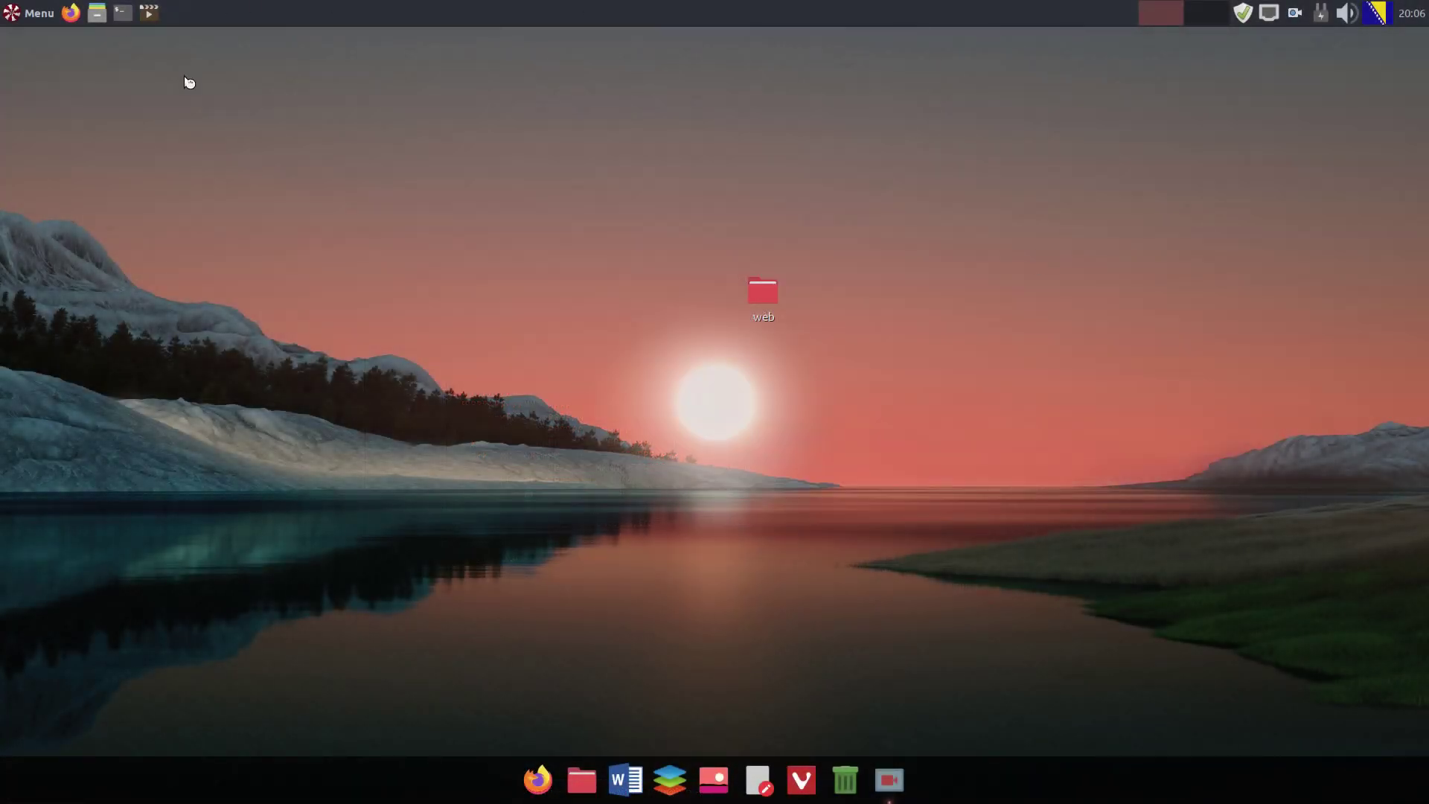
# Step: Run neofetch on Peppermint OS X, highlight the DE: LXDE line, then open the applications menu
pyautogui.hotkey('ctrl', 'alt', 't')
pyautogui.write('neofetch')
pyautogui.press('Return')
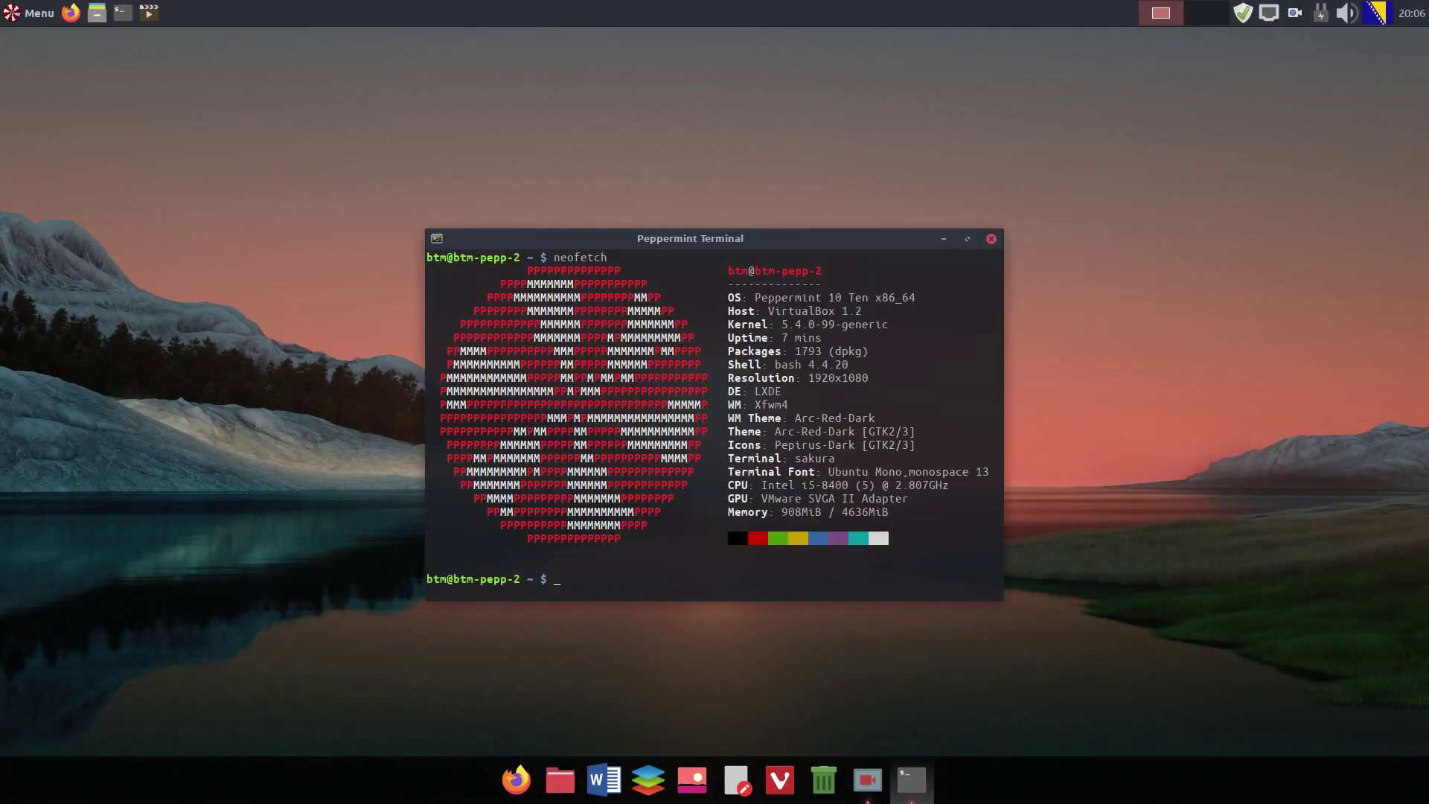
pyautogui.moveTo(729, 391); pyautogui.dragTo(779, 391)
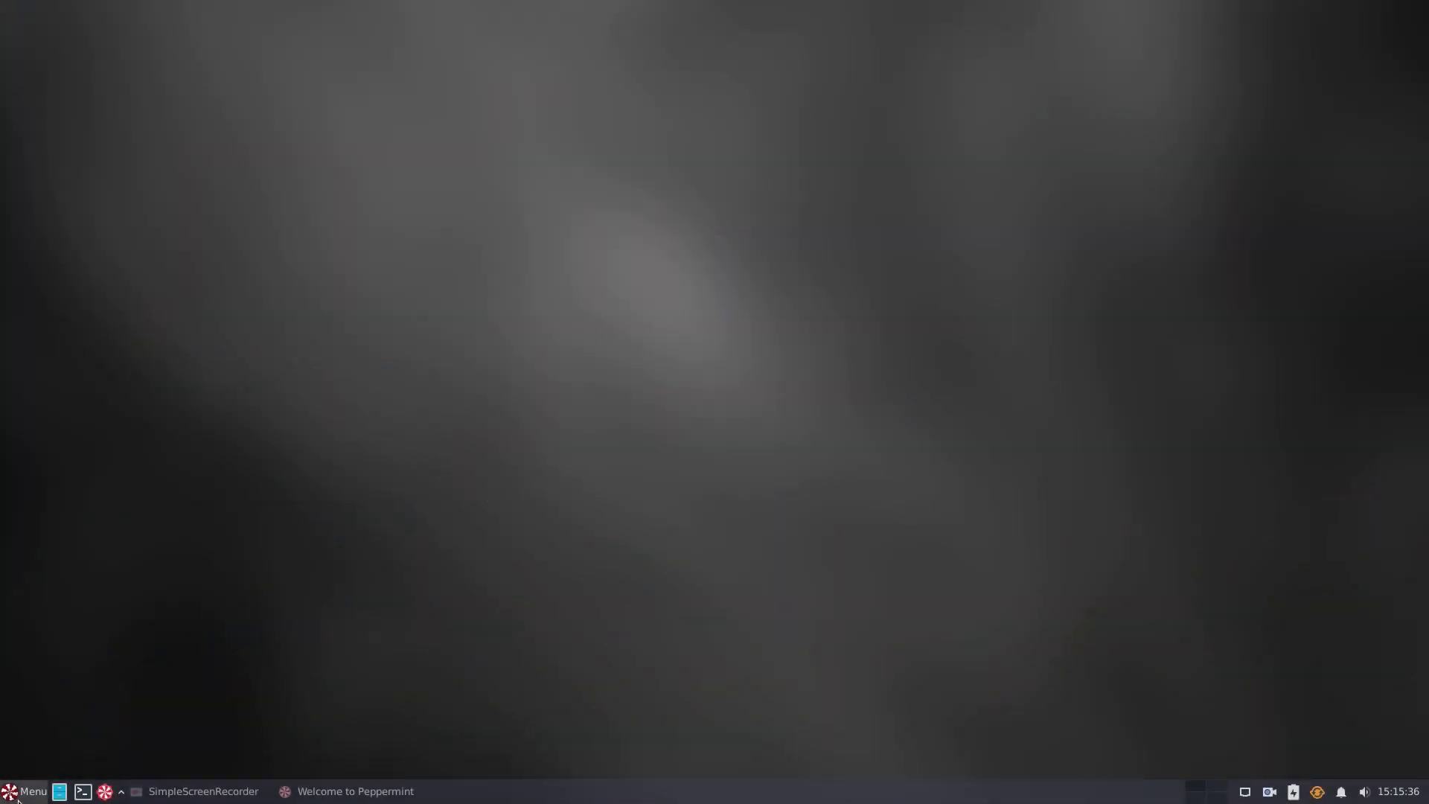
pyautogui.click(15, 791)
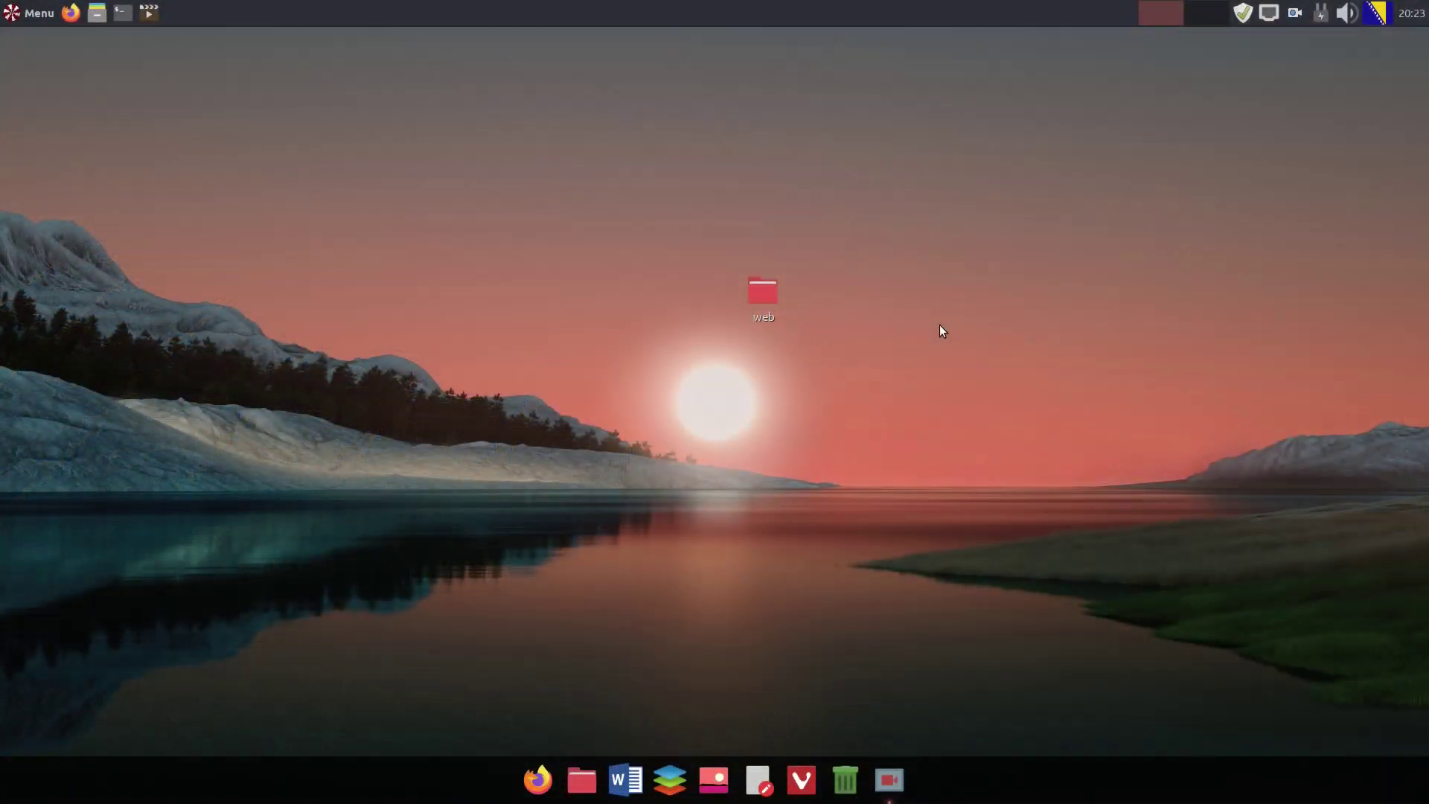
pyautogui.press('super')
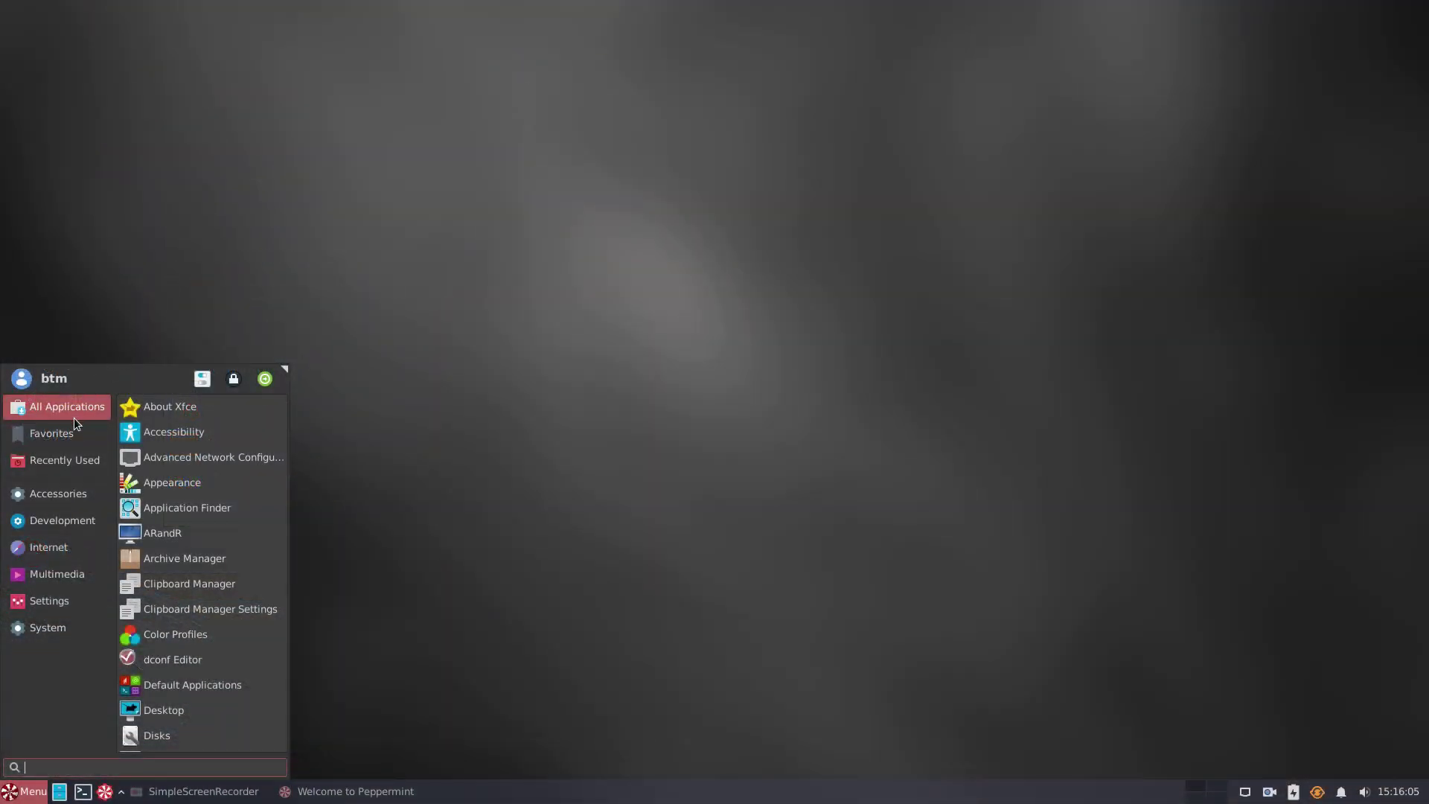
# Step: Browse the Favorites, Recently Used, Accessories and Development categories, then launch GDebi Package Installer
pyautogui.click(52, 433)
pyautogui.click(60, 461)
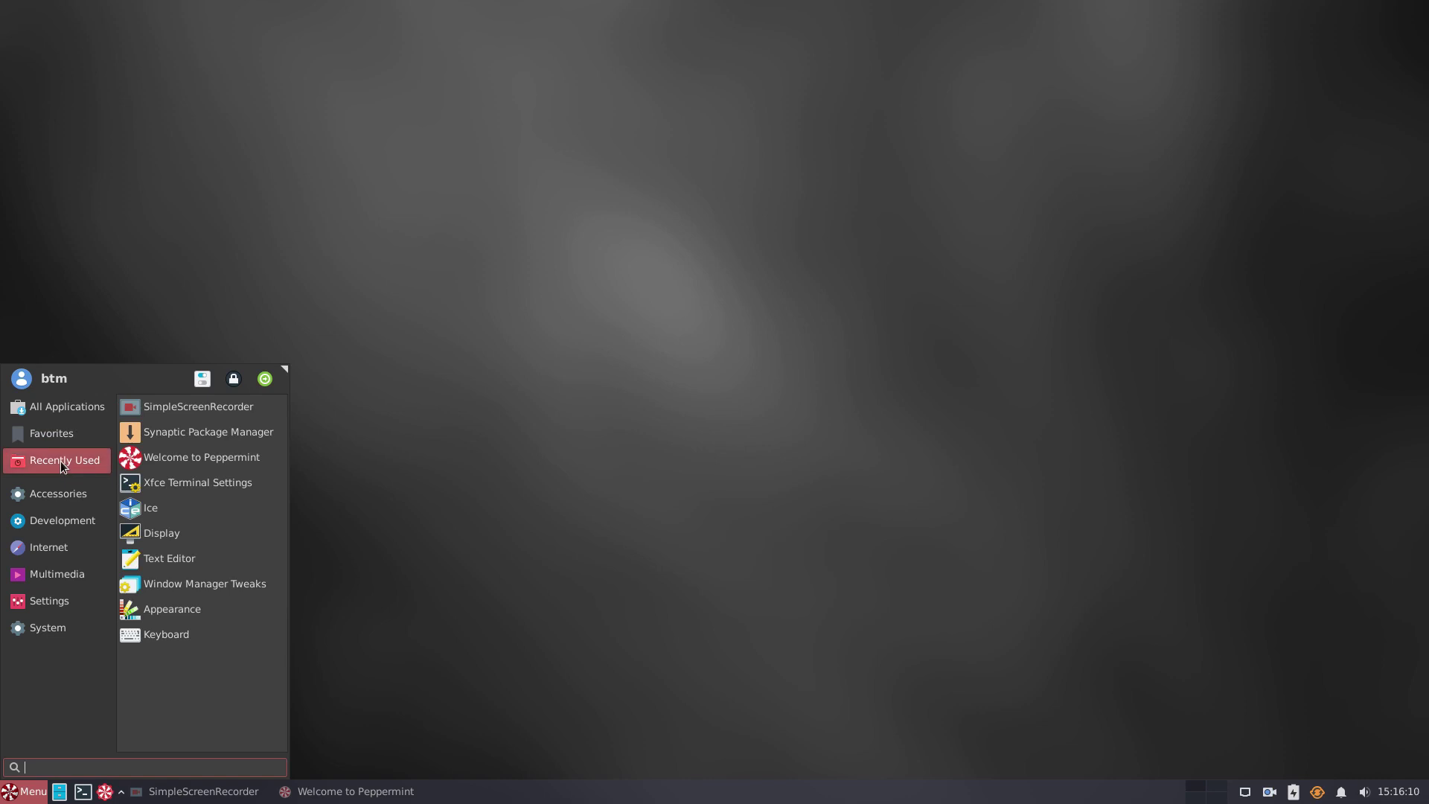
pyautogui.click(52, 489)
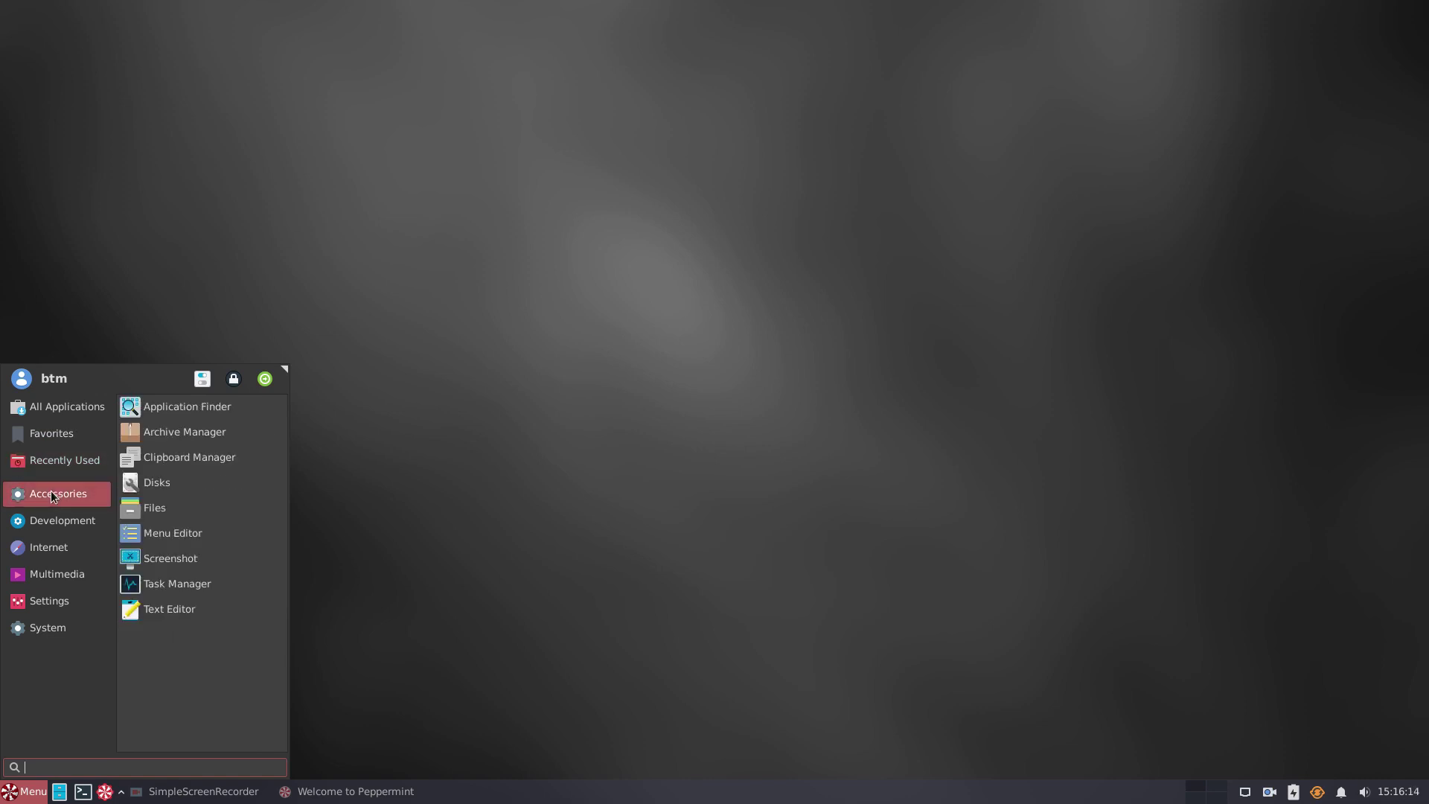
pyautogui.click(48, 517)
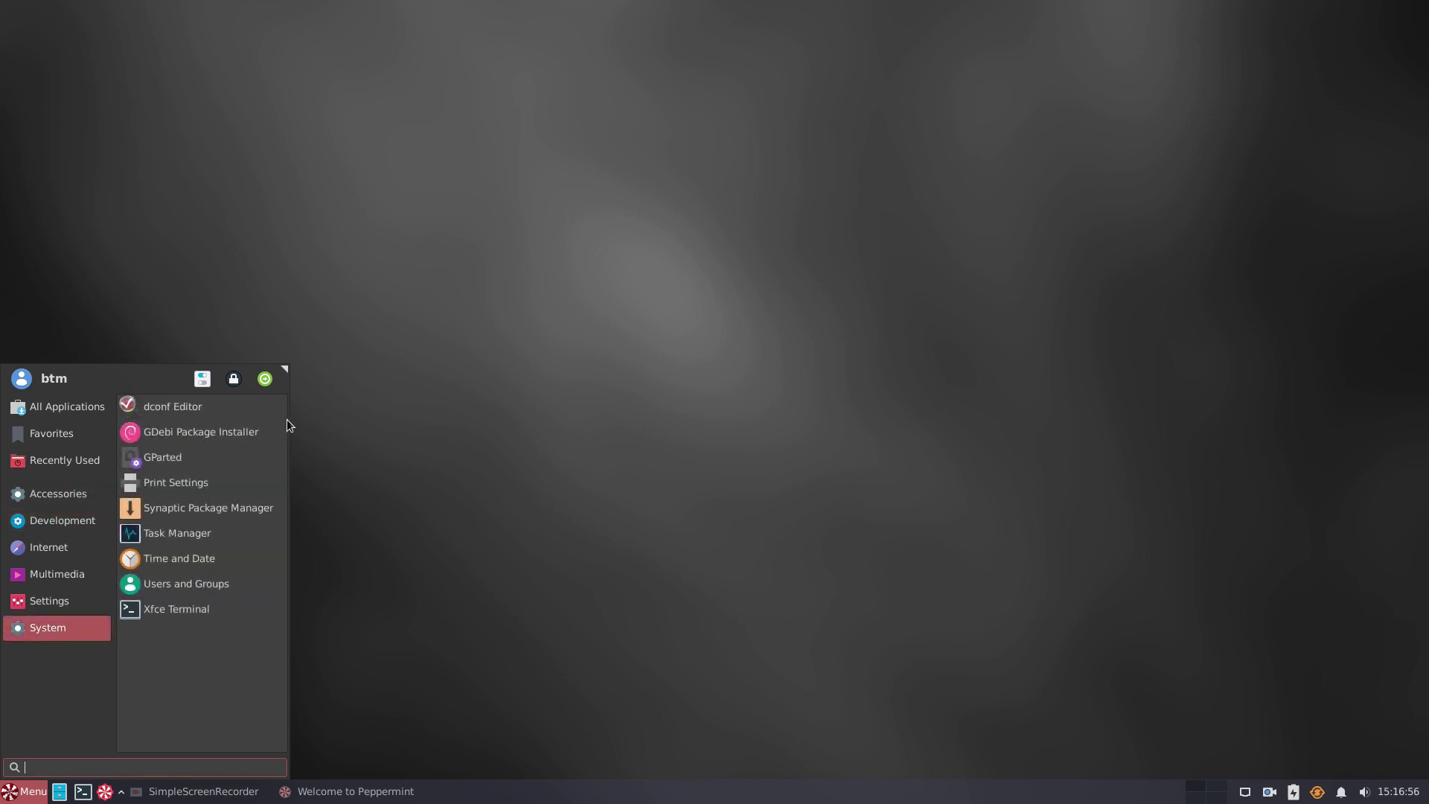
pyautogui.click(246, 432)
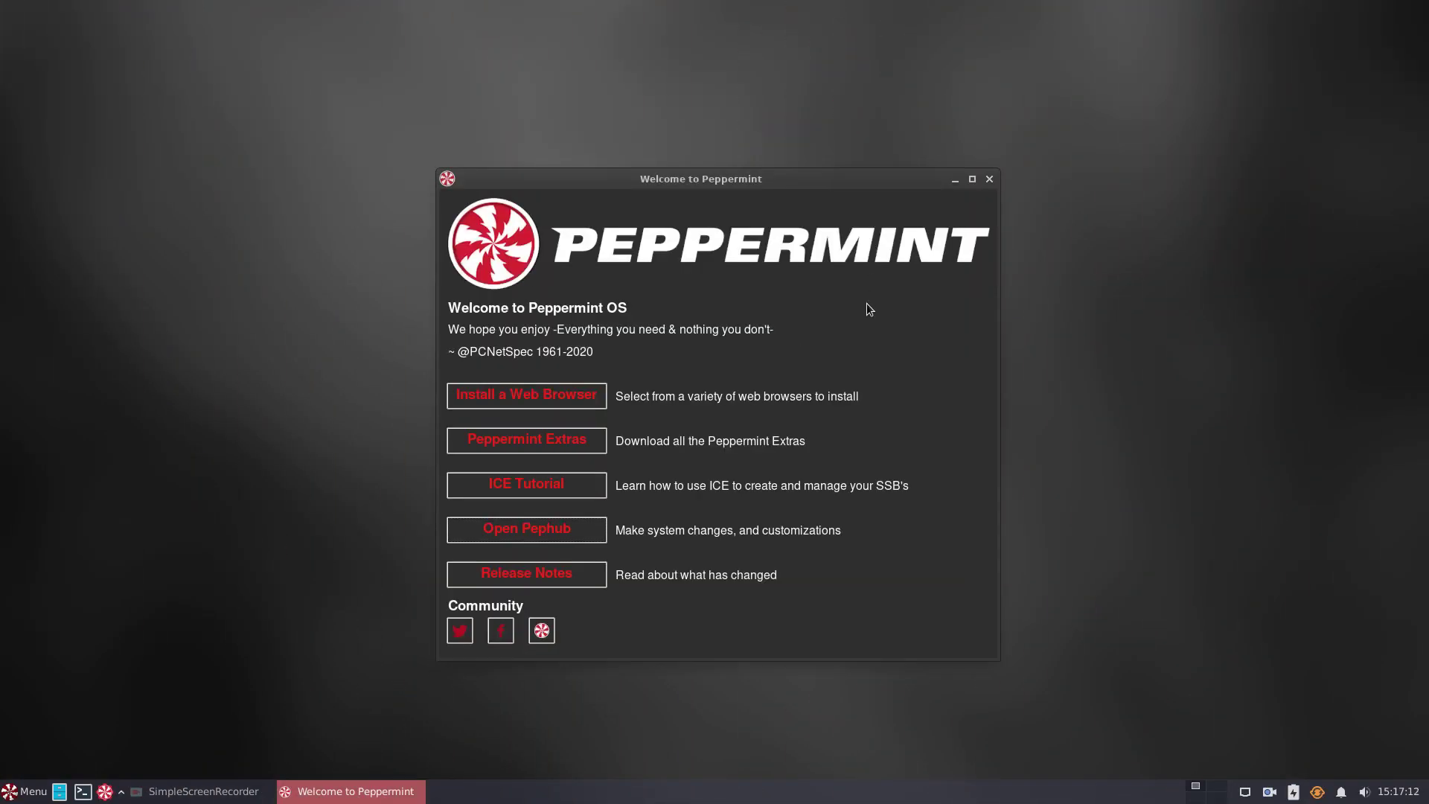
# Step: Start the web browser installer, authenticate with the password, and centre the Web Browser Manager window
pyautogui.click(538, 394)
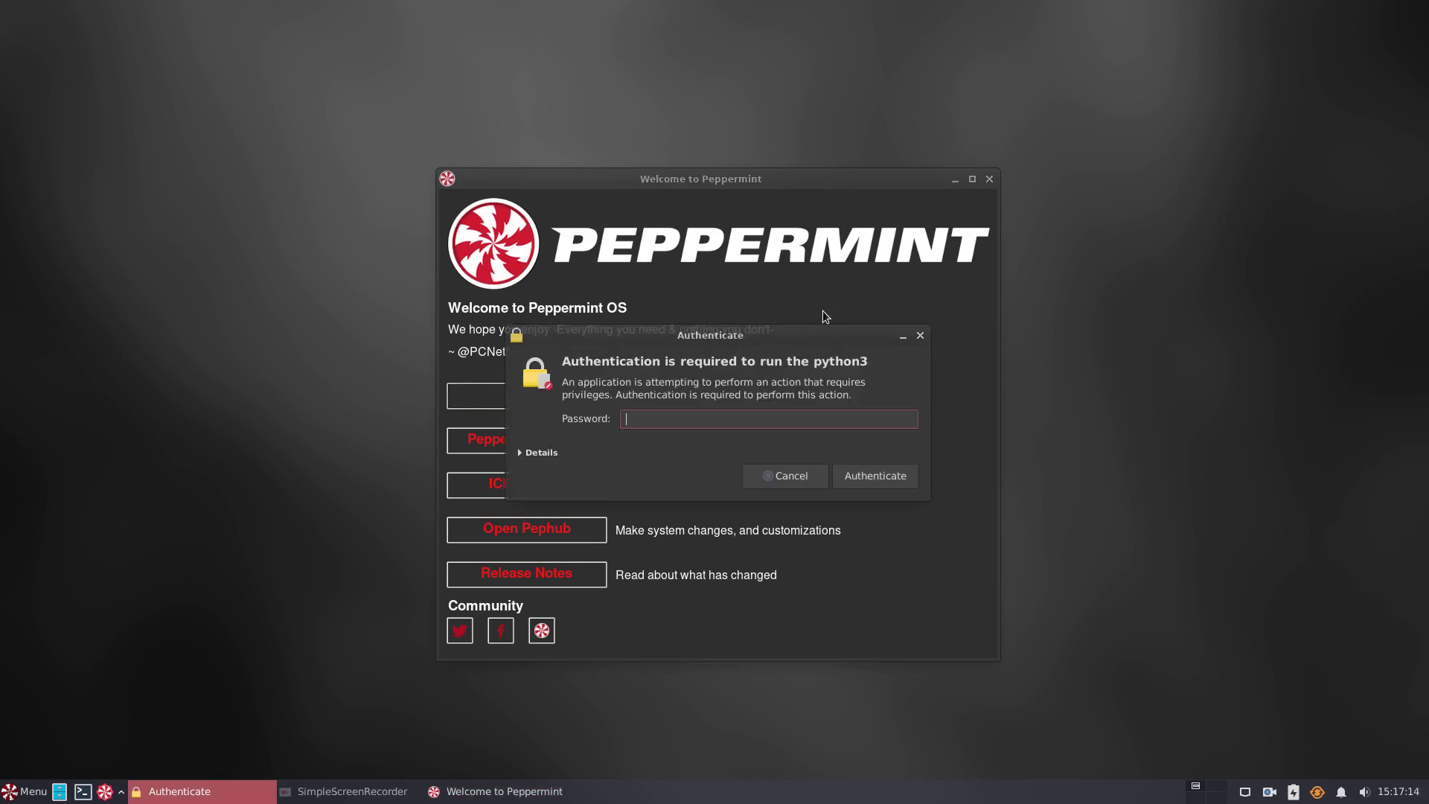
pyautogui.write('********')
pyautogui.click(871, 474)
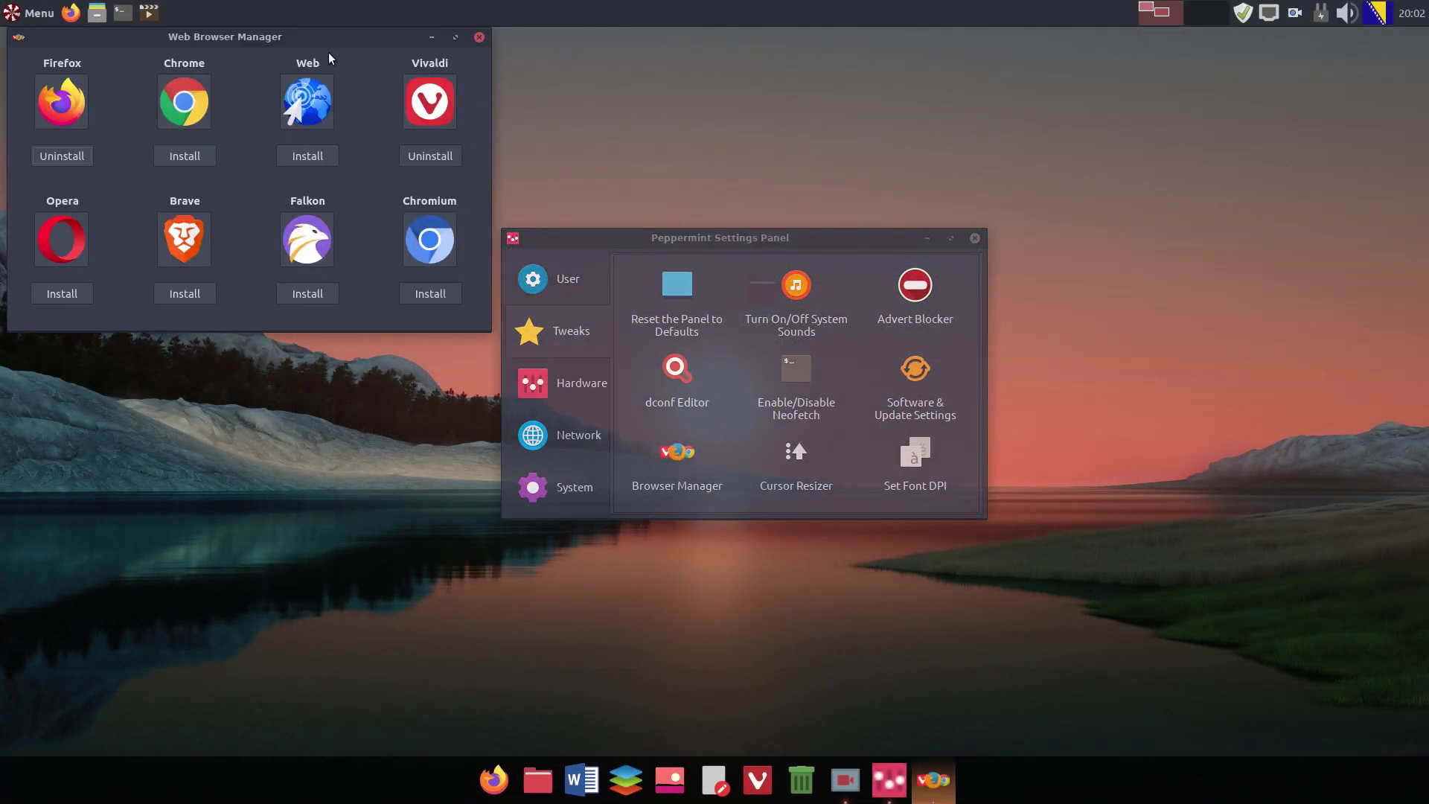
pyautogui.moveTo(321, 43); pyautogui.dragTo(829, 142)
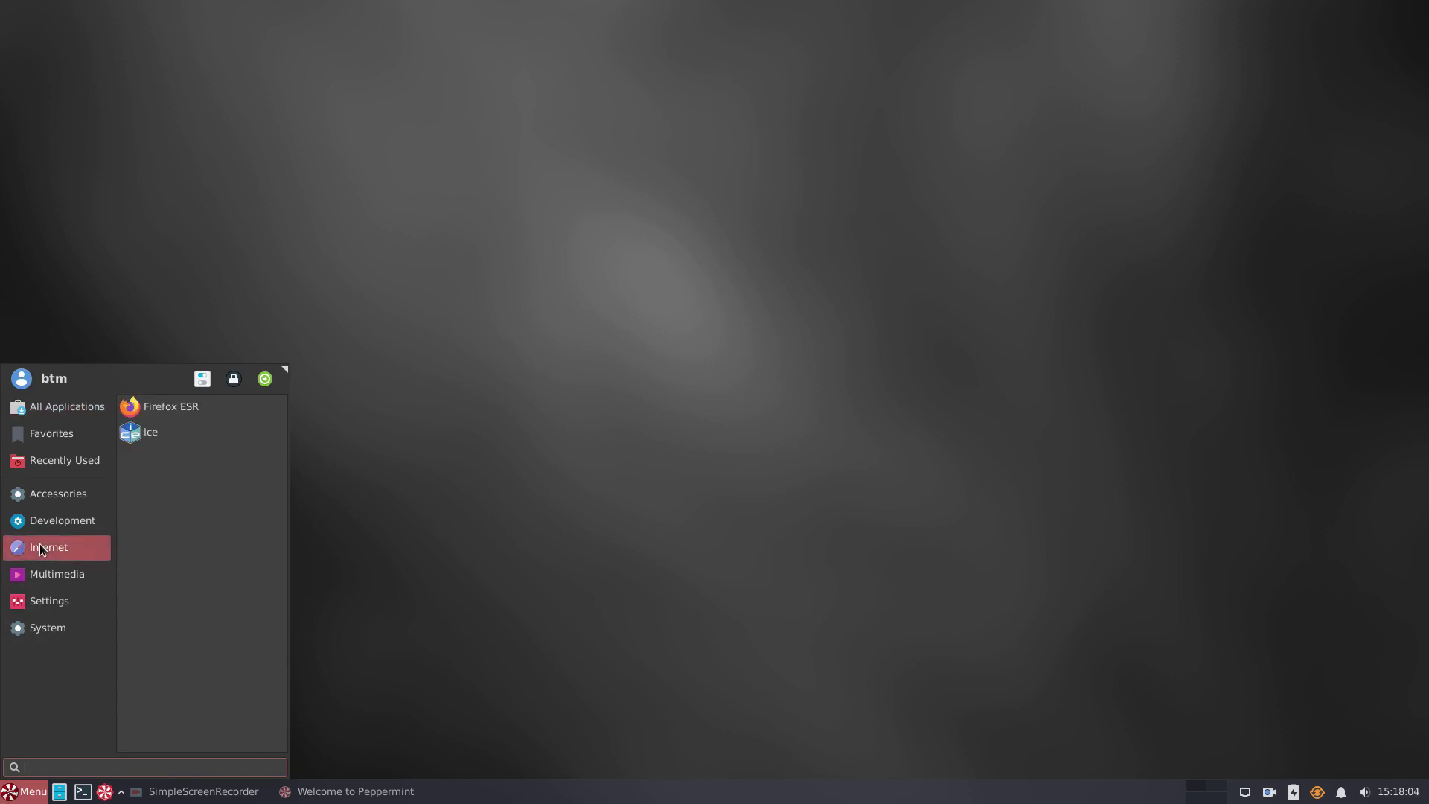
# Step: Launch Firefox ESR, centre its window, and close the Privacy Notice tab
pyautogui.click(181, 409)
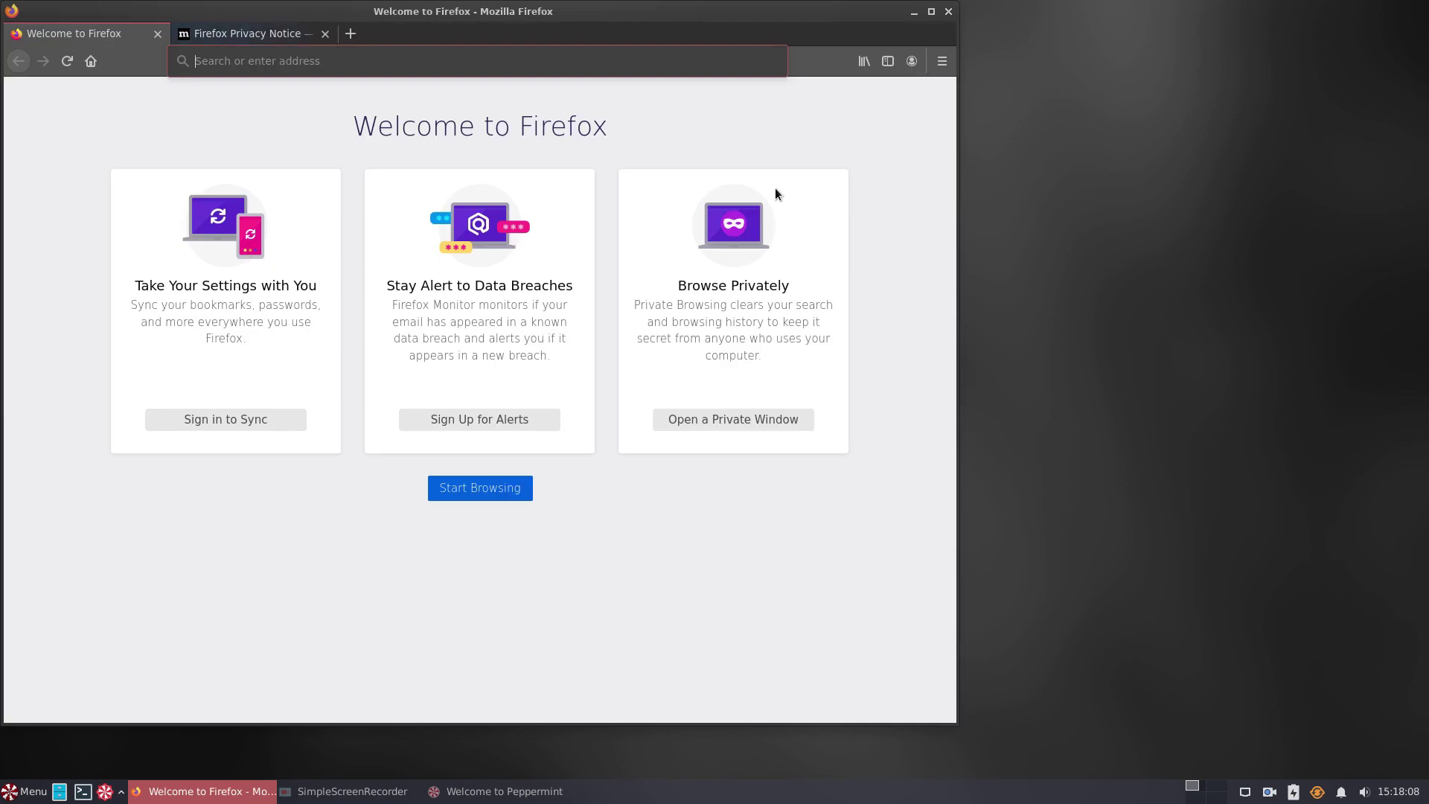
pyautogui.moveTo(610, 9); pyautogui.dragTo(860, 9)
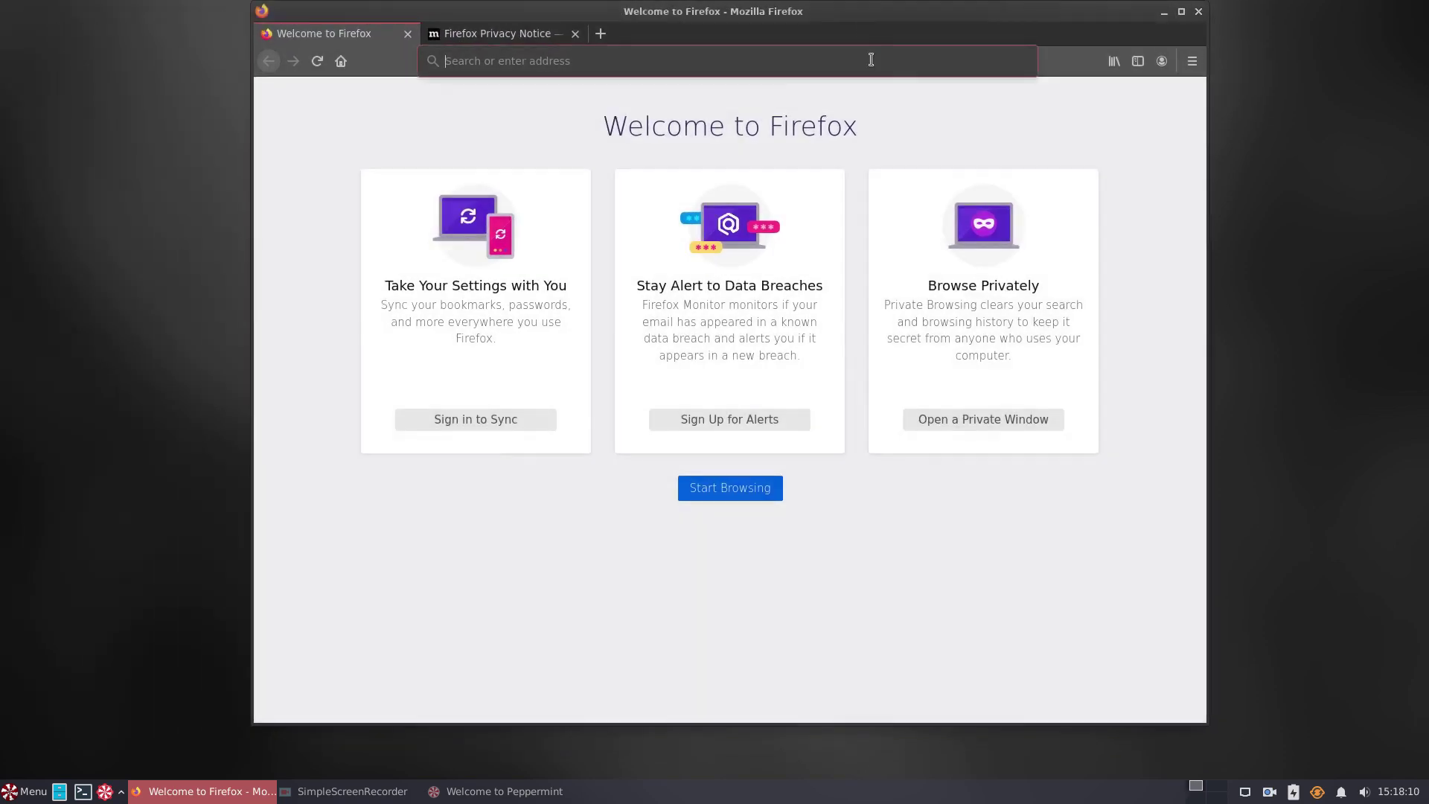
pyautogui.click(525, 31)
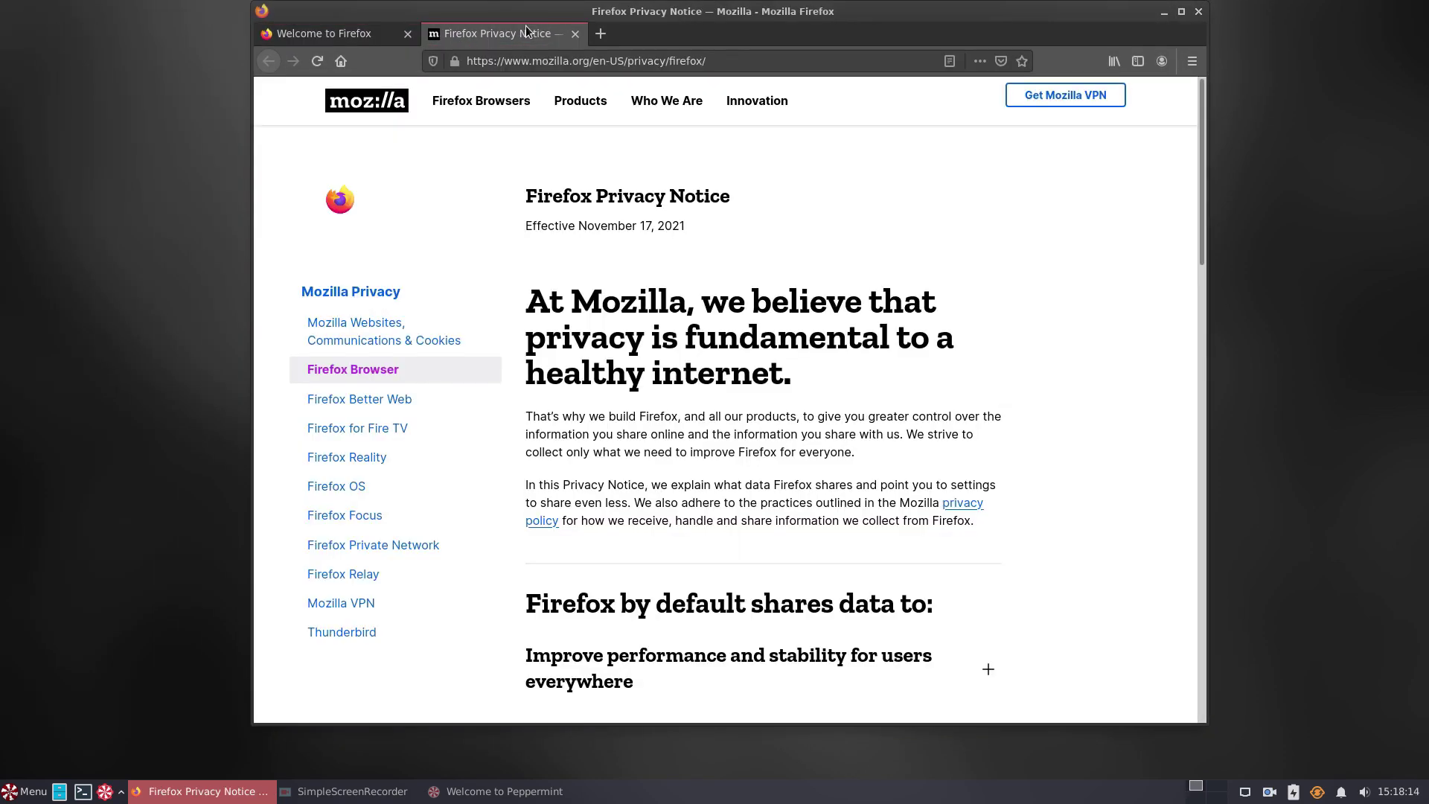
pyautogui.click(575, 34)
# Step: Show the Firefox version in the About Firefox dialog from the Help menu
pyautogui.click(1189, 62)
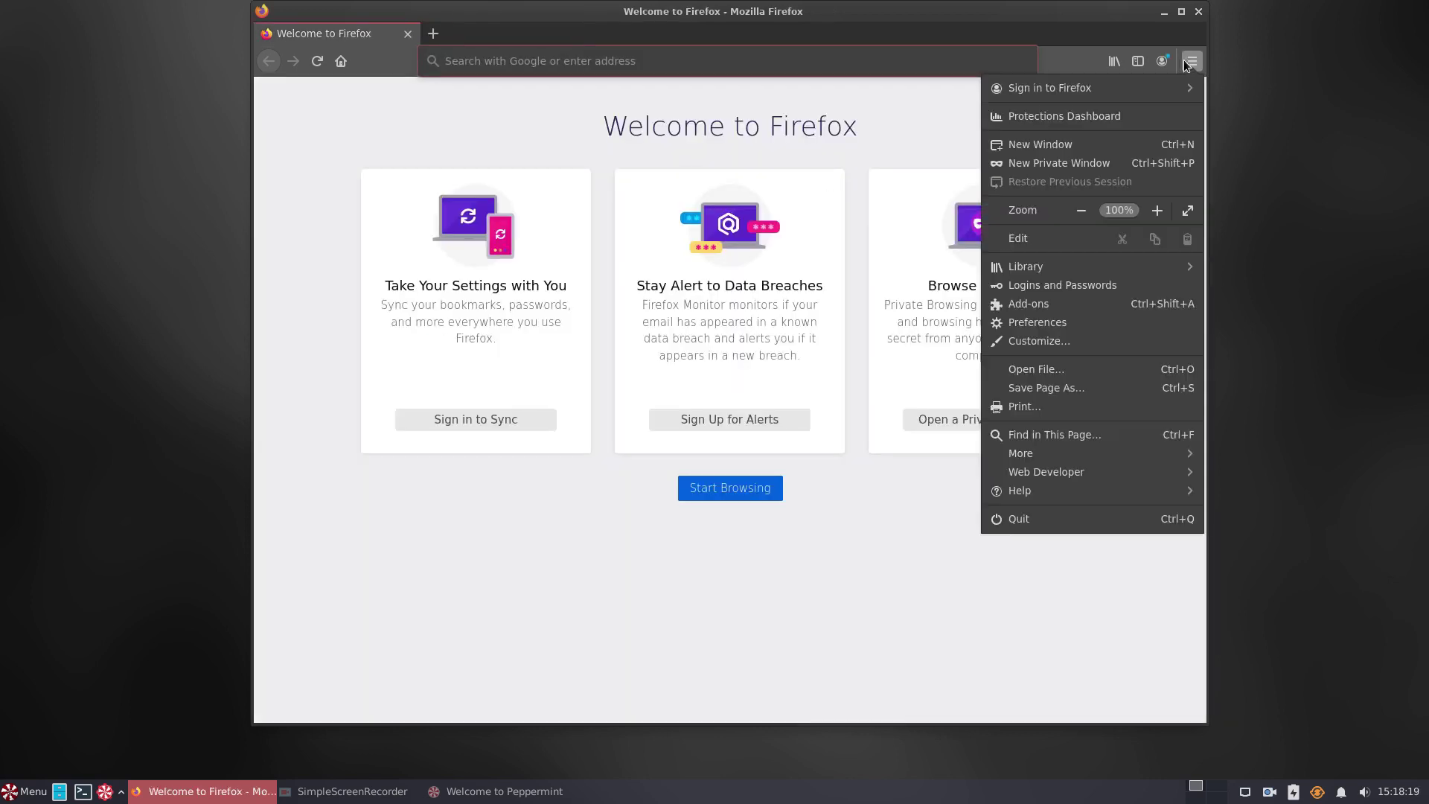
pyautogui.click(1069, 491)
pyautogui.click(1041, 268)
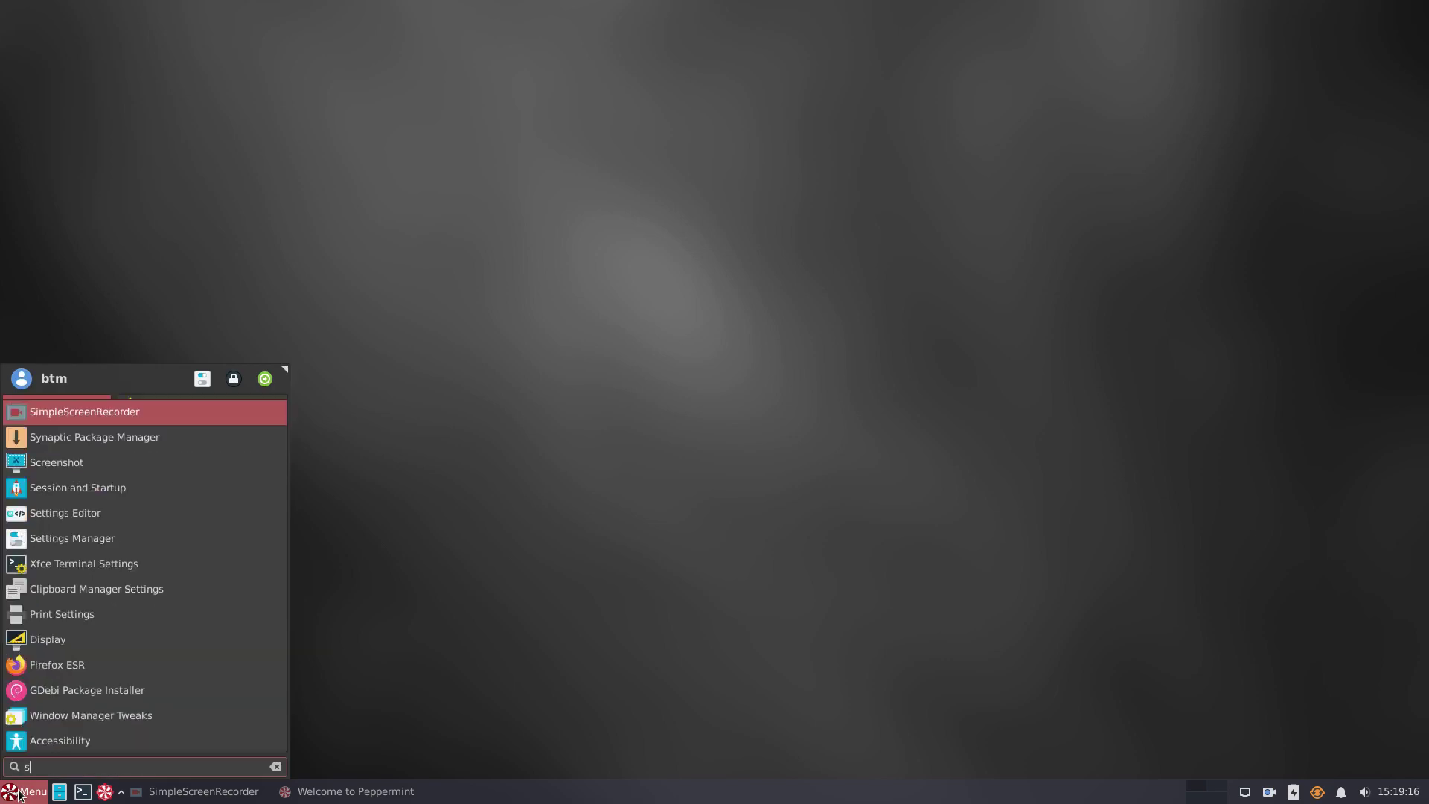
# Step: Start Synaptic Package Manager, authenticating with the administrator password
pyautogui.press('Return')
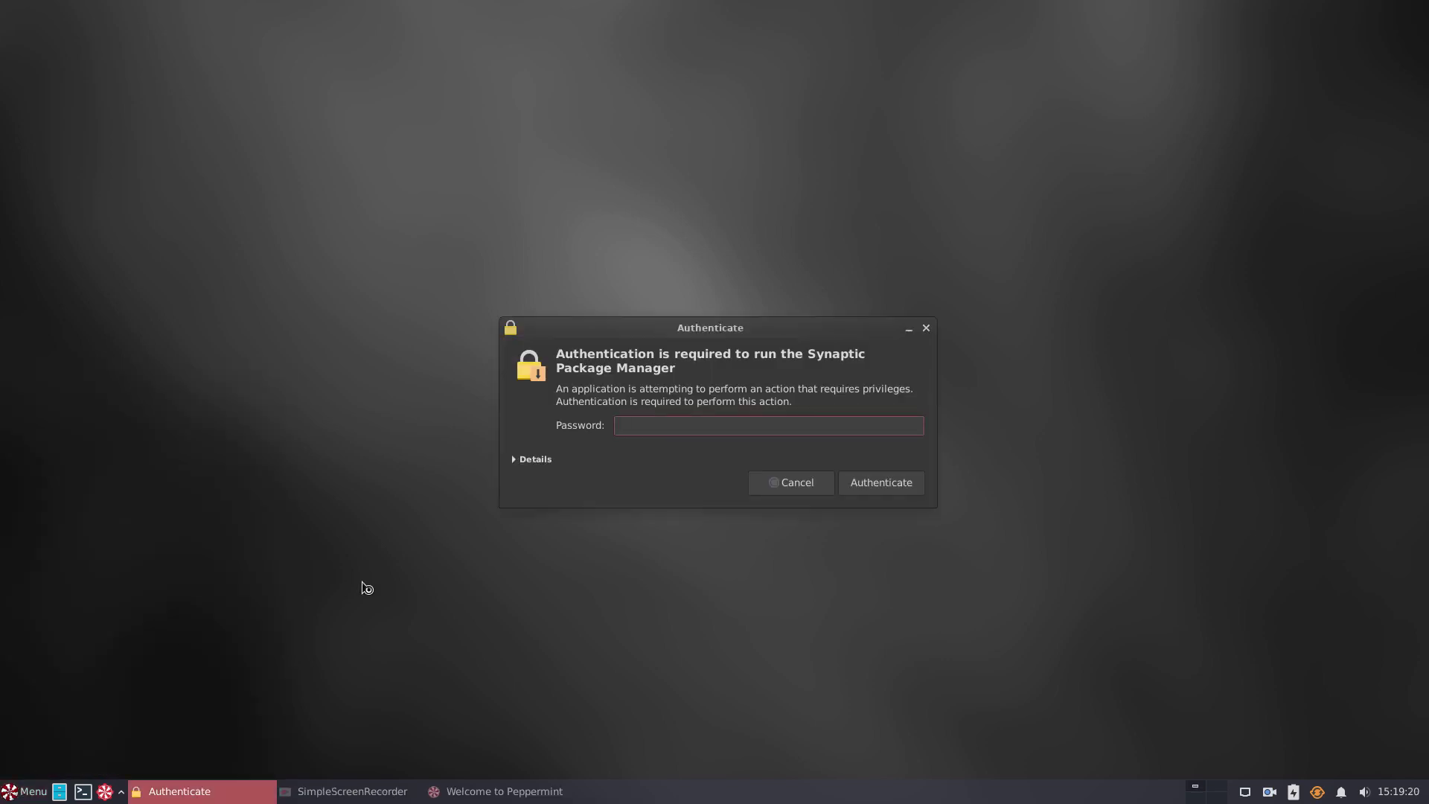
pyautogui.write('********')
pyautogui.press('Return')
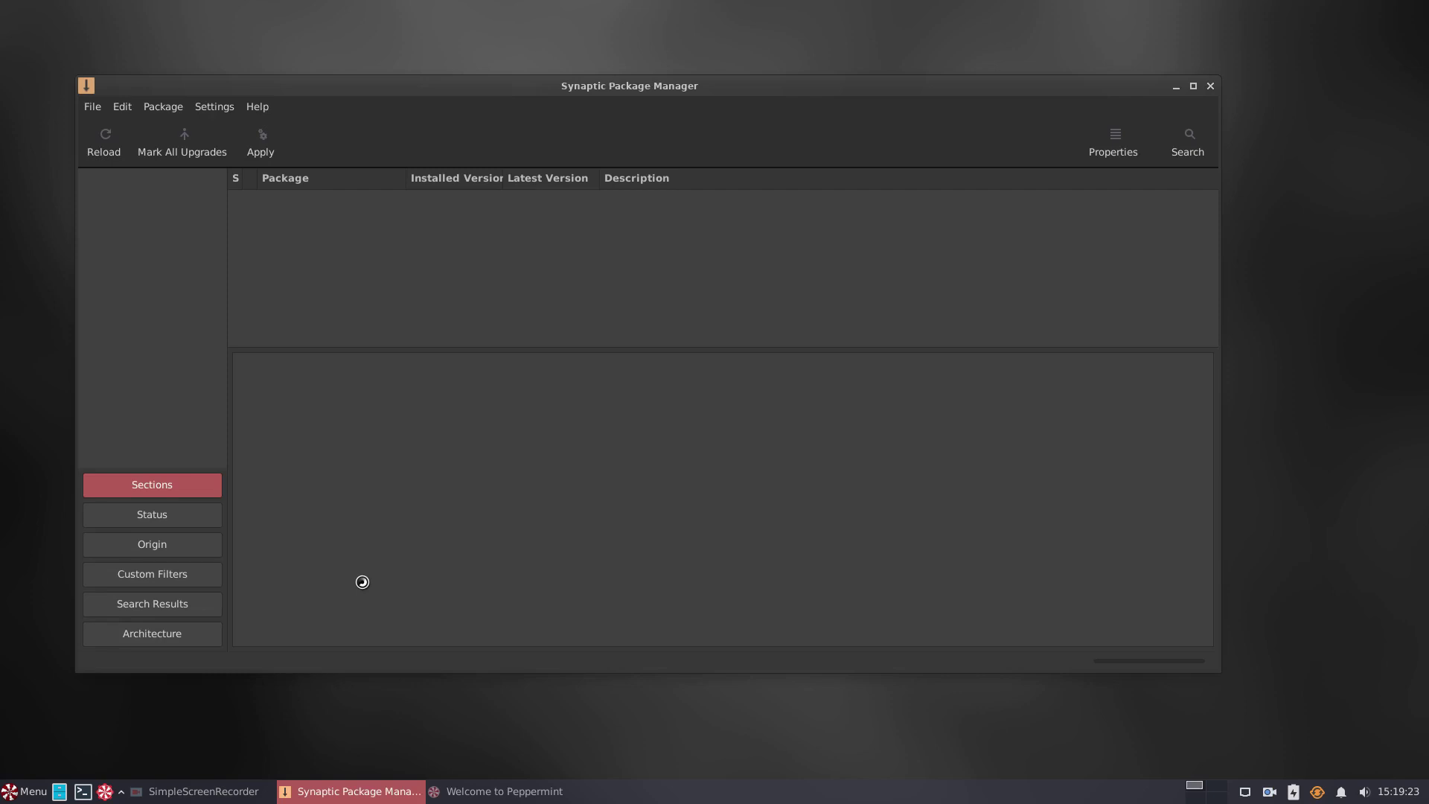
# Step: Search for ttf-mscorefonts-installer, mark it for installation with required changes, and review the changes
pyautogui.click(1188, 141)
pyautogui.write('ttf')
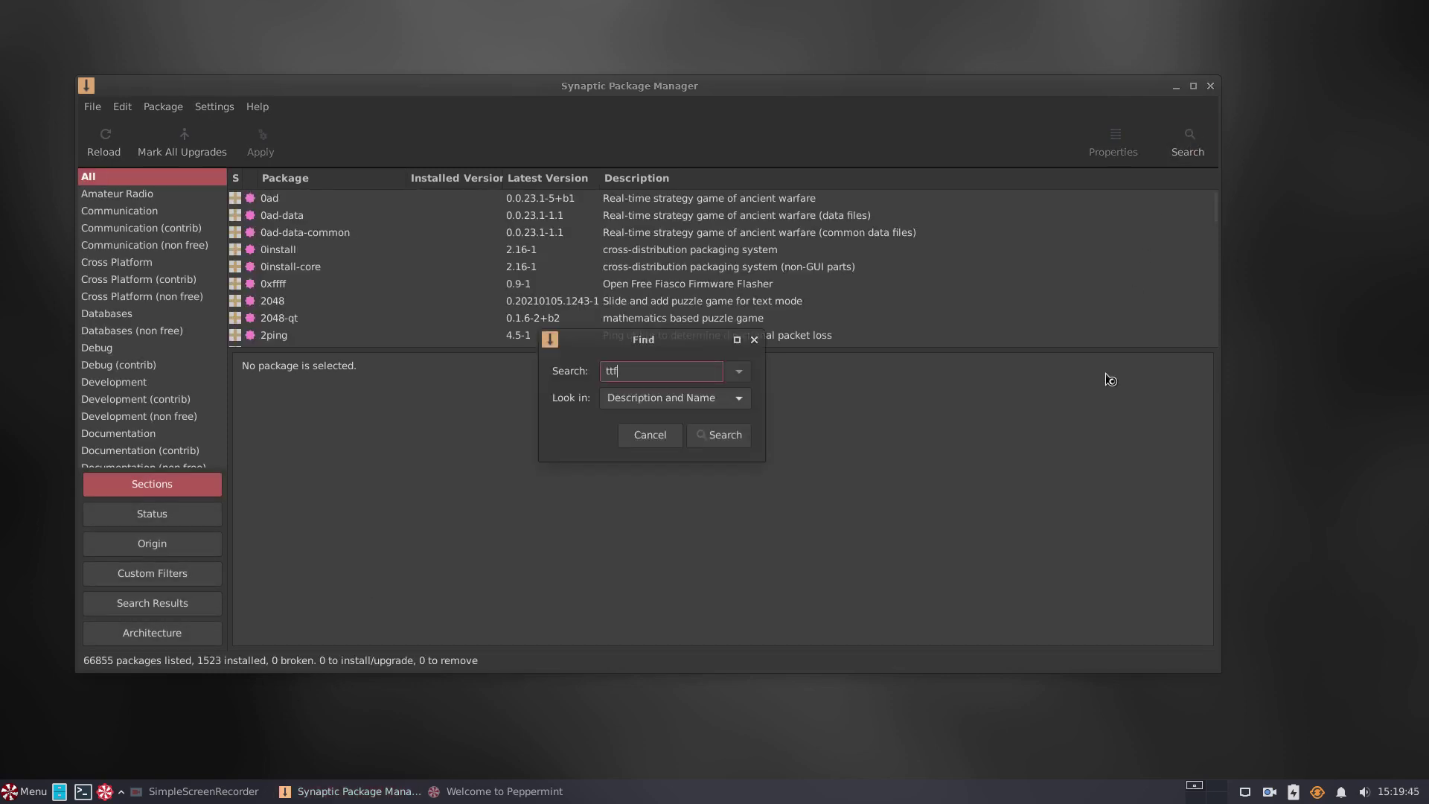
pyautogui.write('-mscorefonts-installer')
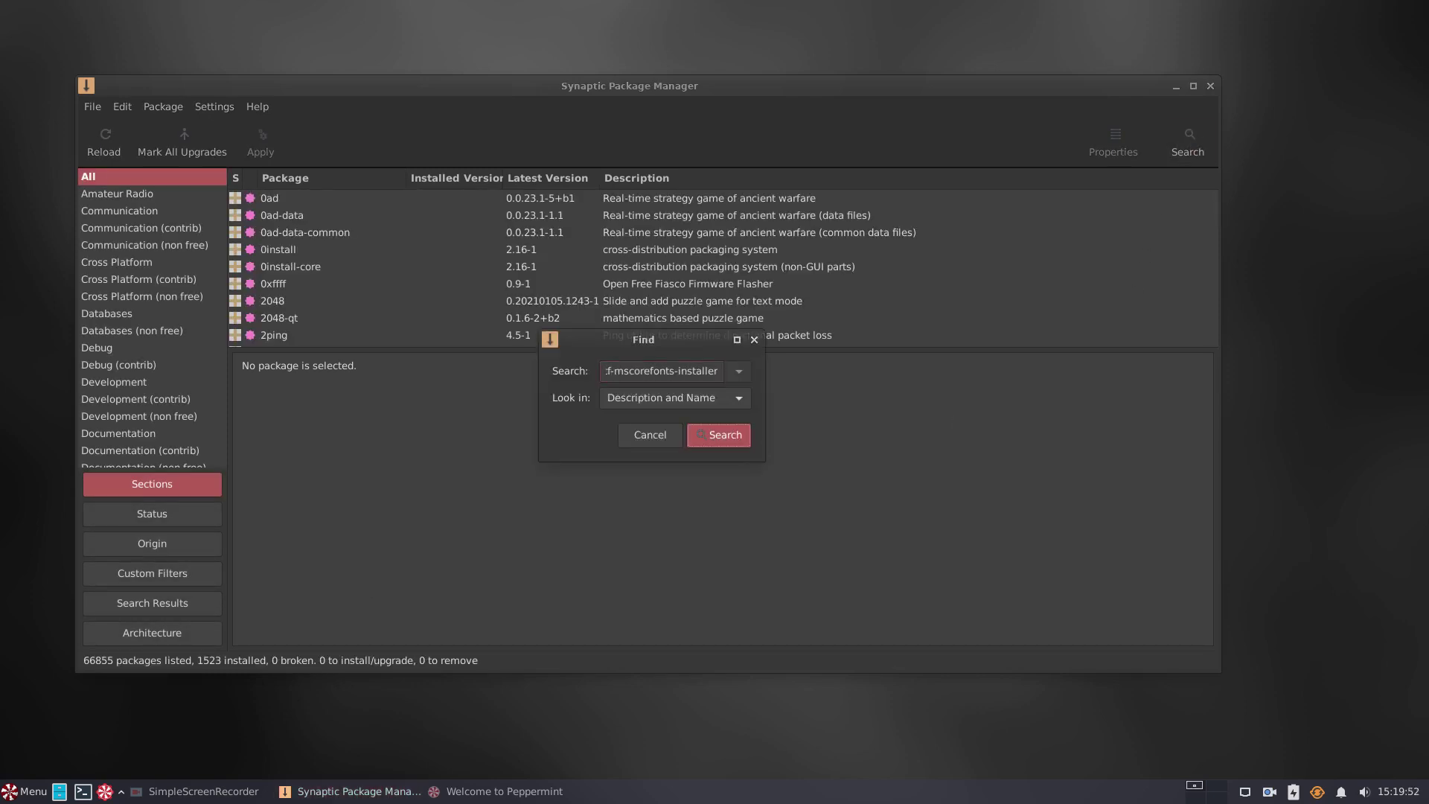
pyautogui.click(721, 435)
pyautogui.click(333, 198)
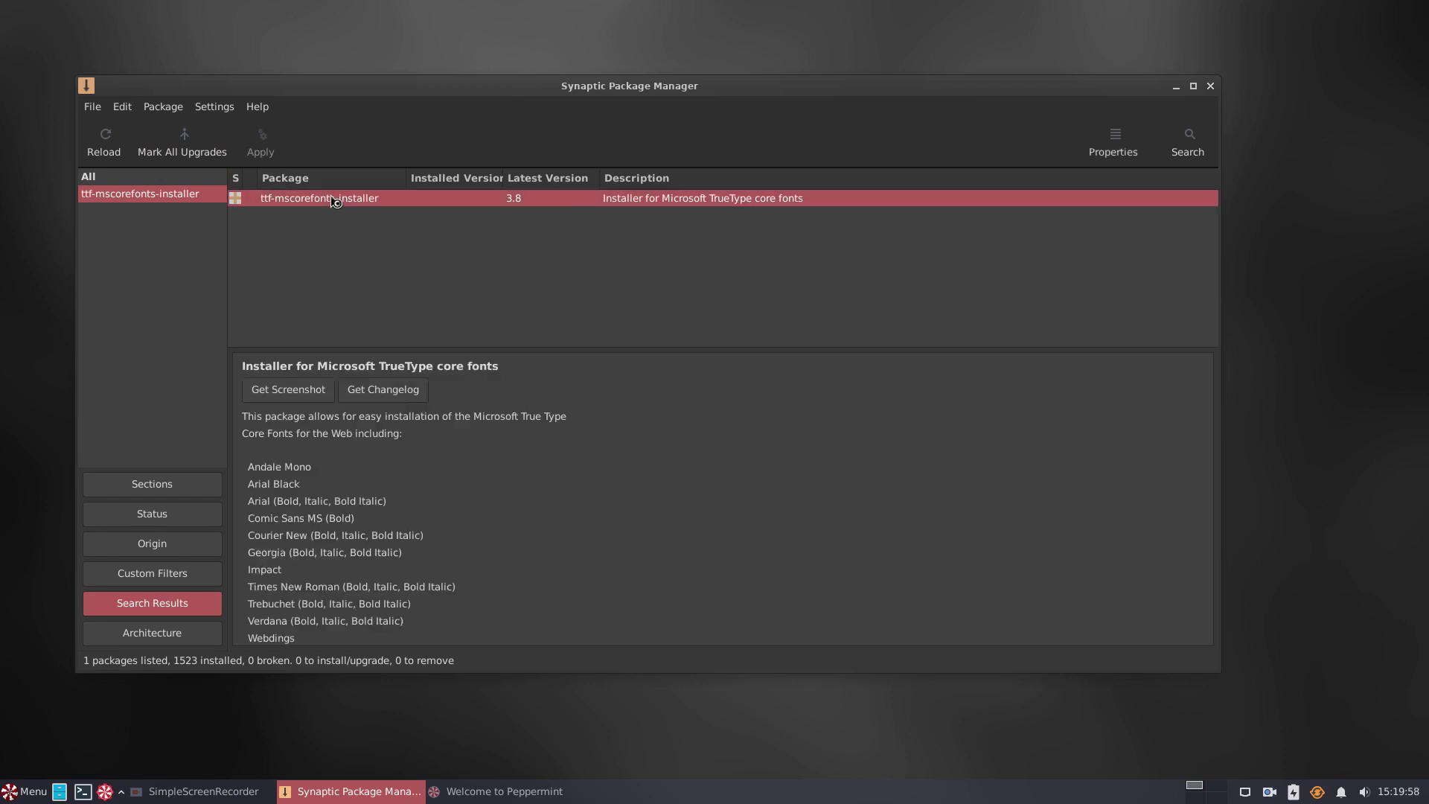
pyautogui.rightClick(333, 198)
pyautogui.click(395, 231)
pyautogui.click(793, 506)
pyautogui.click(261, 142)
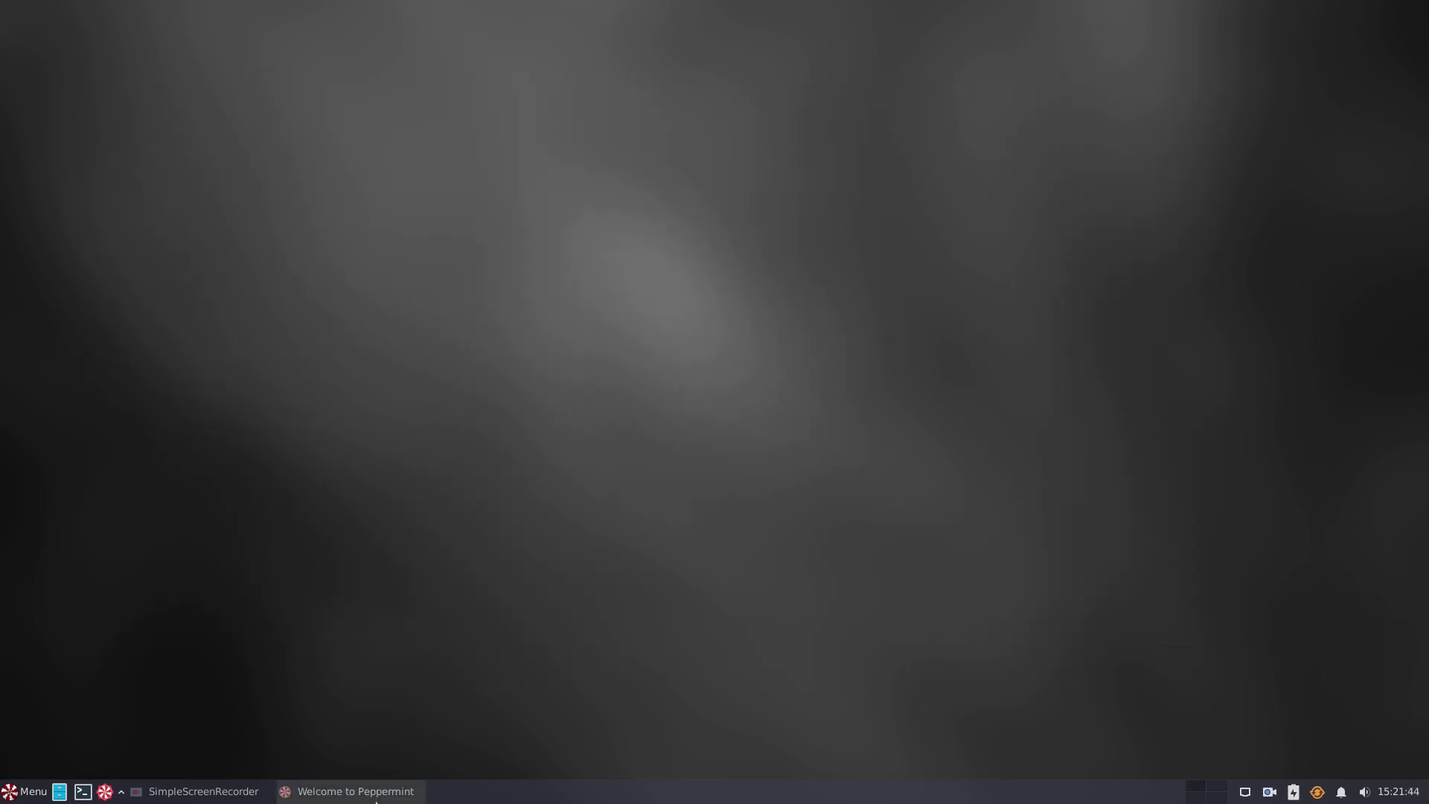
# Step: From Welcome to Peppermint, authenticate the extra software installer and install Mate Calculator, Flatpak Platform and Gnome software store
pyautogui.click(346, 791)
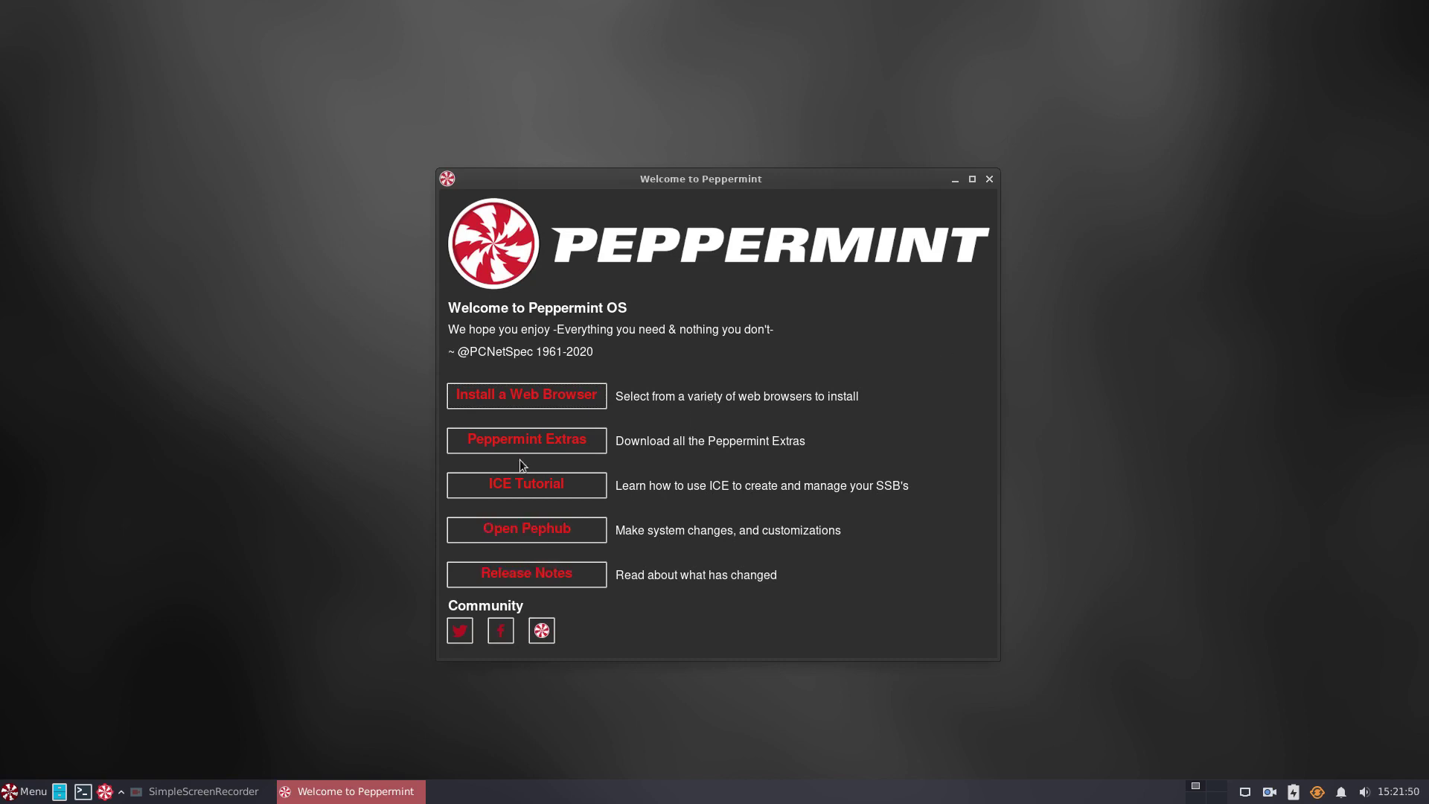
pyautogui.click(524, 397)
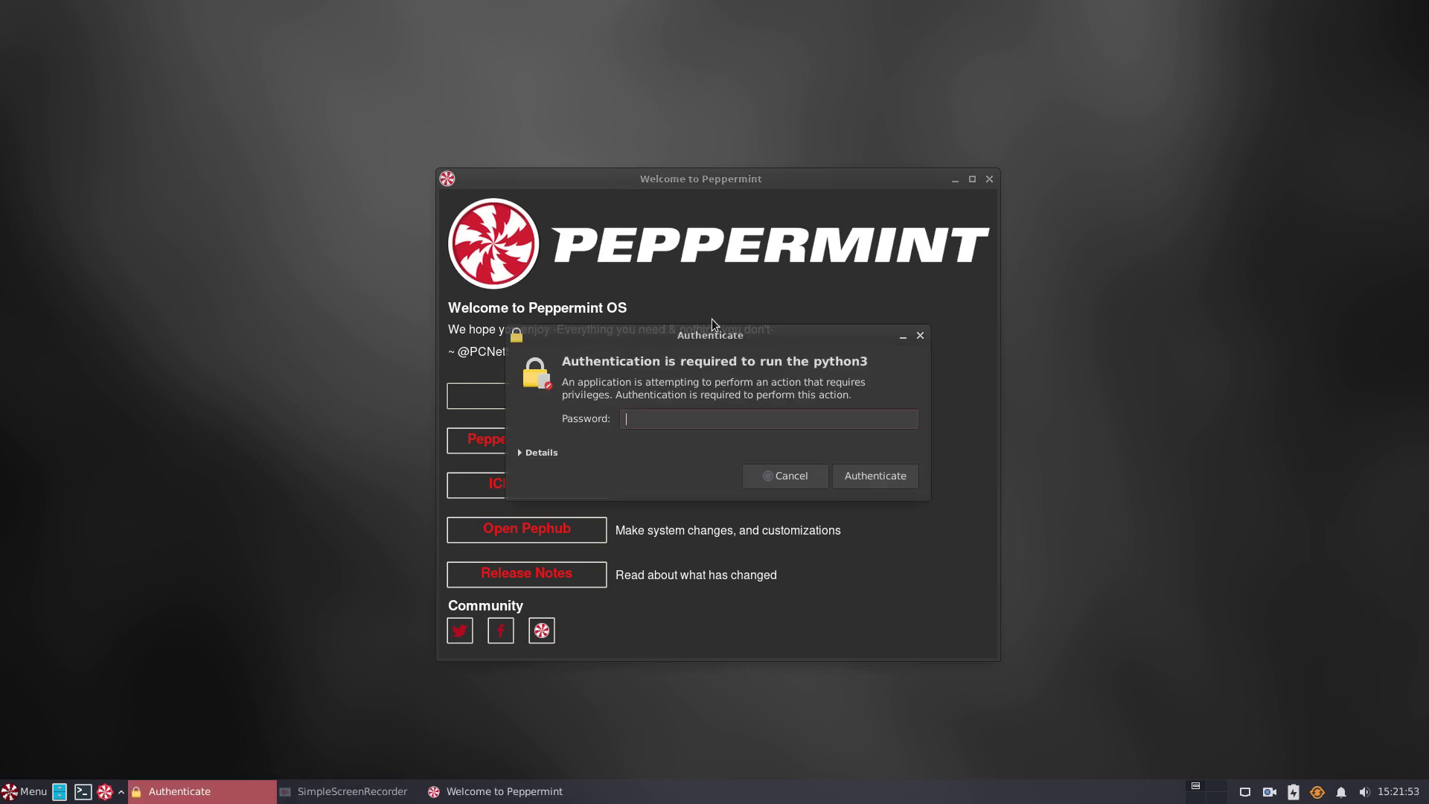
pyautogui.write('********')
pyautogui.click(869, 470)
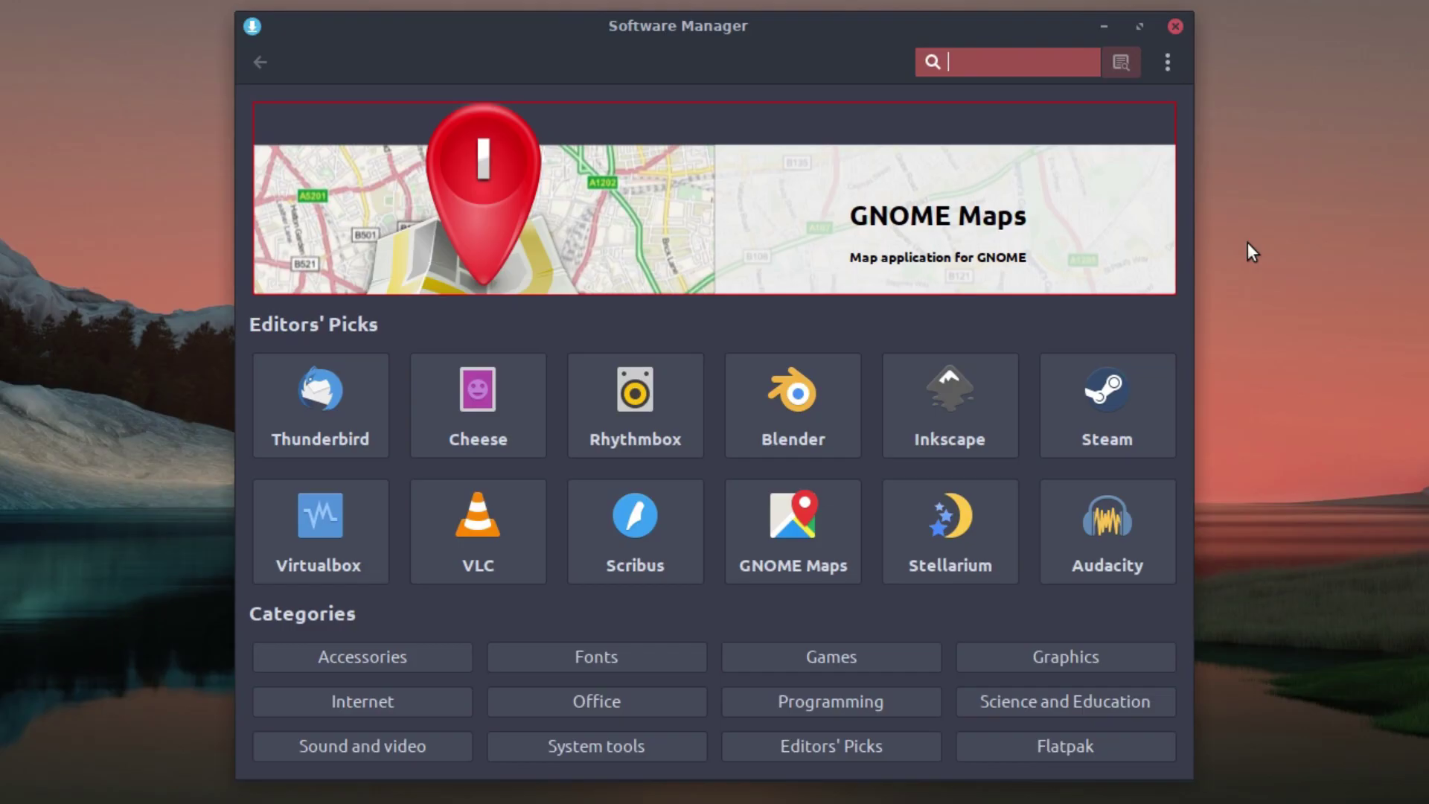
pyautogui.click(1030, 749)
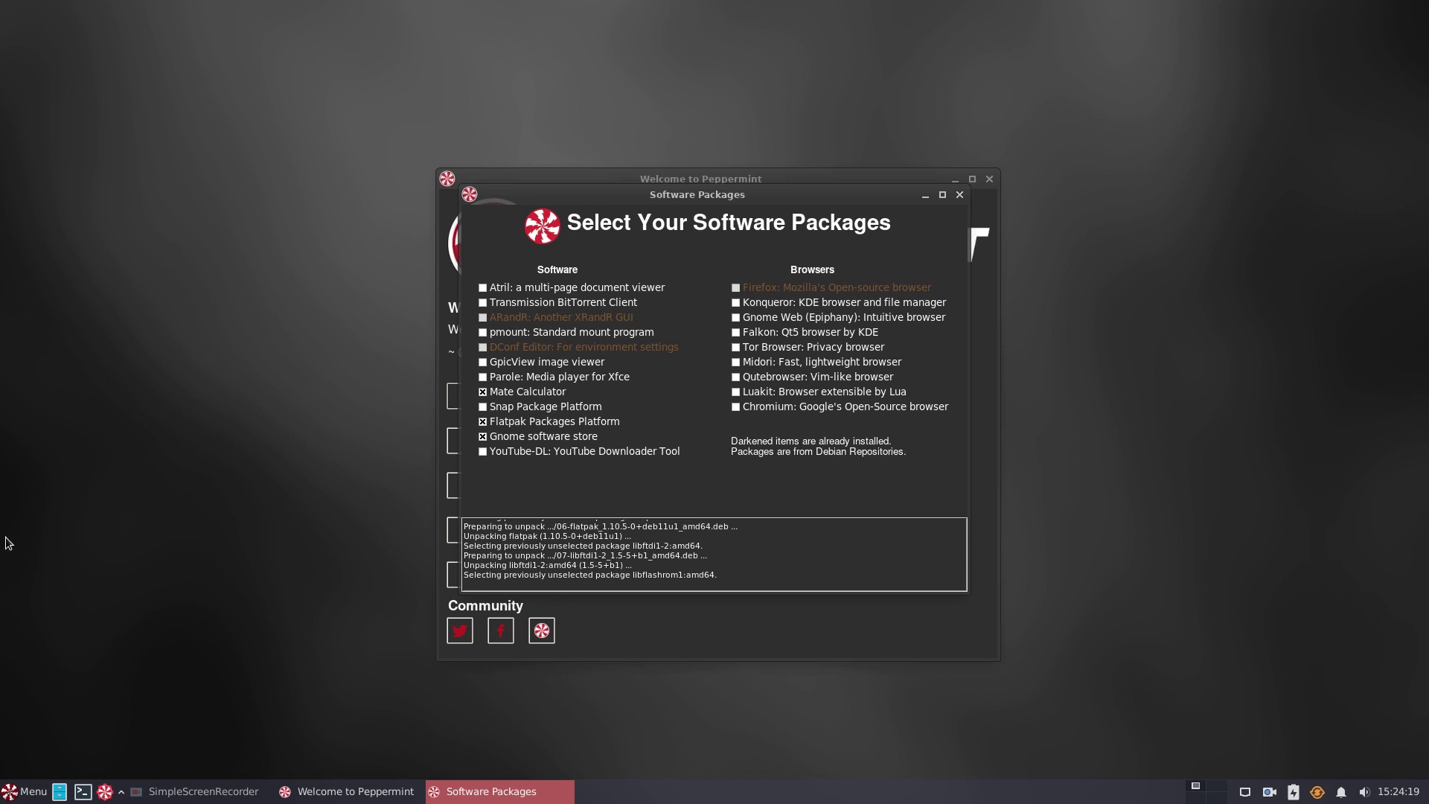
# Step: Launch the newly installed Software store from the System menu and dismiss its welcome dialog
pyautogui.click(9, 792)
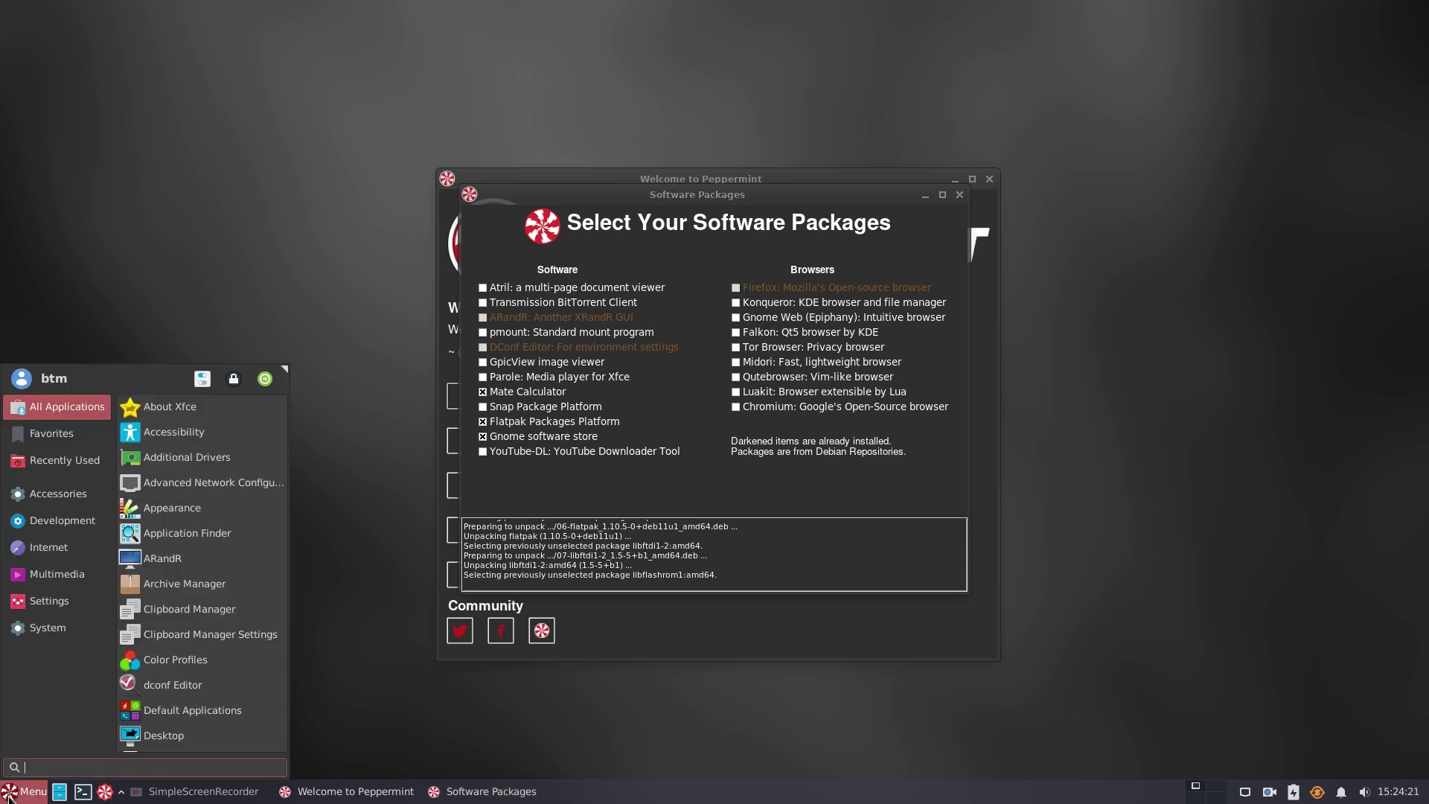
pyautogui.click(56, 630)
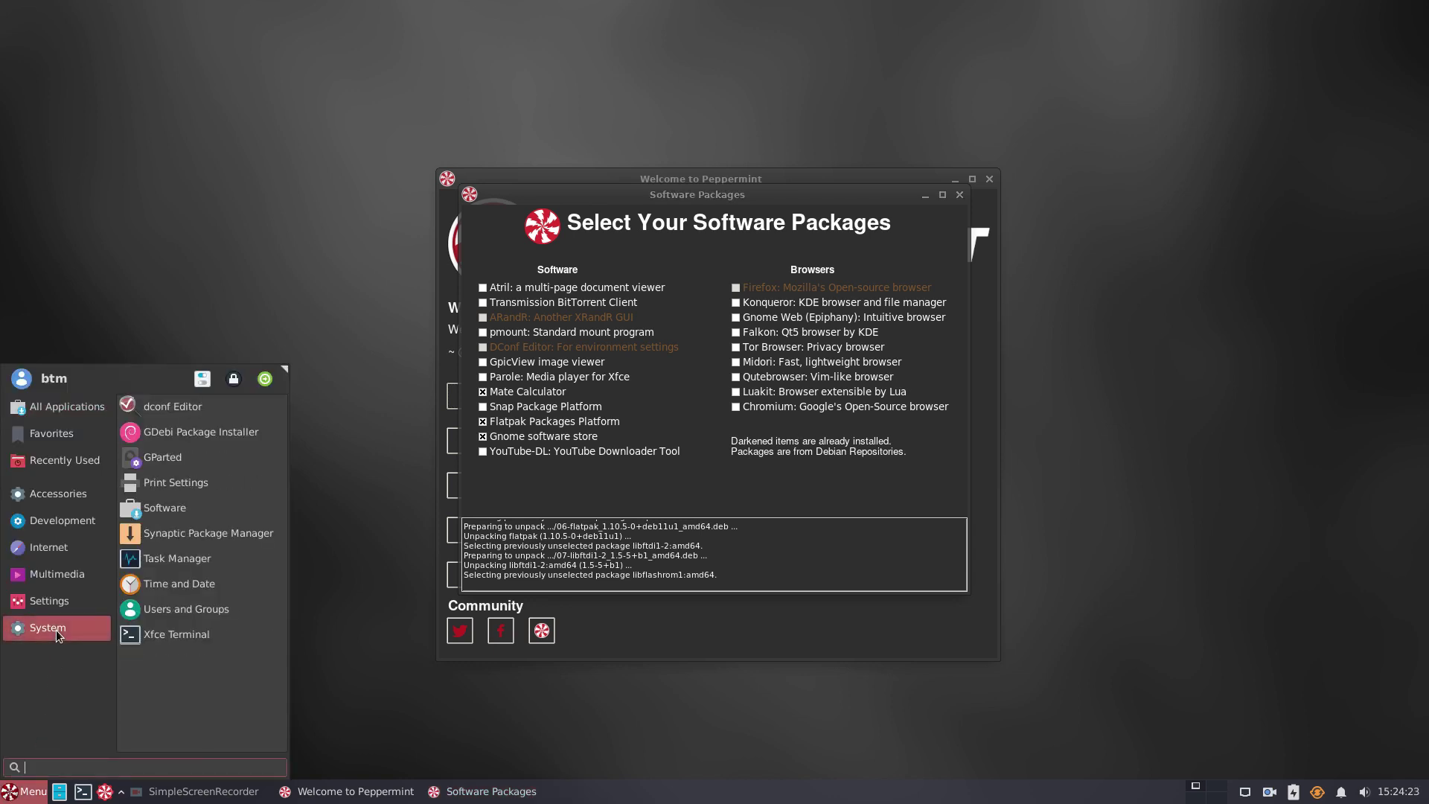
pyautogui.click(246, 505)
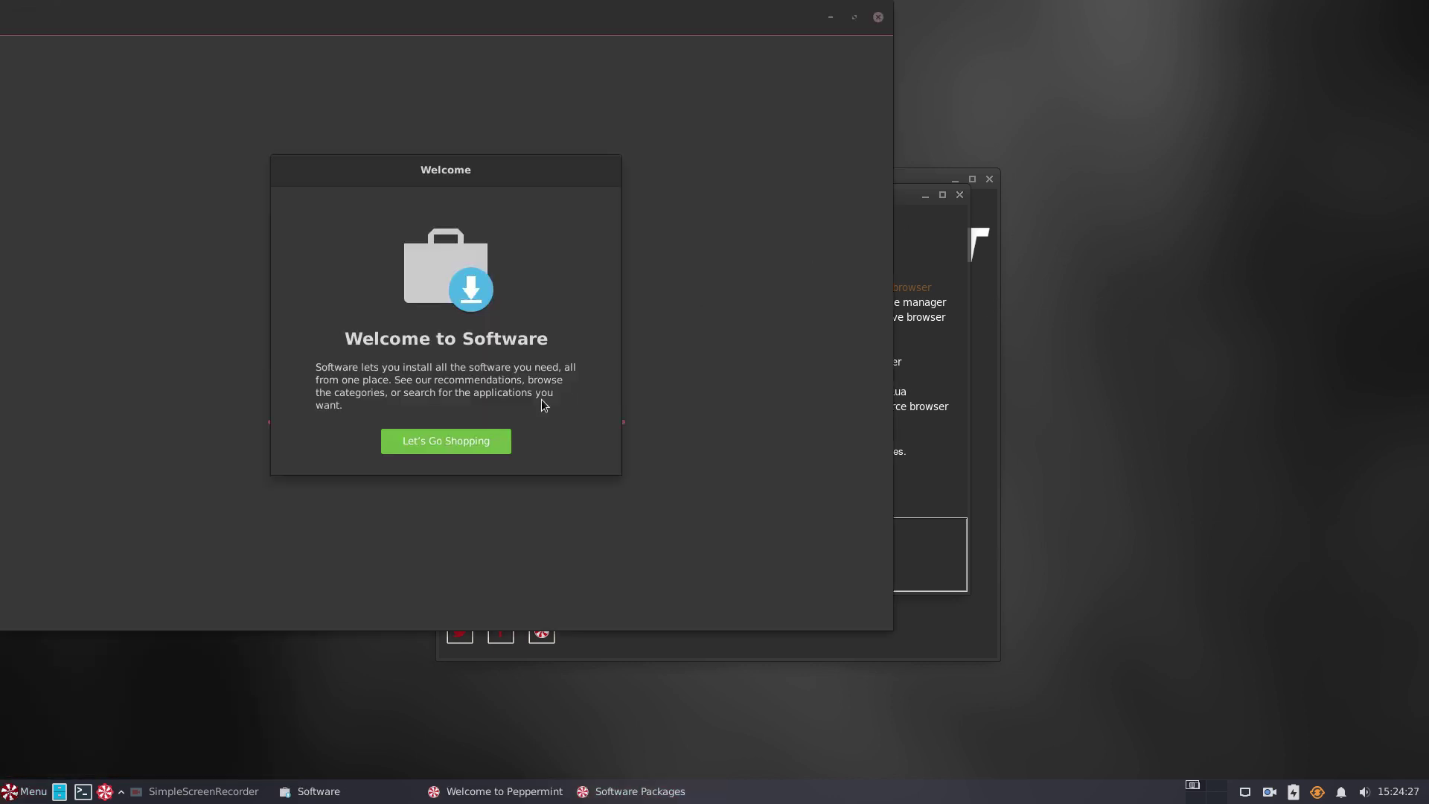
pyautogui.click(478, 445)
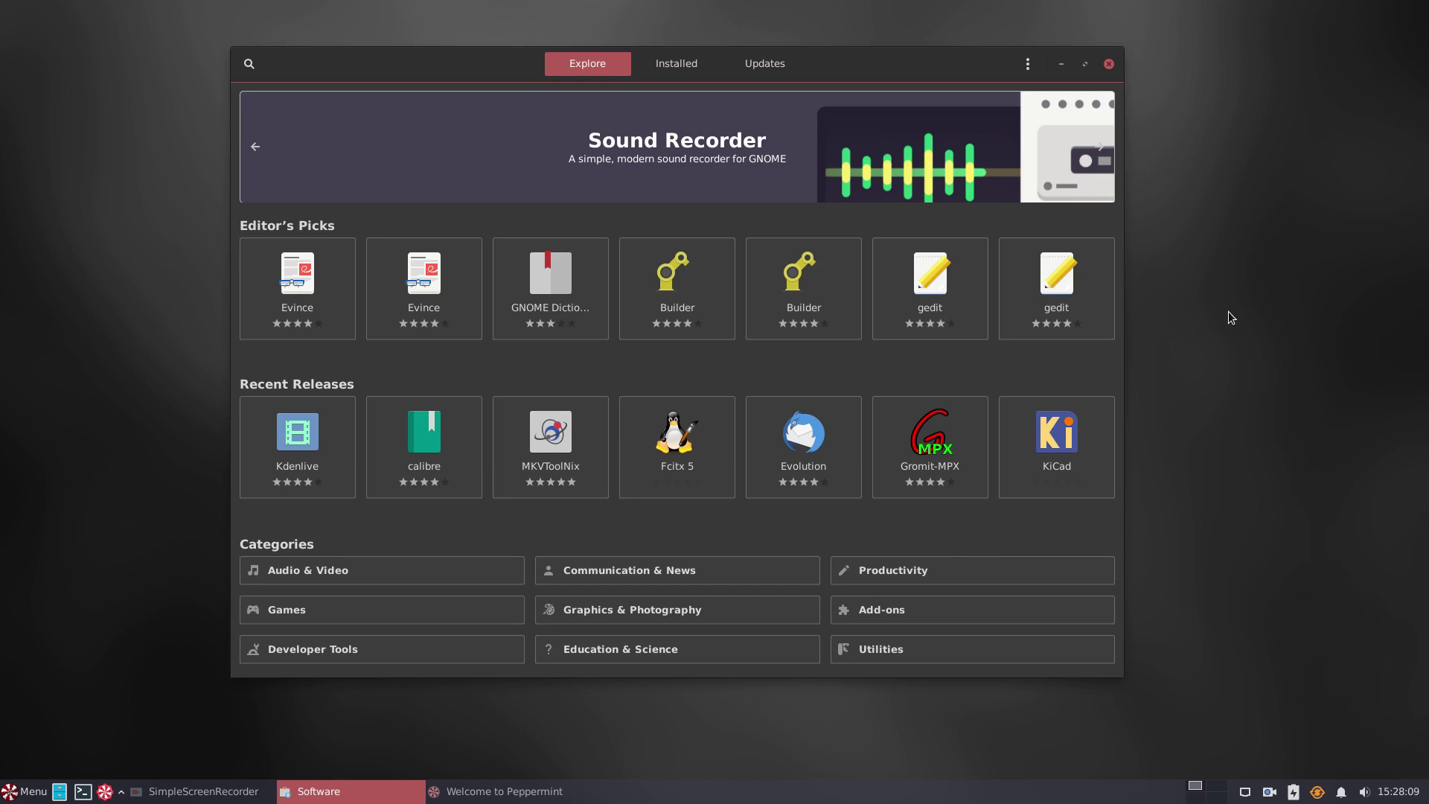
# Step: Search for 'audacity', open its details page, and highlight the debian-stable-main source
pyautogui.click(249, 64)
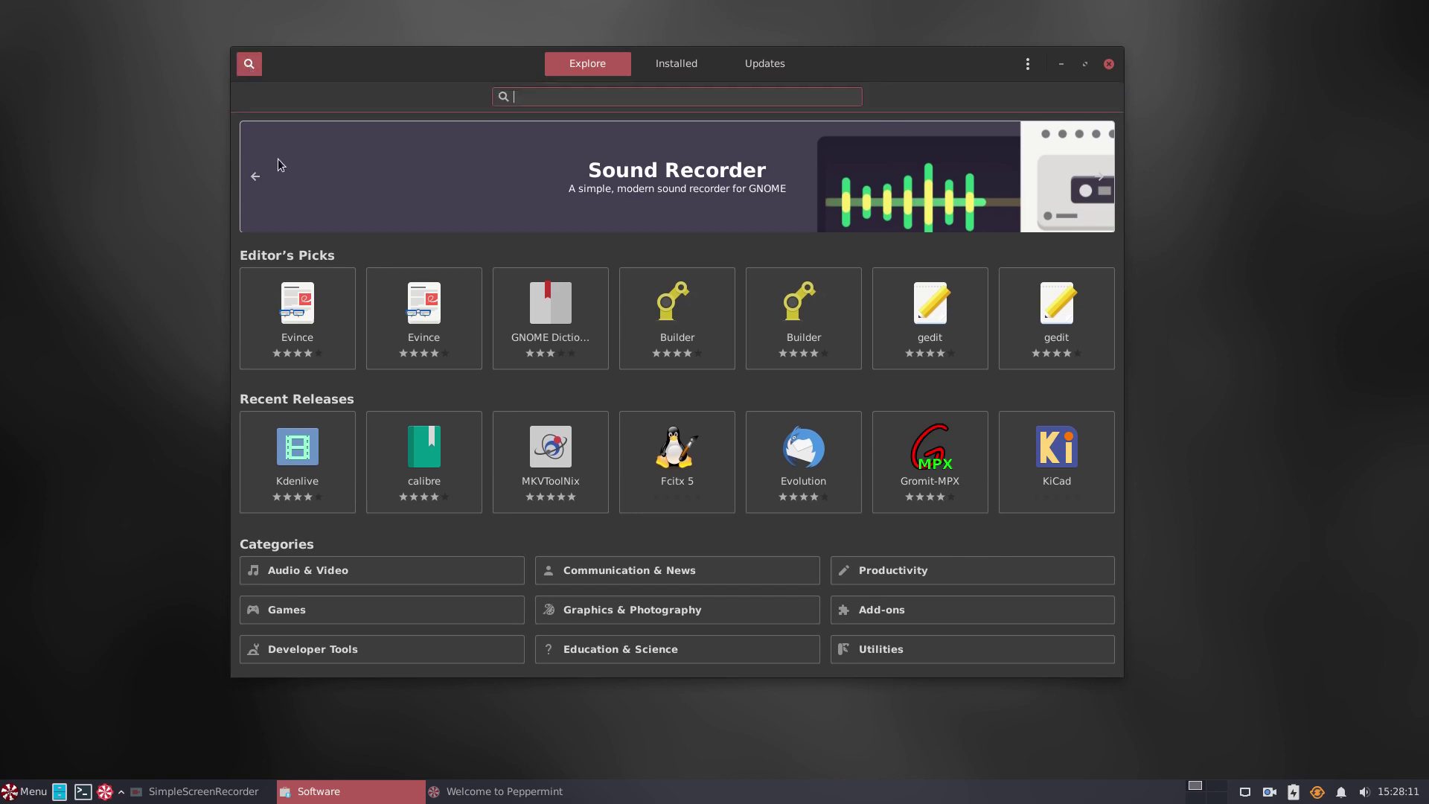
pyautogui.write('audacity')
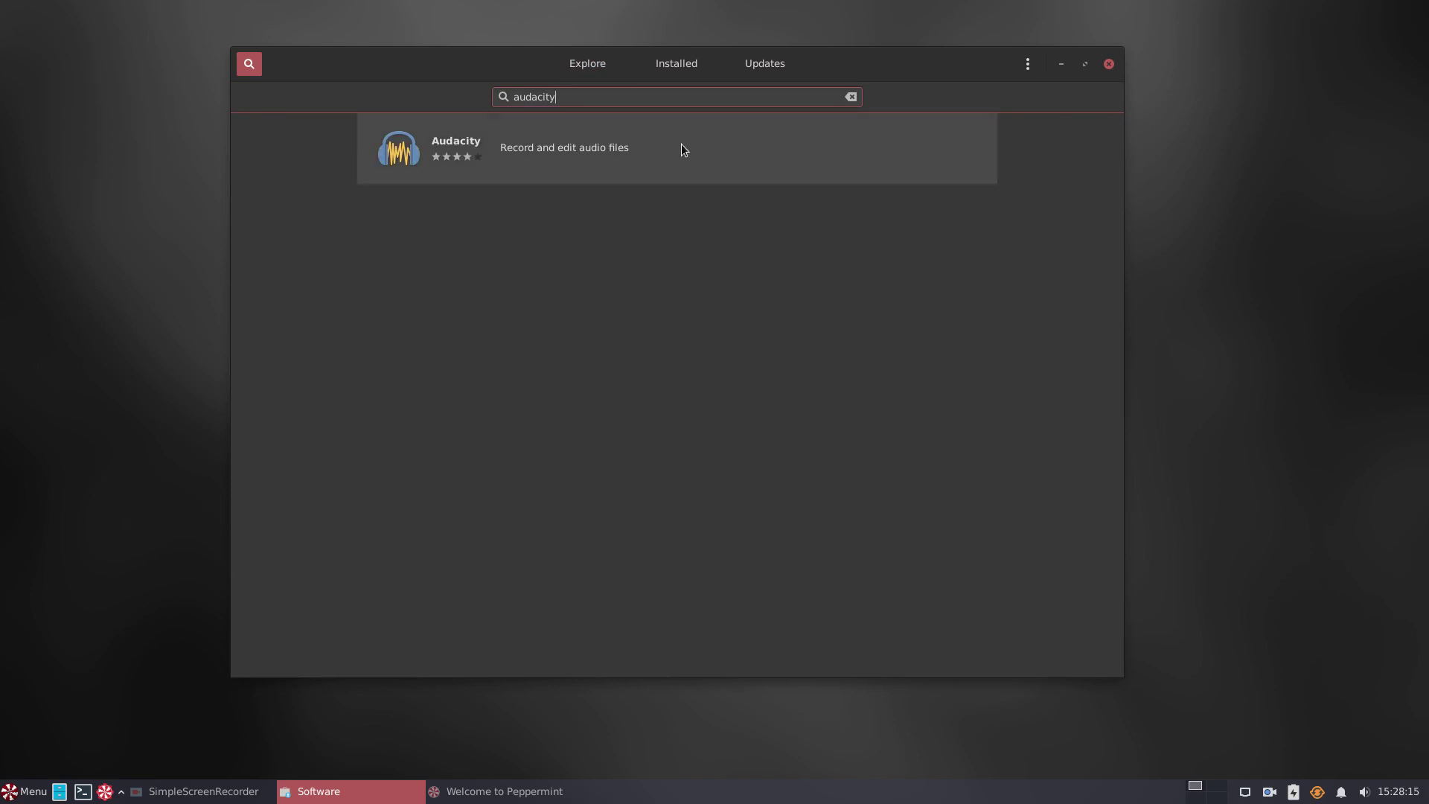
pyautogui.click(681, 148)
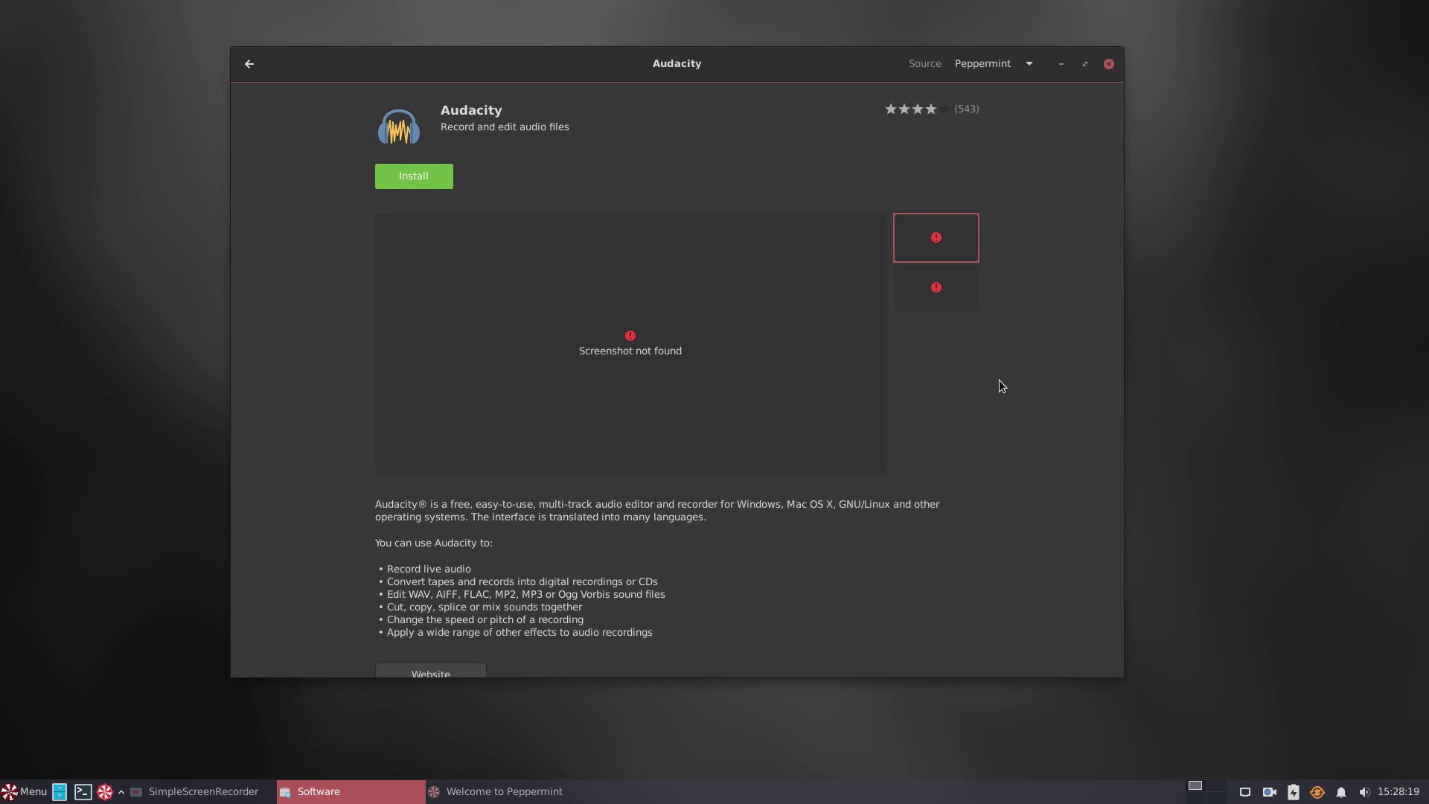
pyautogui.scroll(-3, 998, 381)
pyautogui.scroll(3, 999, 381)
pyautogui.scroll(-3, 999, 381)
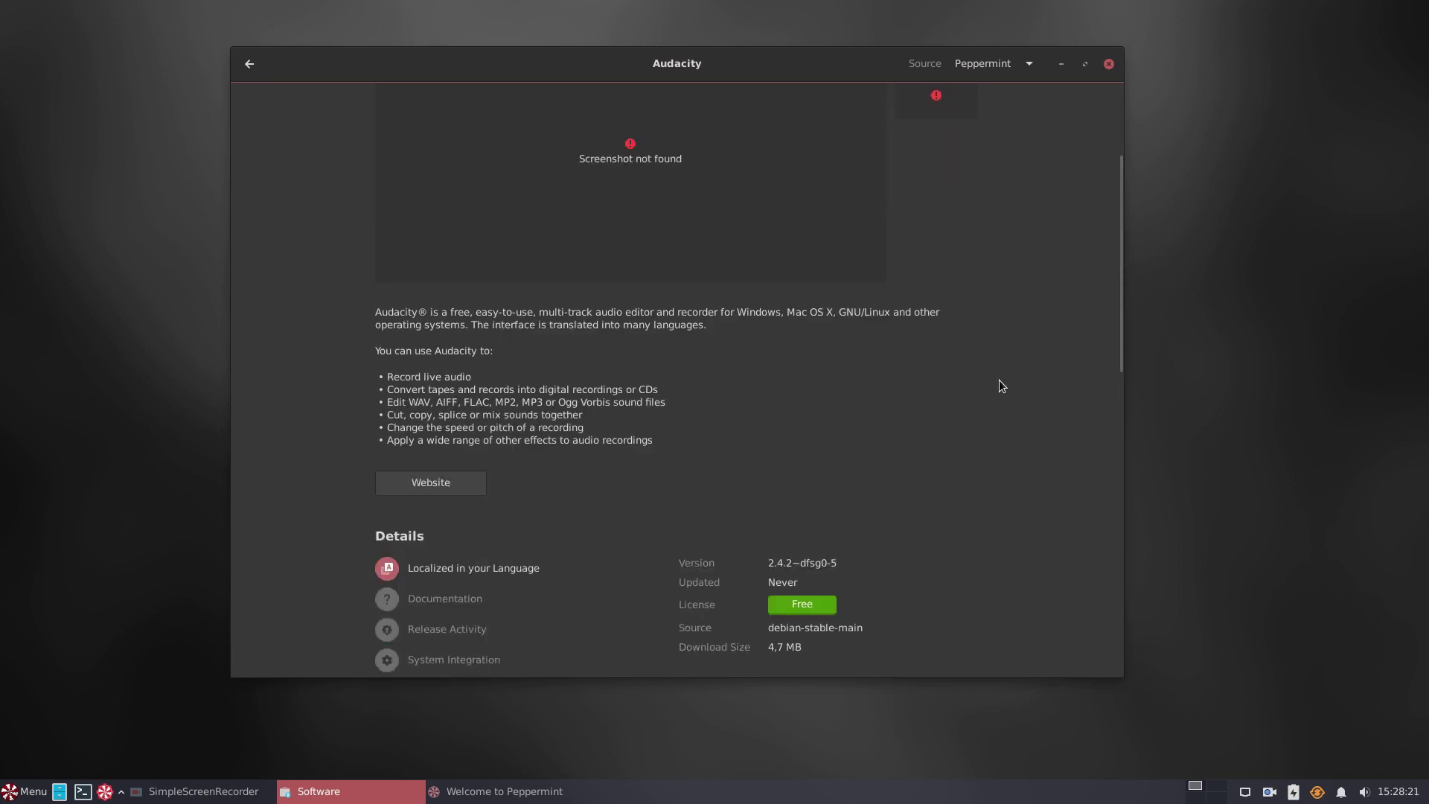
pyautogui.scroll(-1, 998, 380)
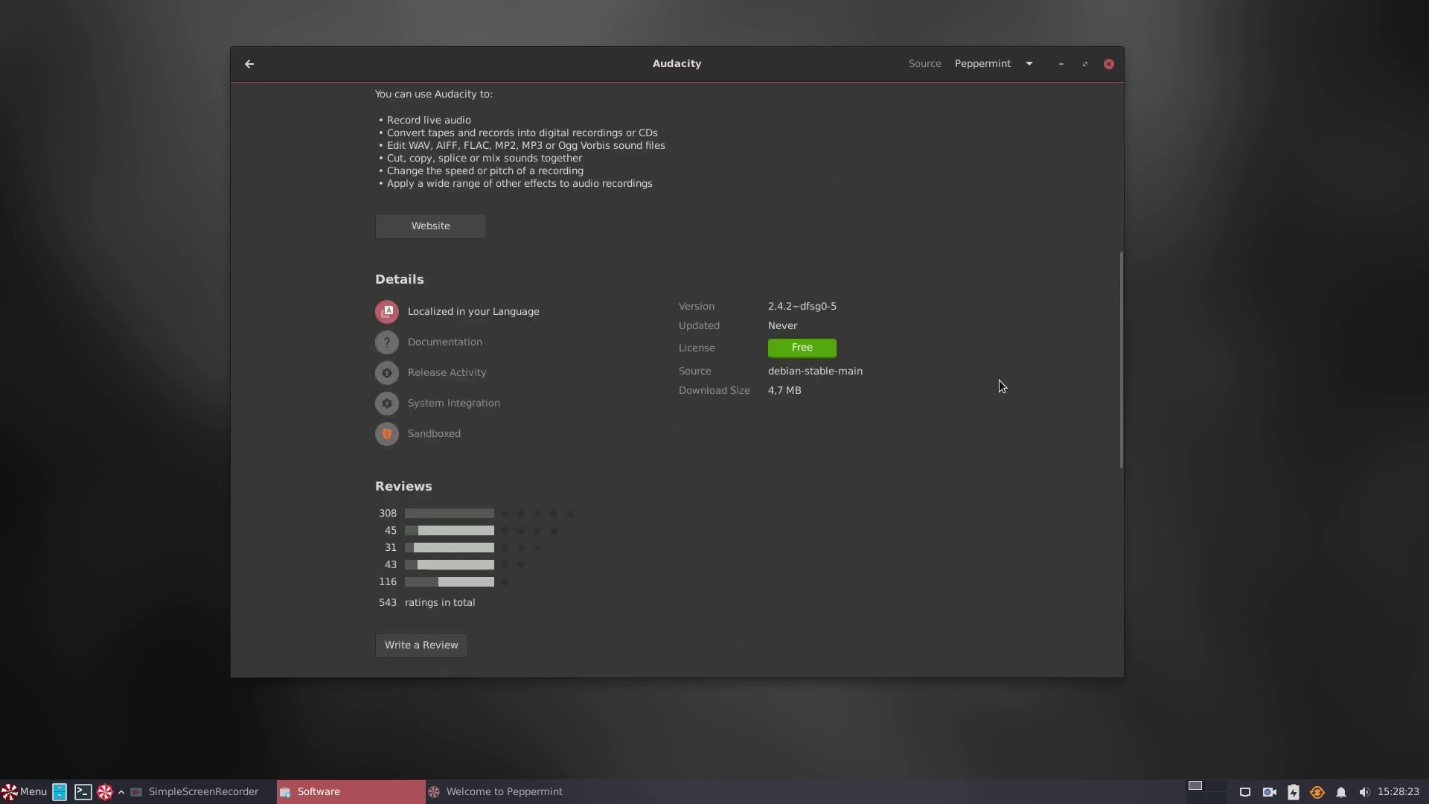
pyautogui.moveTo(768, 370); pyautogui.dragTo(944, 424)
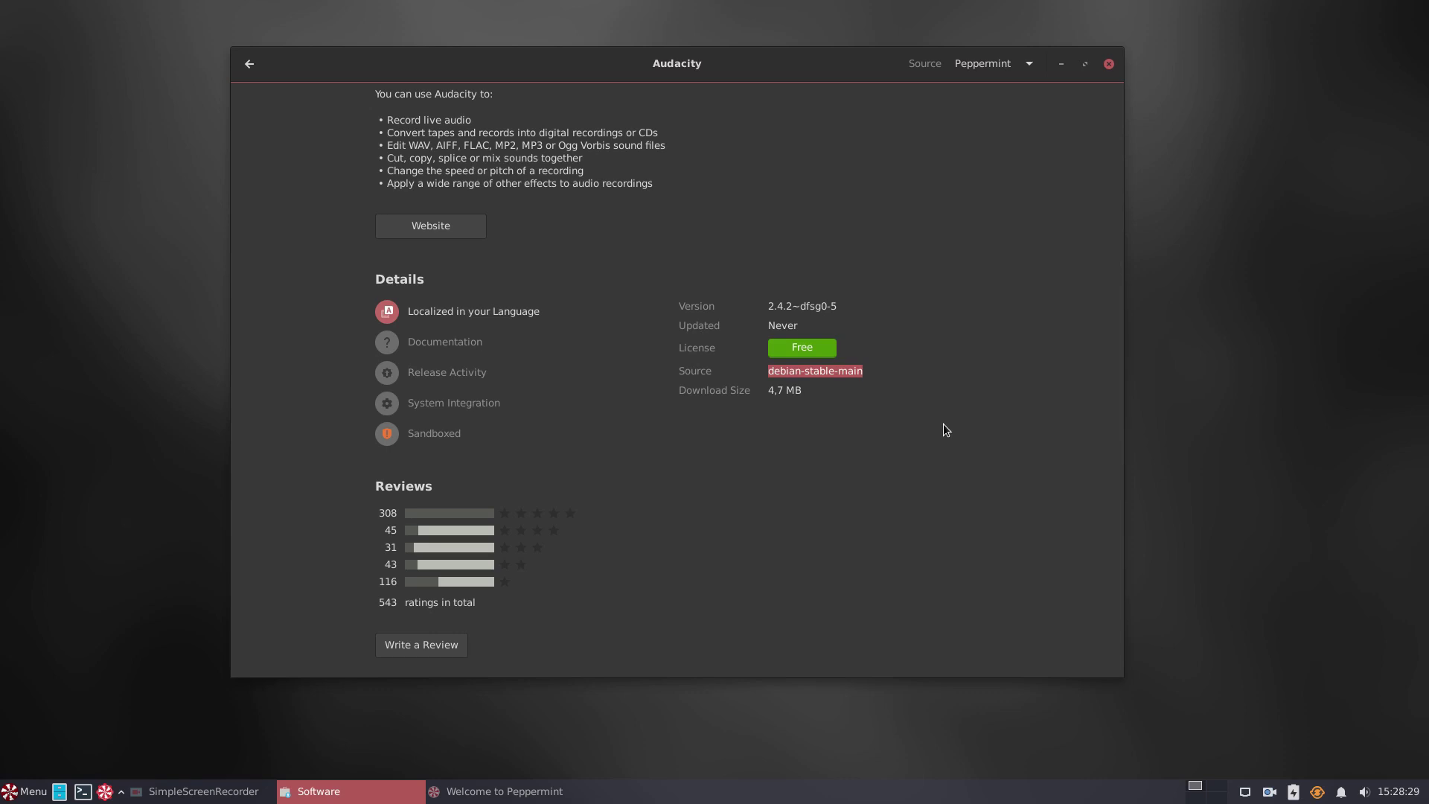
pyautogui.scroll(4, 944, 423)
# Step: Install Audacity, entering the administrator password when asked
pyautogui.click(407, 175)
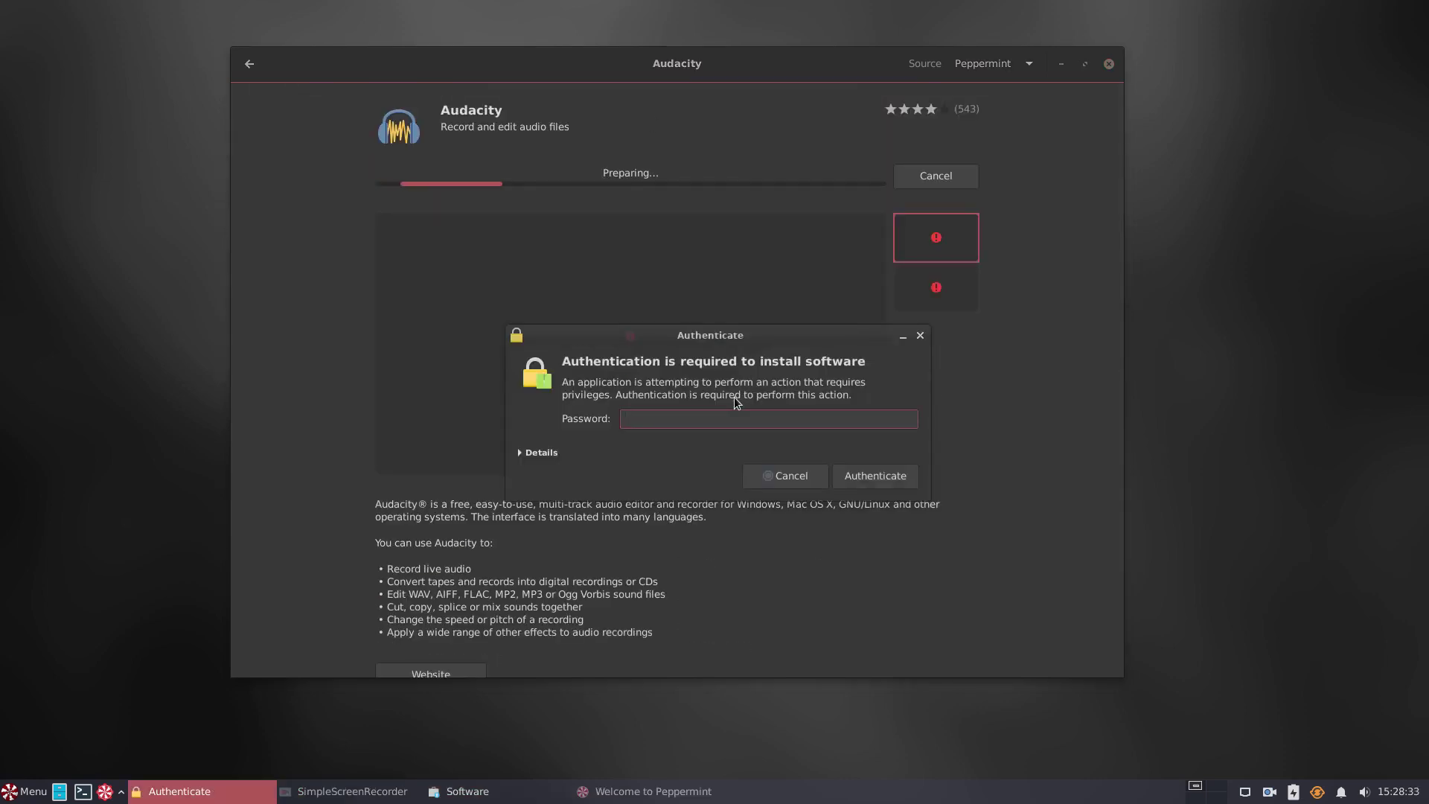
pyautogui.write('********')
pyautogui.press('Return')
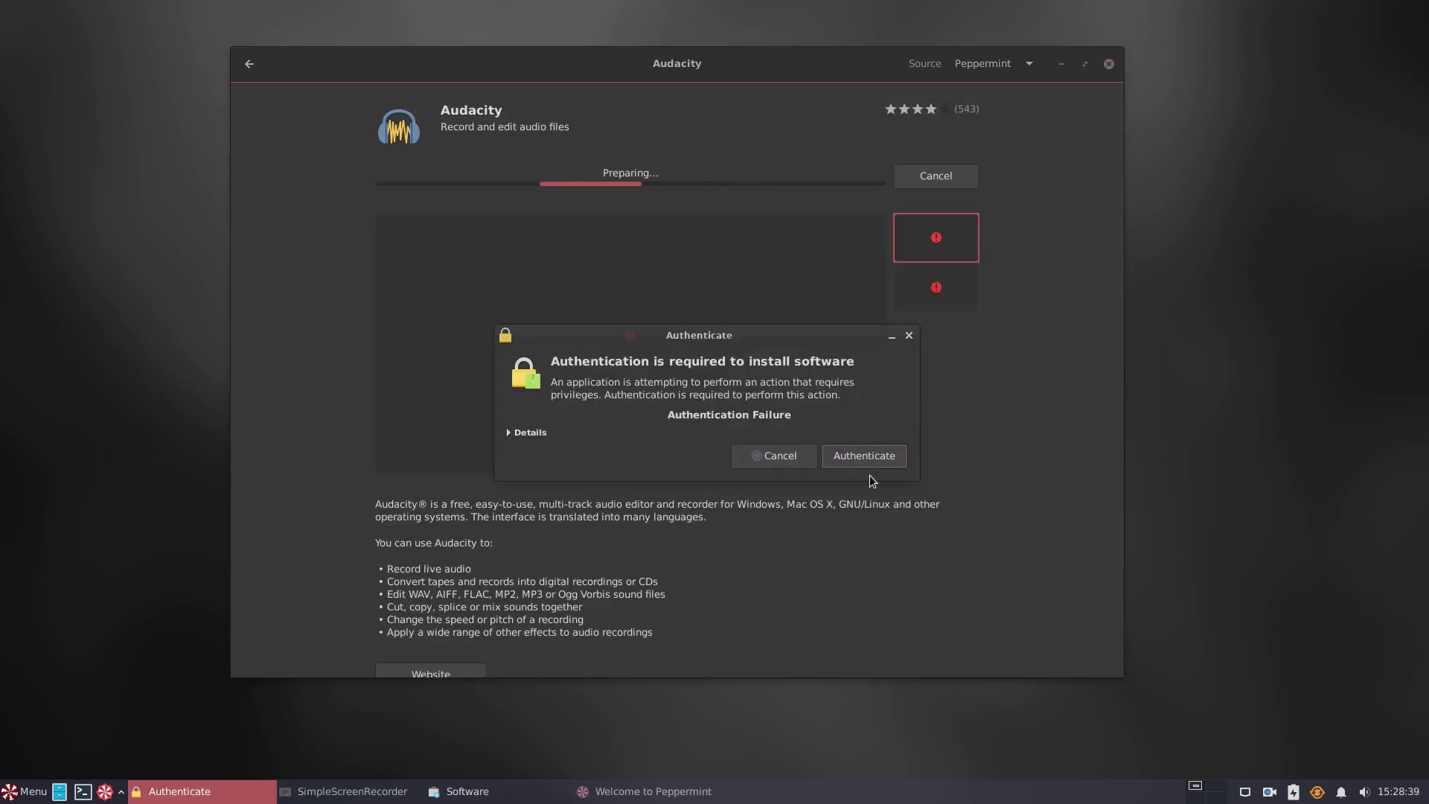
pyautogui.write('********')
pyautogui.press('Return')
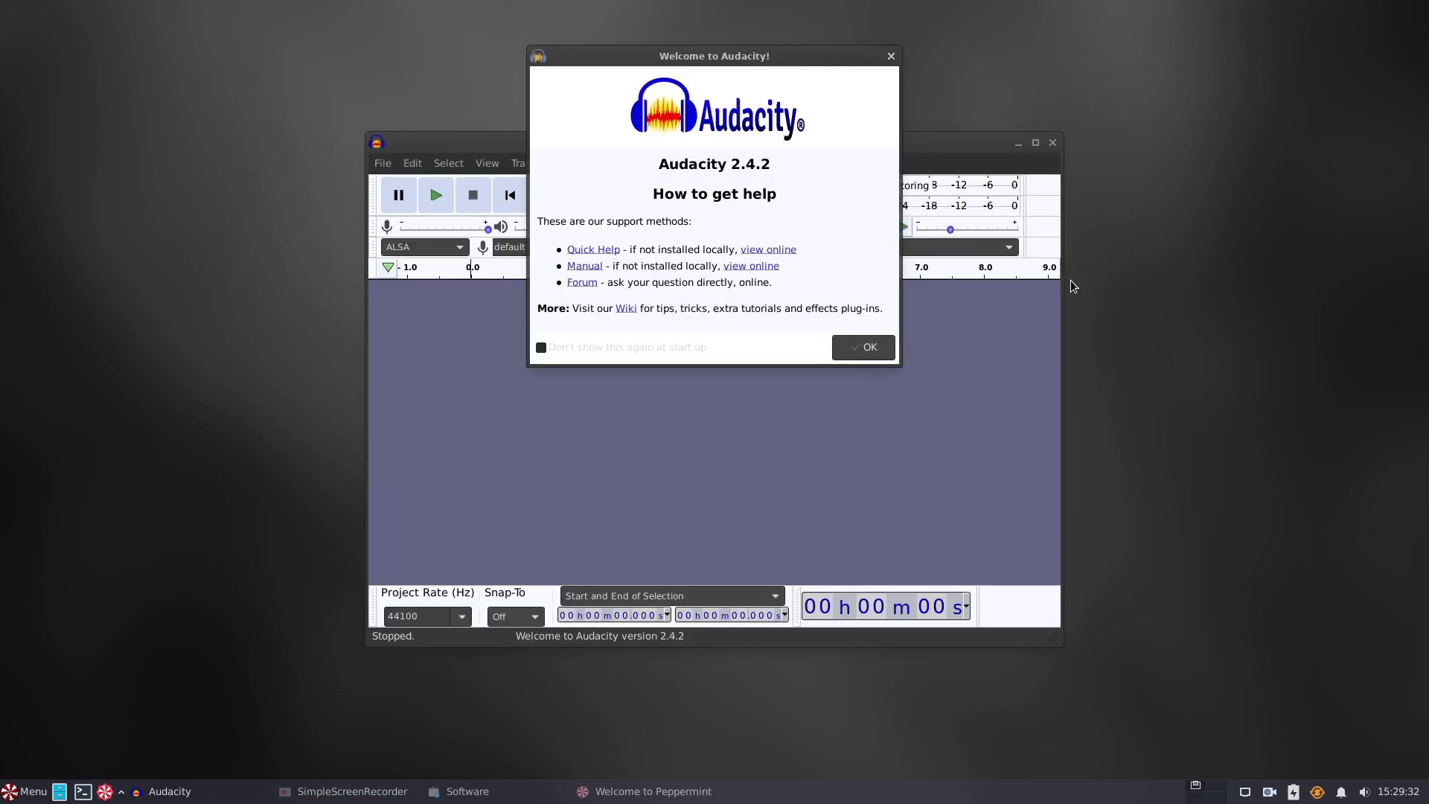
# Step: Dismiss Audacity's welcome help dialog and minimise then restore its window
pyautogui.click(861, 347)
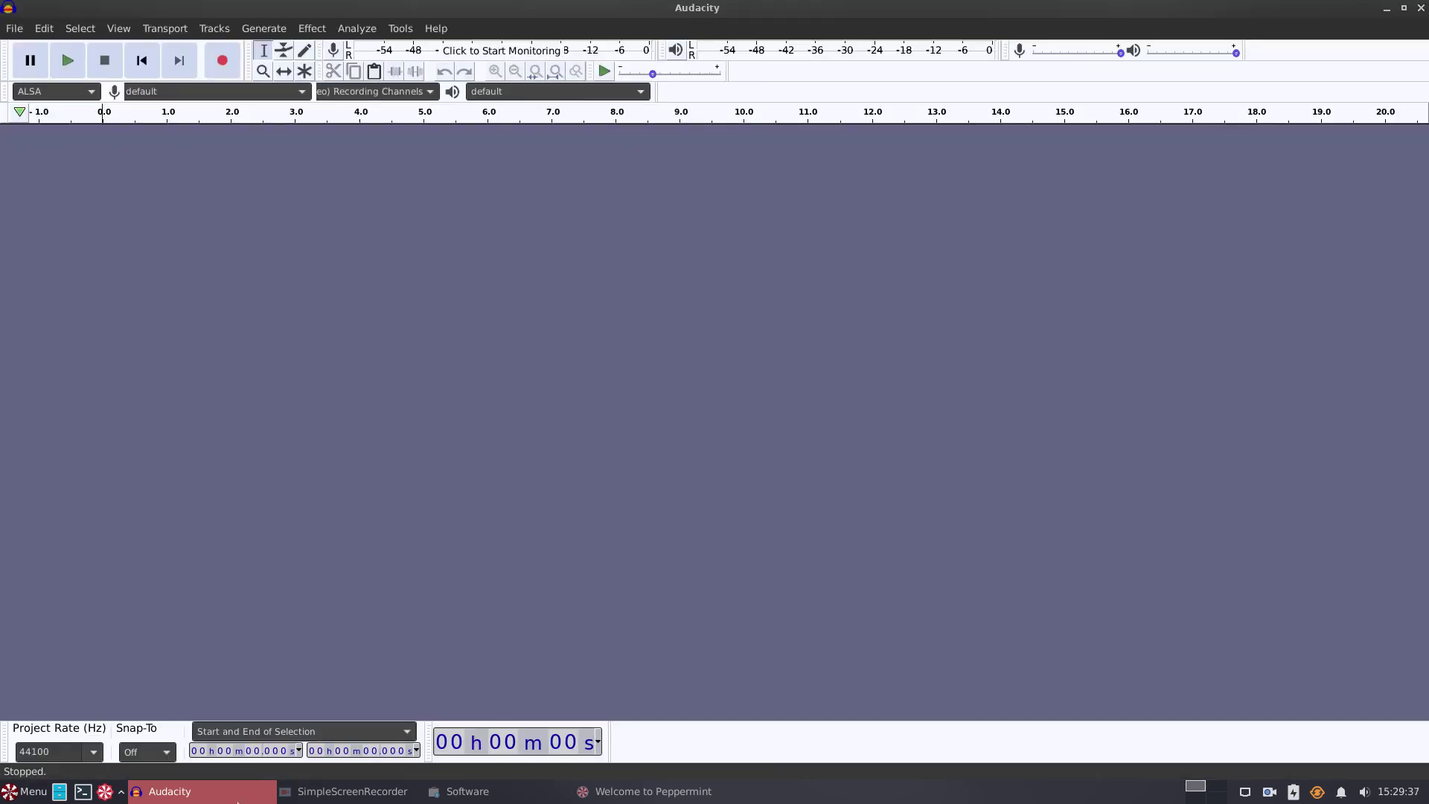
pyautogui.click(210, 792)
pyautogui.click(211, 791)
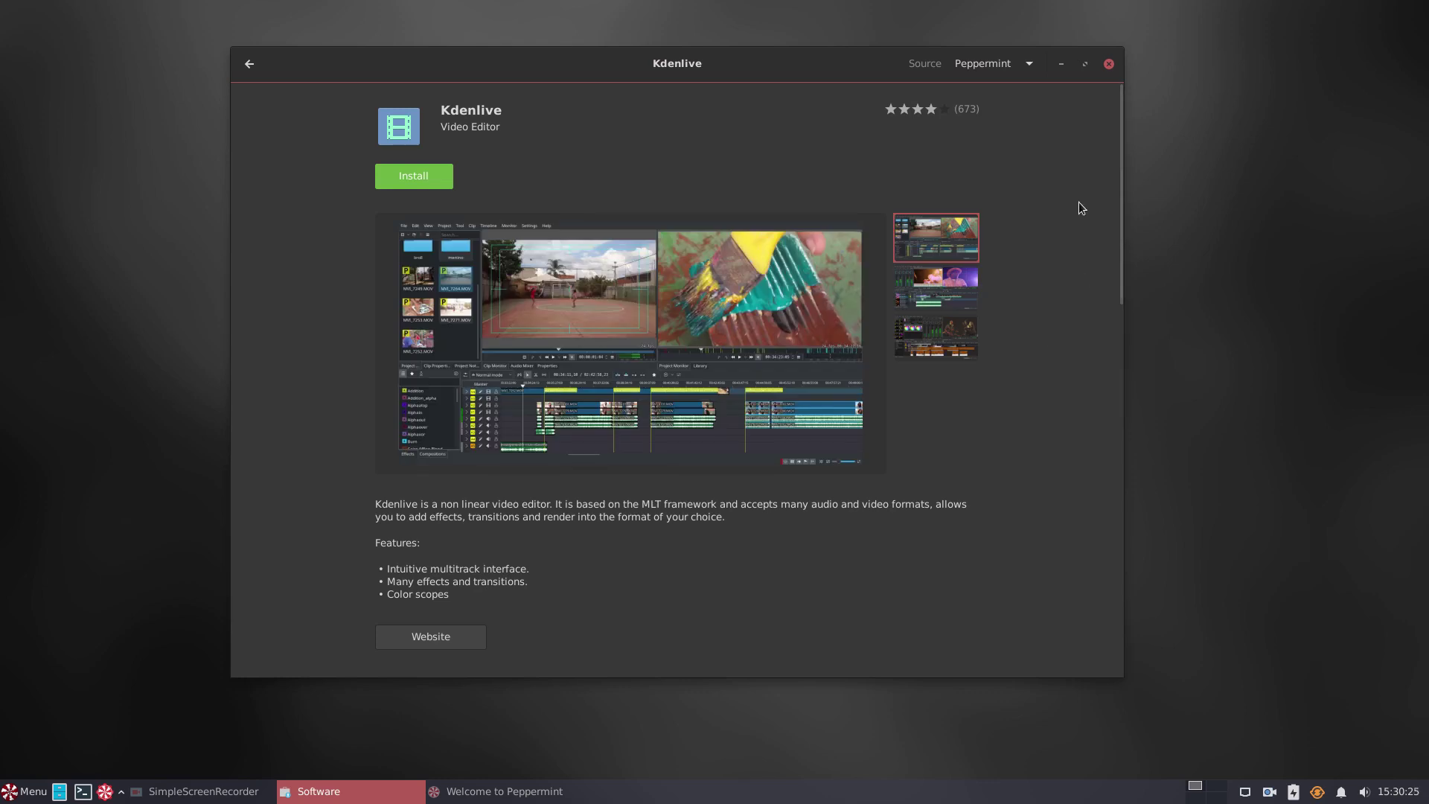
# Step: Review Kdenlive's package sources and details, then install LibreOffice Writer
pyautogui.click(1033, 64)
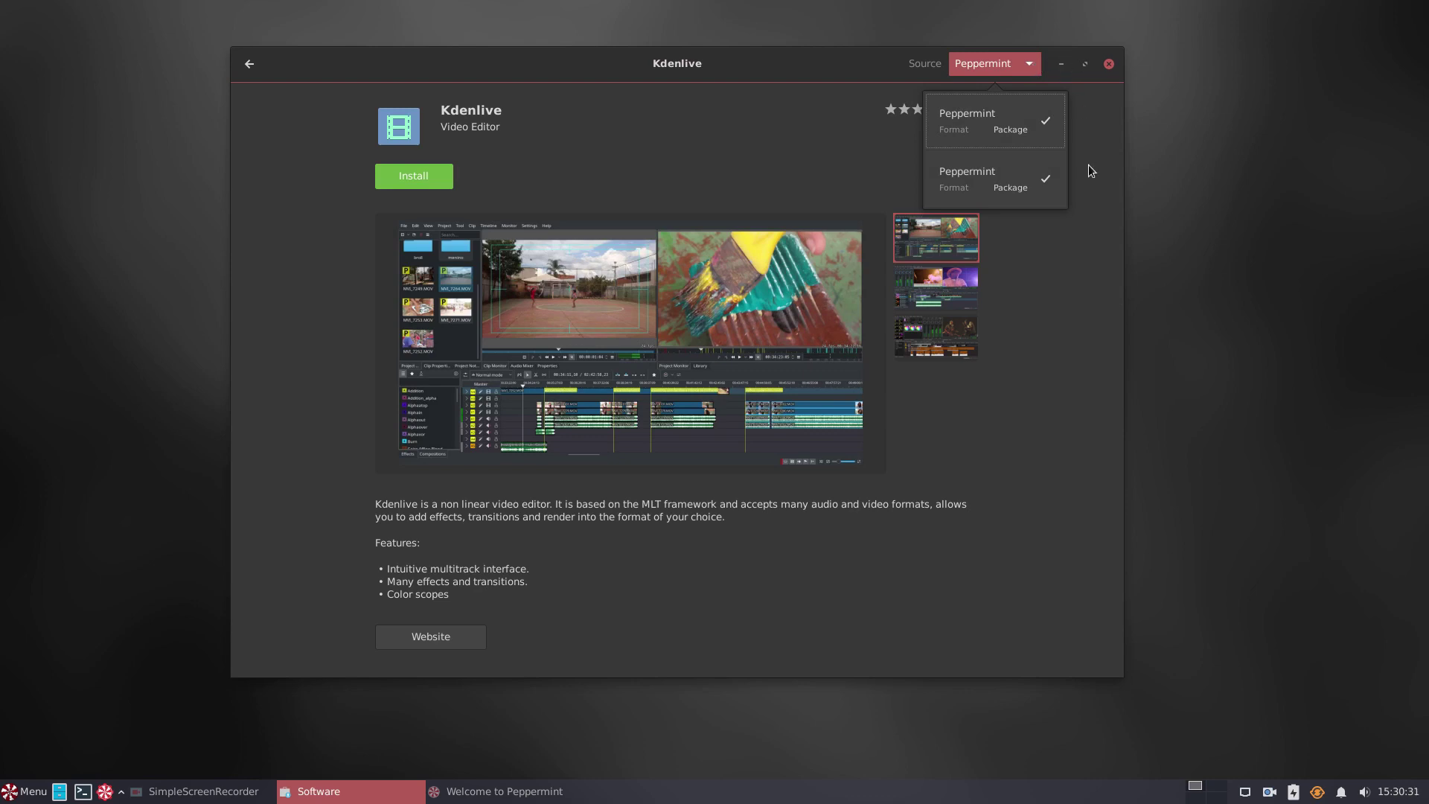
pyautogui.click(1059, 363)
pyautogui.scroll(-5, 1008, 355)
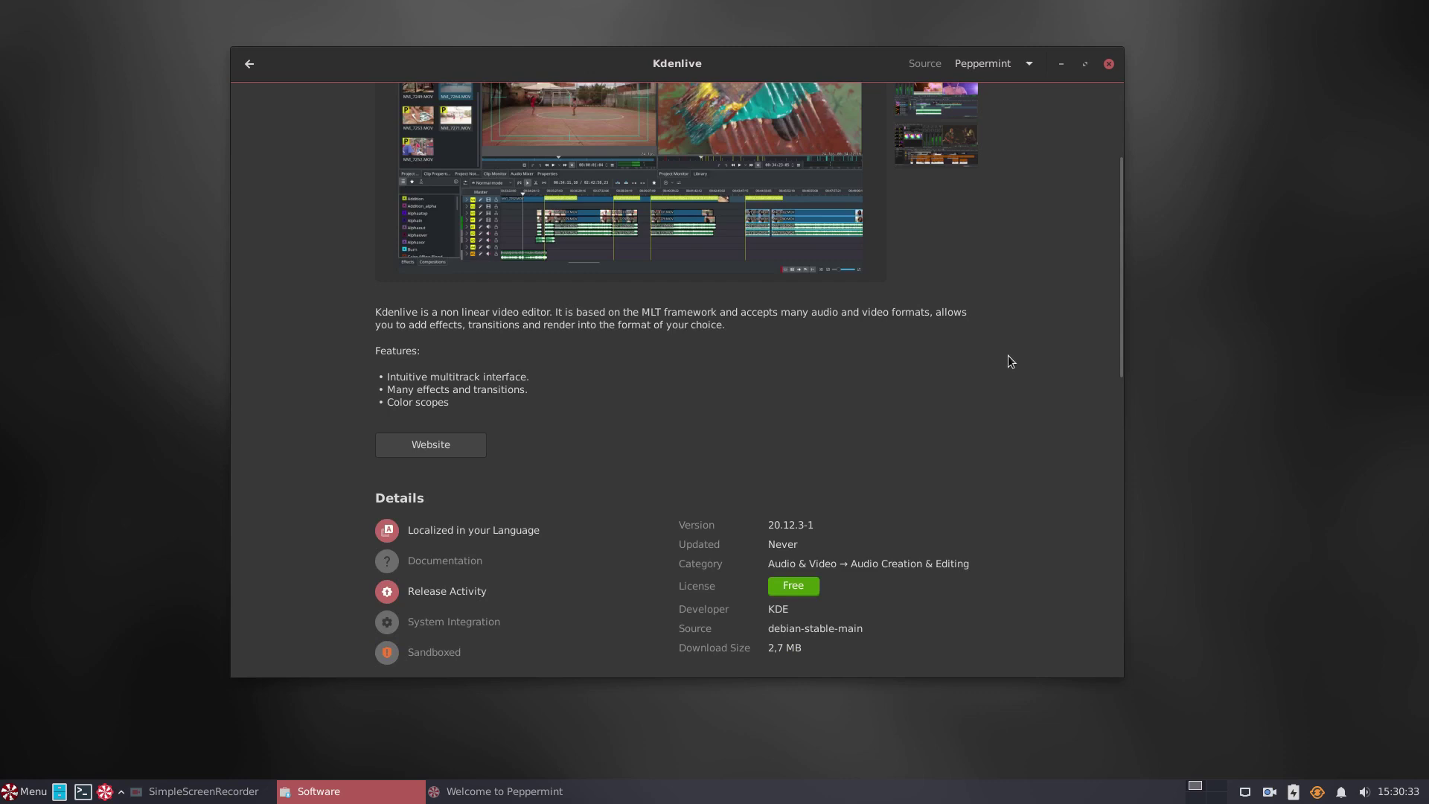
pyautogui.scroll(-7, 1008, 356)
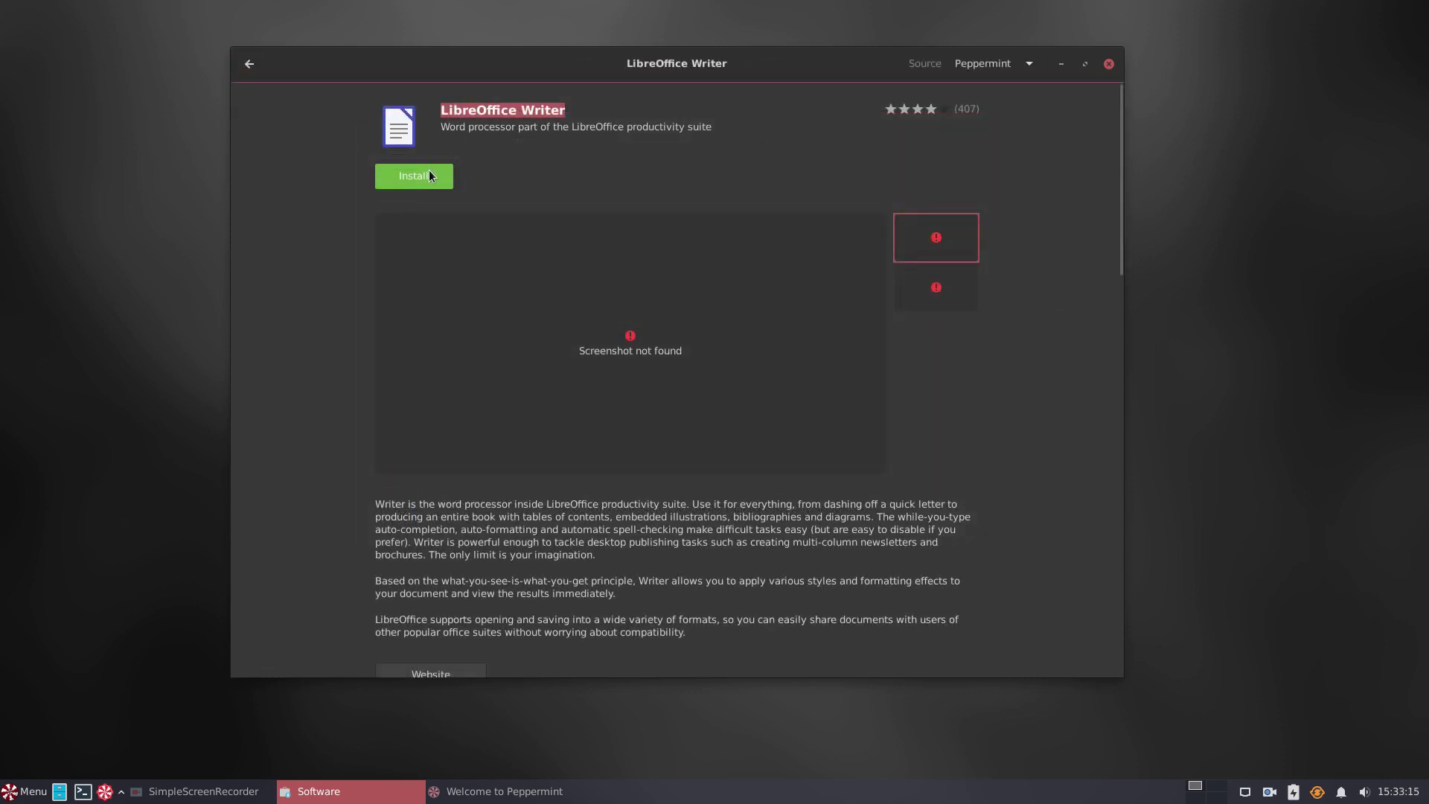
pyautogui.click(435, 178)
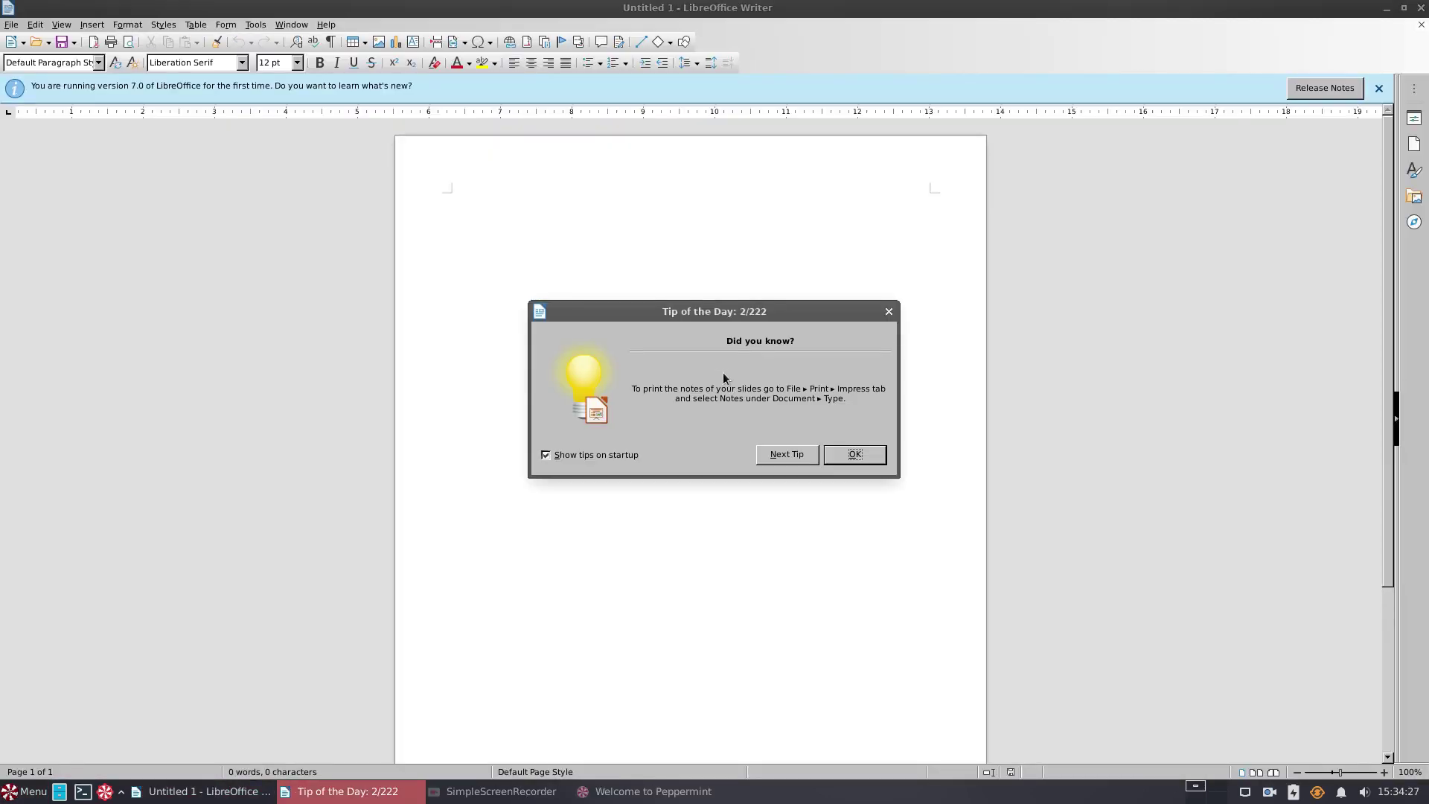
# Step: Dismiss the Tip of the Day and notice bar, then show About LibreOffice version 7.0.4.2
pyautogui.click(864, 457)
pyautogui.click(1378, 88)
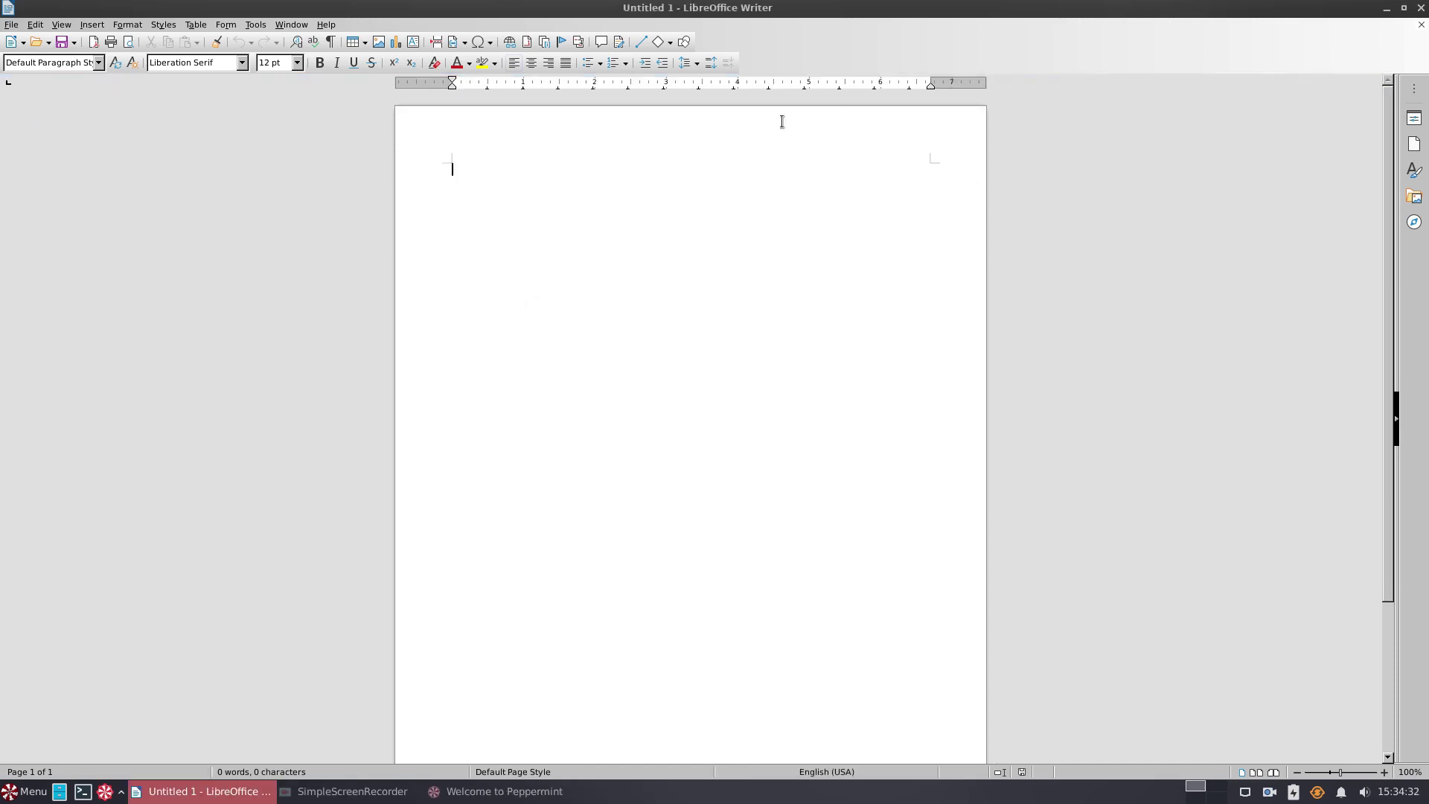
pyautogui.click(329, 24)
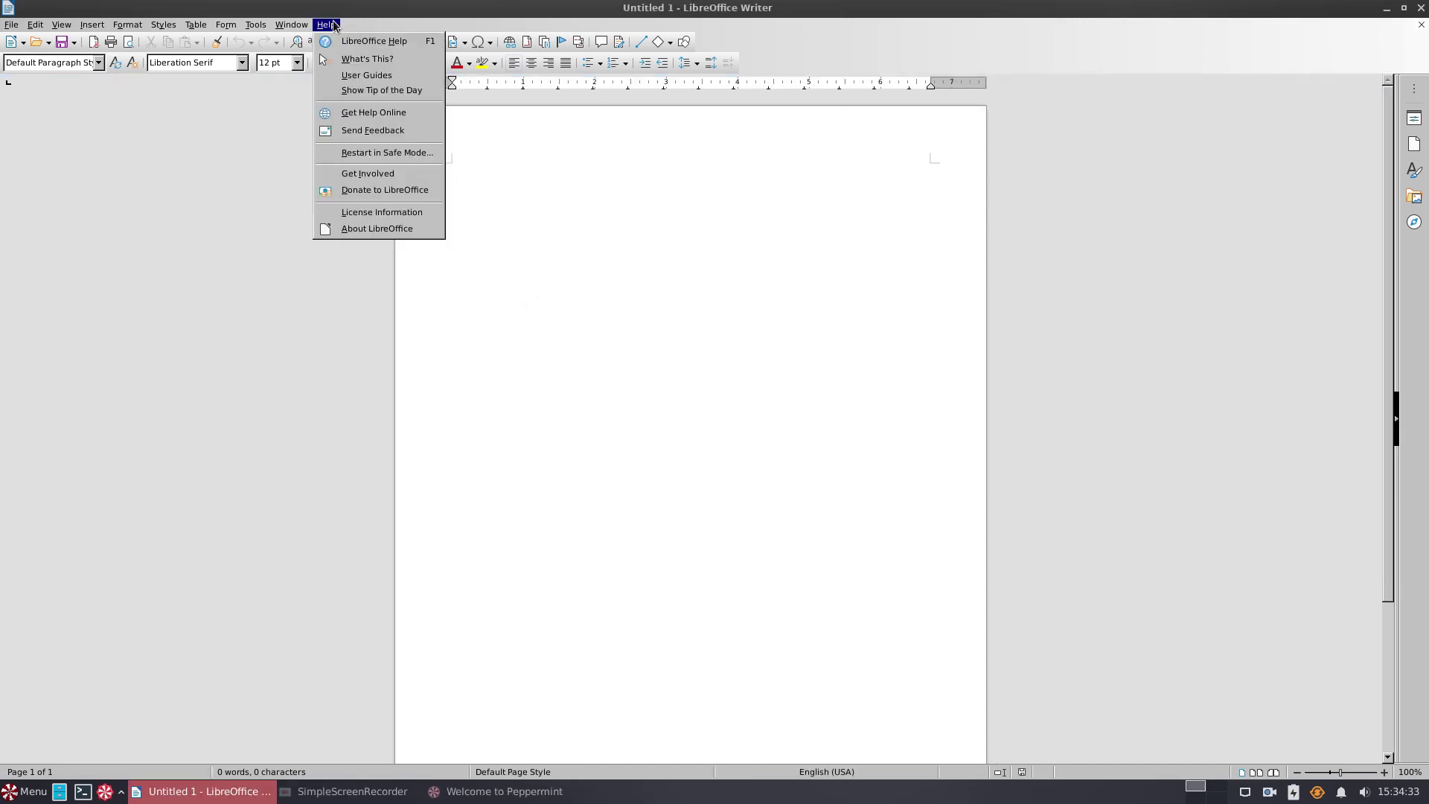
pyautogui.click(379, 228)
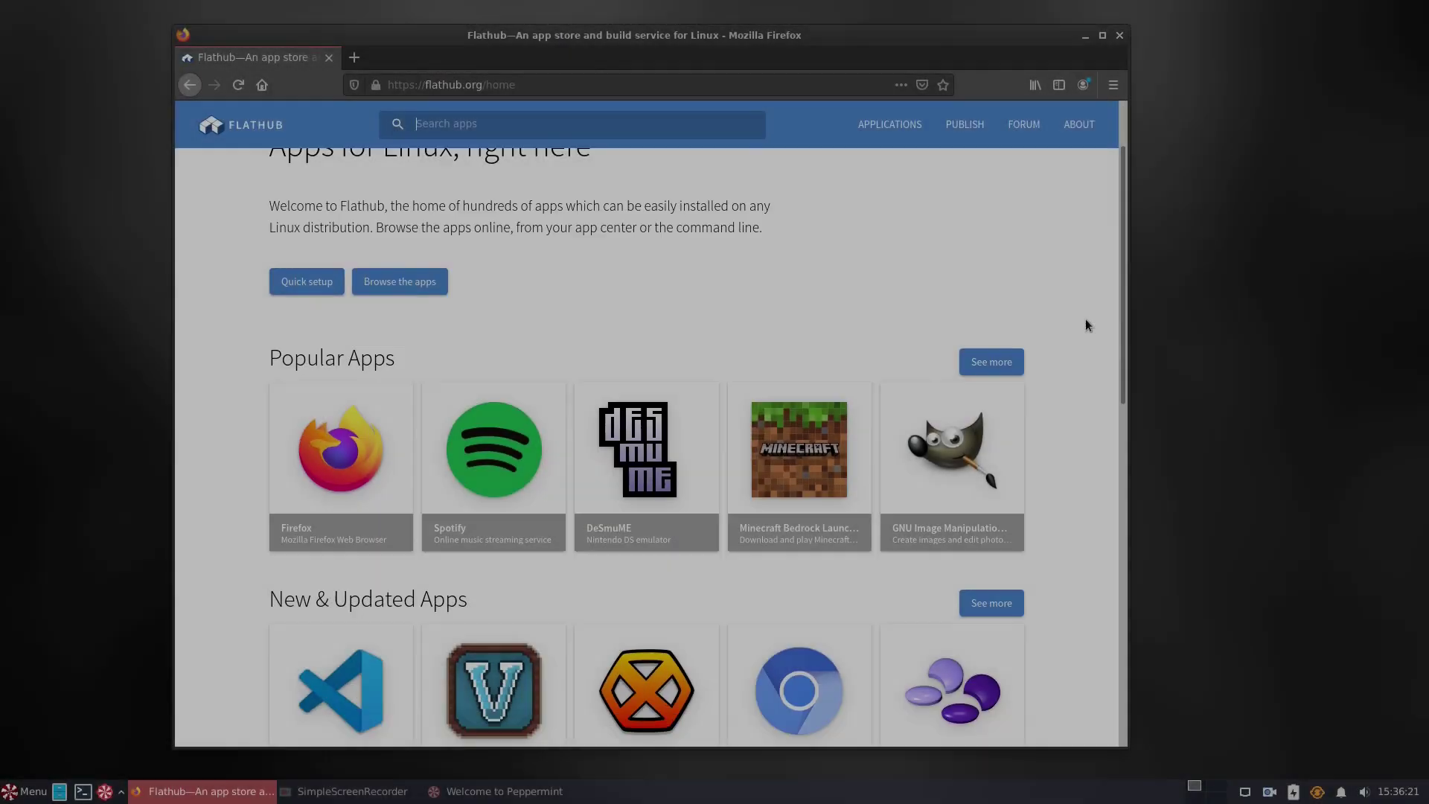
# Step: Browse Flathub and open the Chromium Web Browser app page
pyautogui.scroll(-5, 1085, 321)
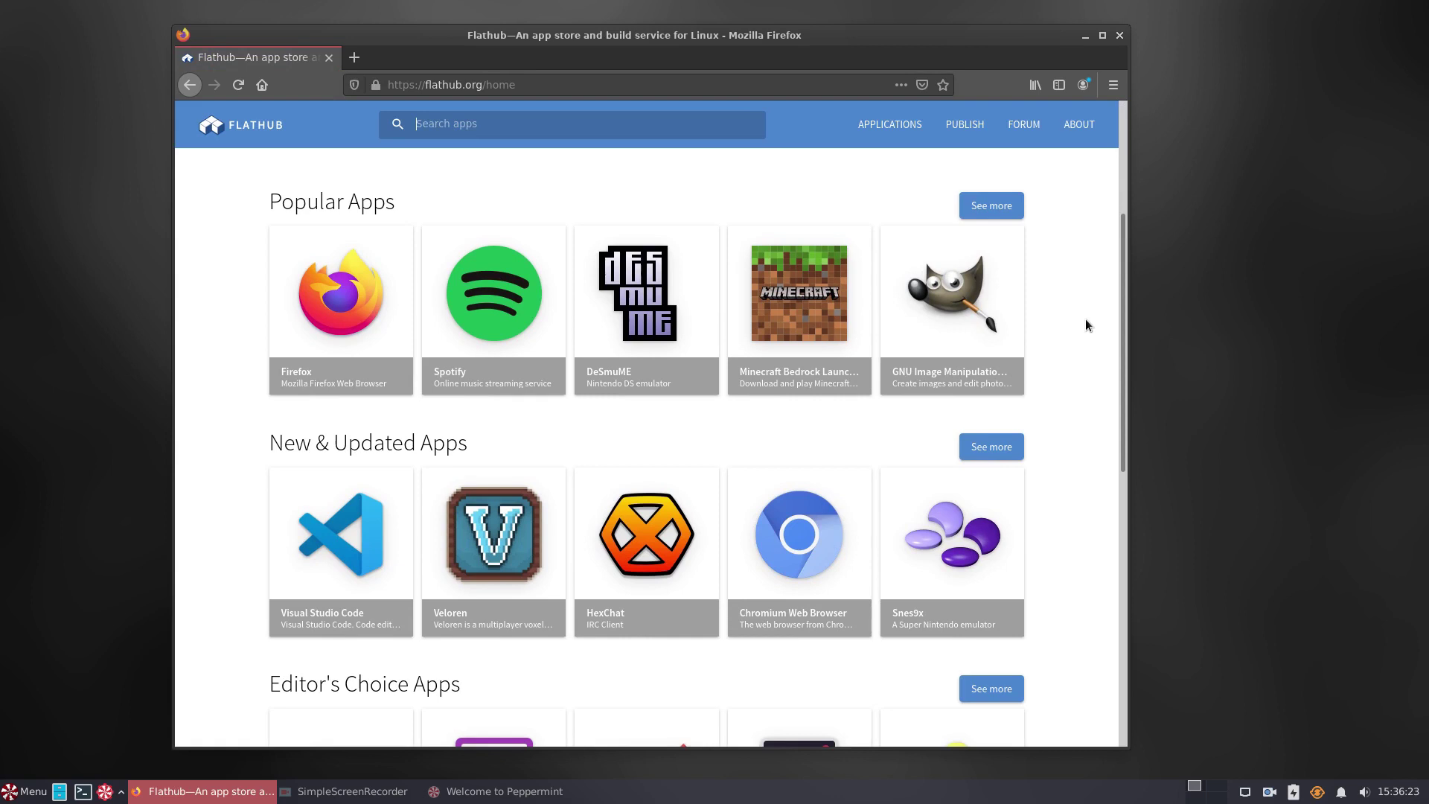
pyautogui.scroll(-6, 1086, 319)
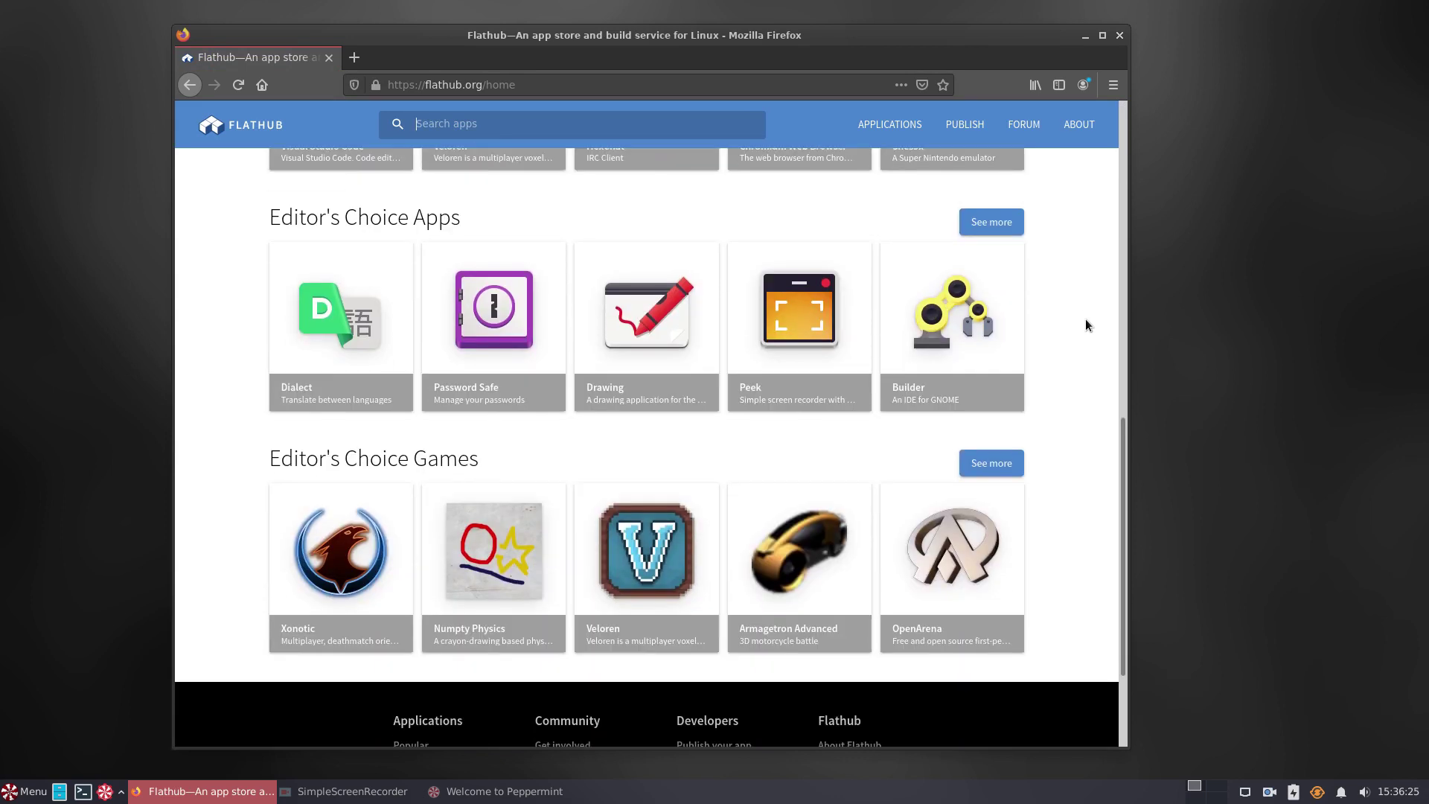
pyautogui.scroll(7, 1088, 372)
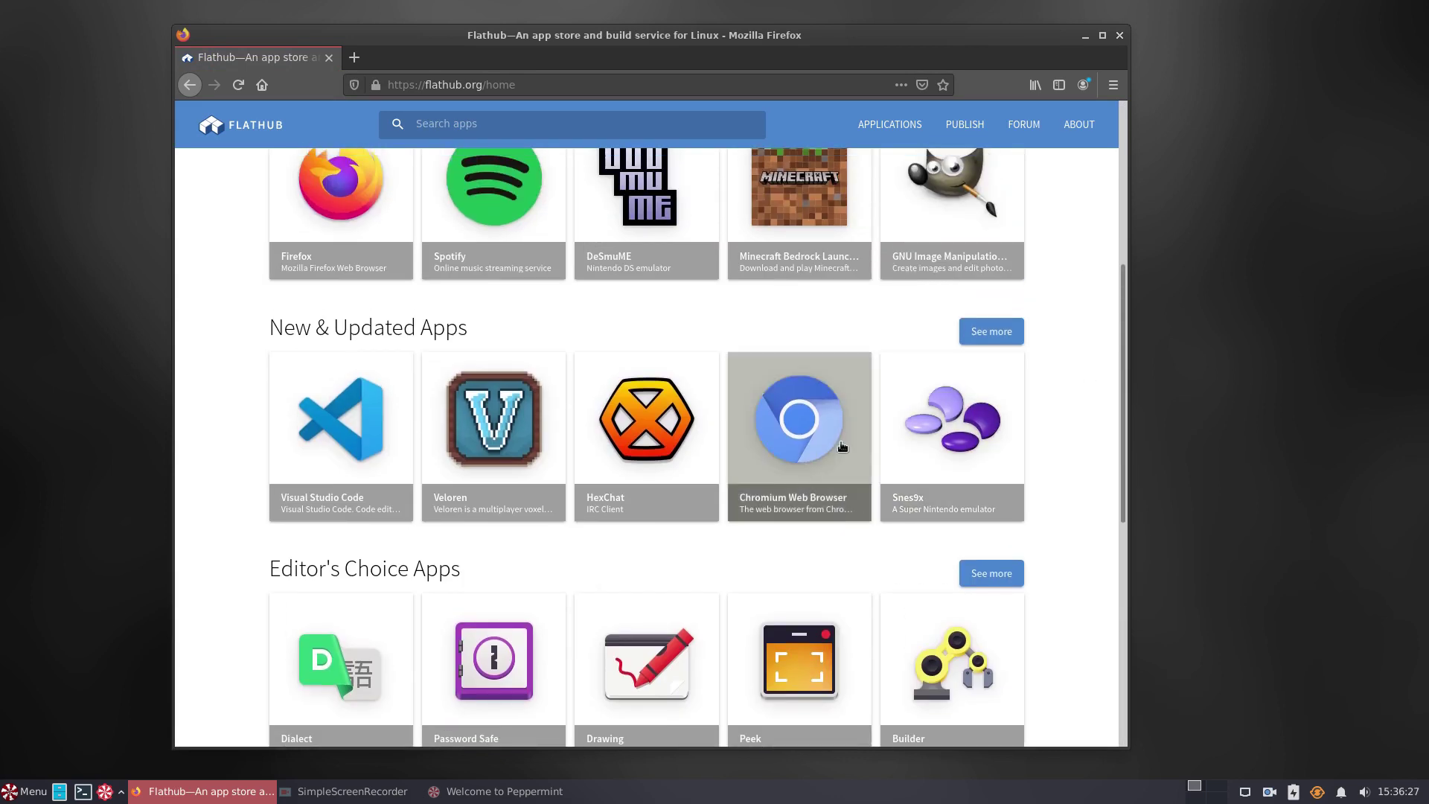
pyautogui.click(795, 422)
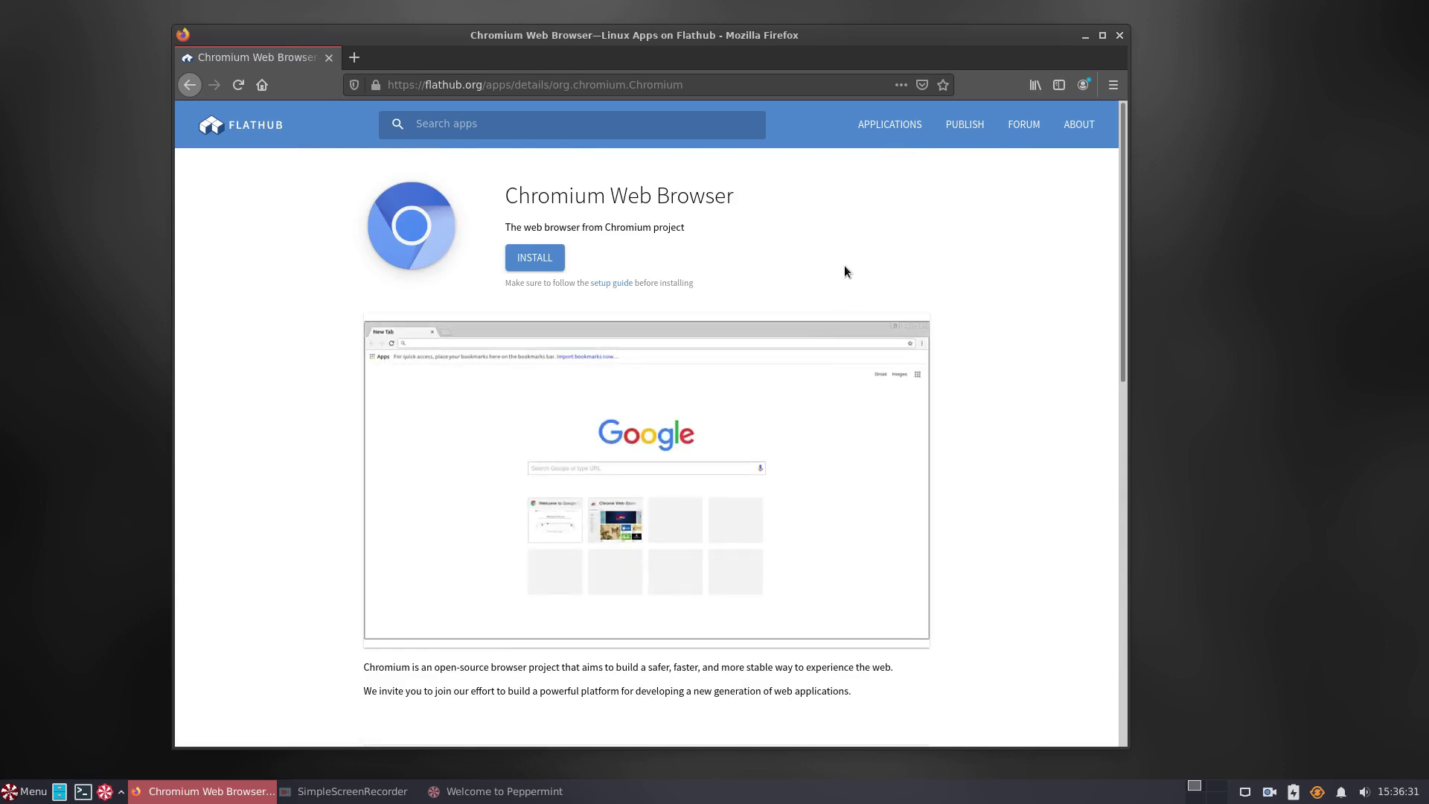
# Step: Install Chromium by opening its flatpakref in Software Install, then reposition the Software window
pyautogui.click(534, 257)
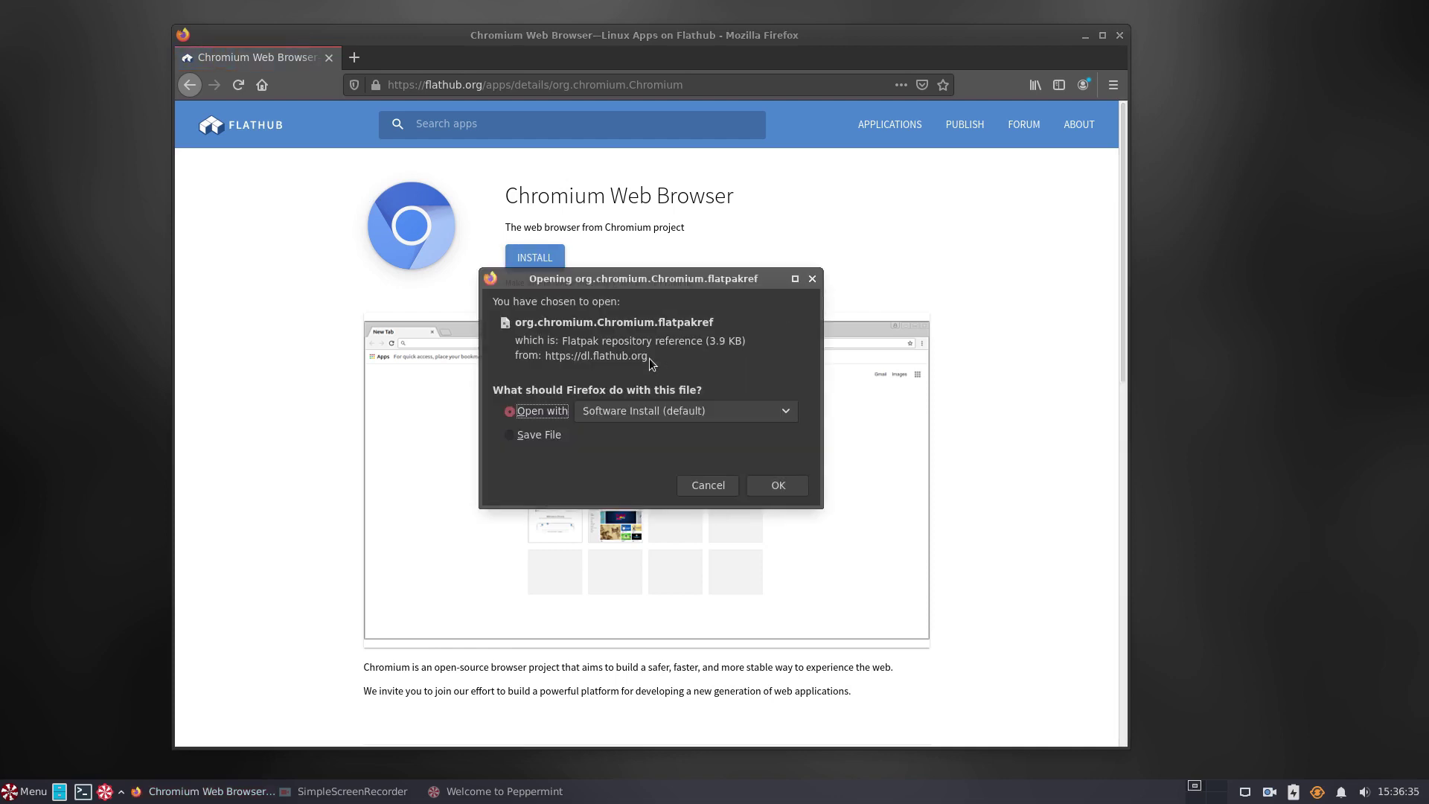
pyautogui.click(779, 487)
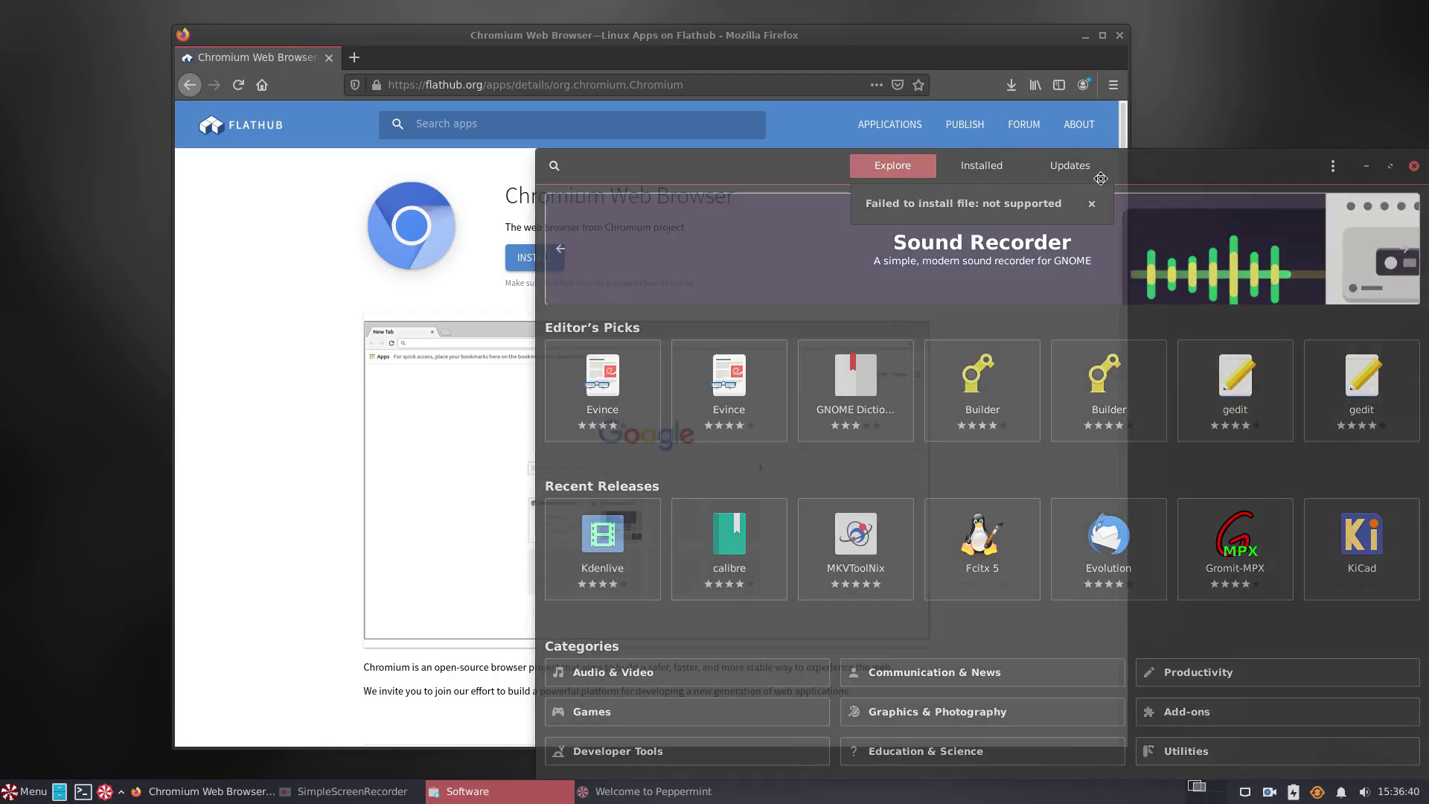
pyautogui.moveTo(1374, 37); pyautogui.dragTo(1000, 0)
pyautogui.moveTo(903, 58); pyautogui.dragTo(903, 58)
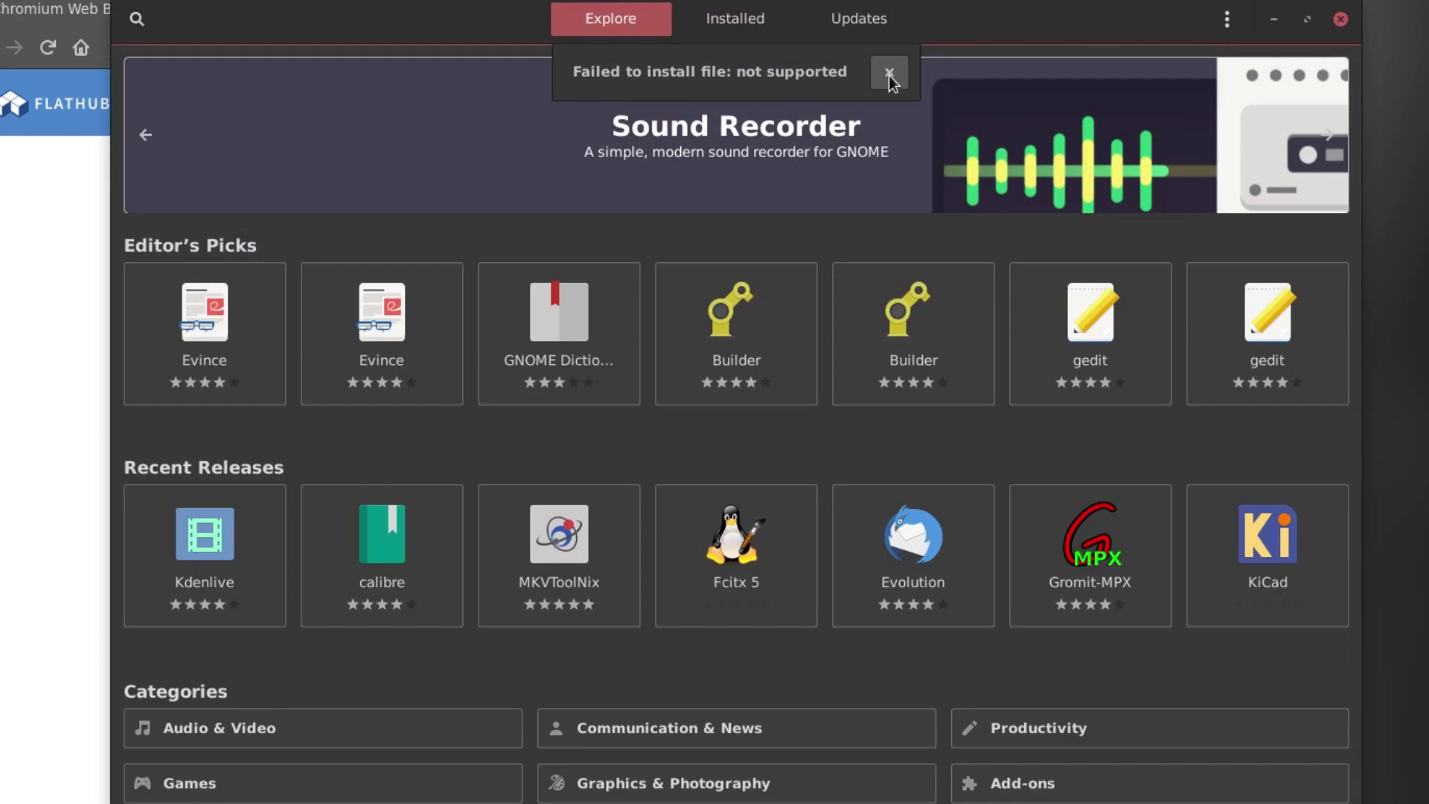
# Step: Dismiss the install failure notice and open flatpak.org's Get set up guide
pyautogui.click(890, 78)
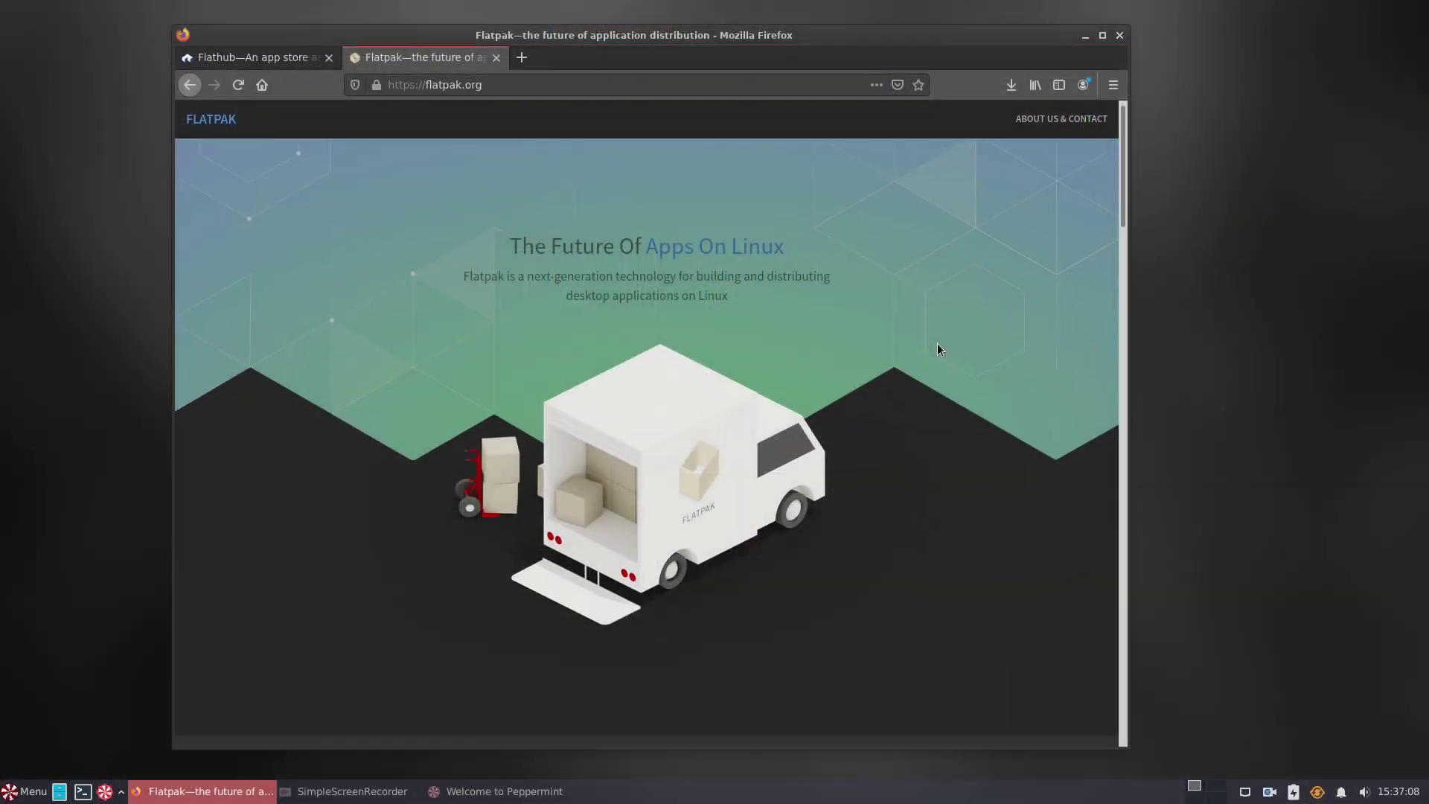
pyautogui.scroll(-3, 940, 349)
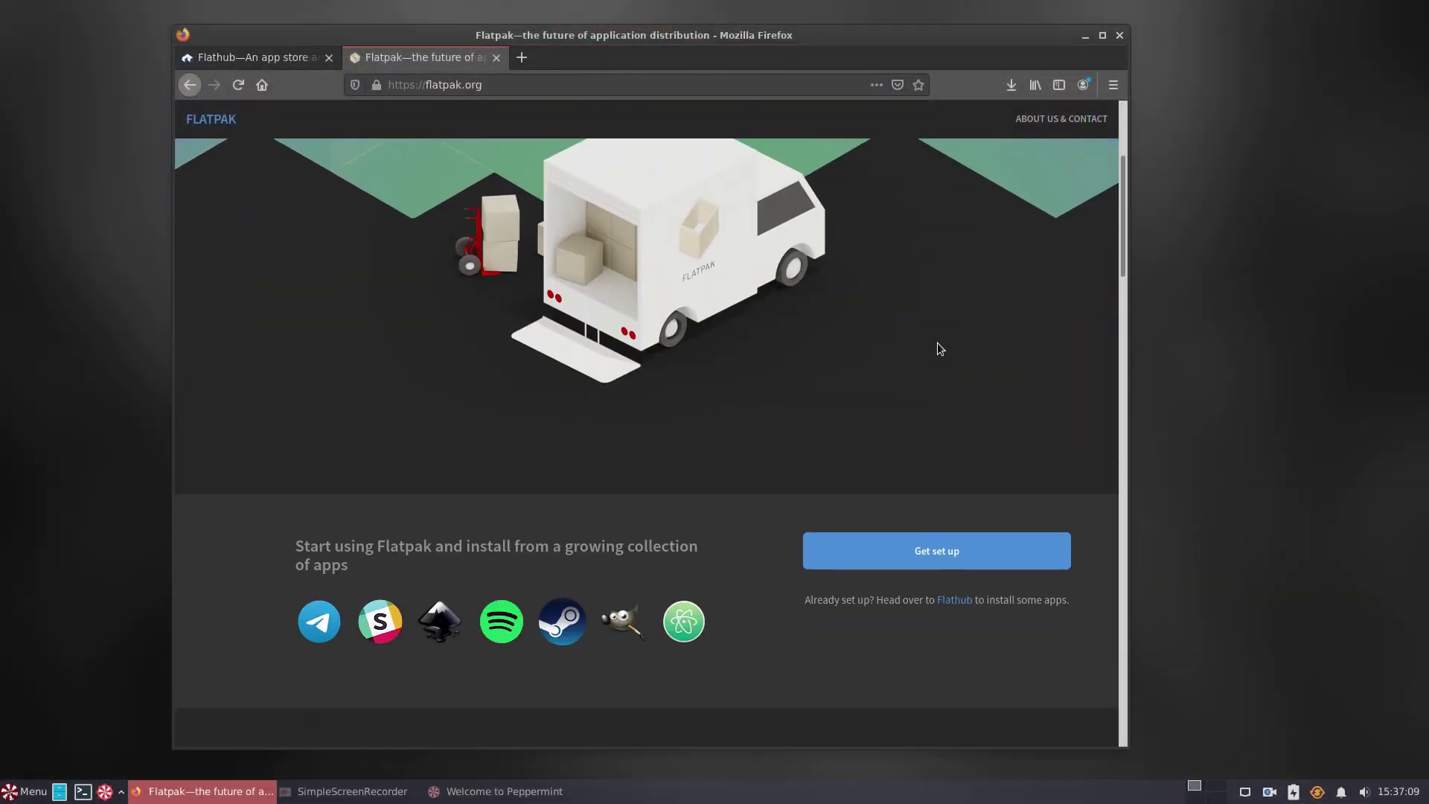
pyautogui.scroll(-3, 939, 348)
pyautogui.scroll(-2, 879, 202)
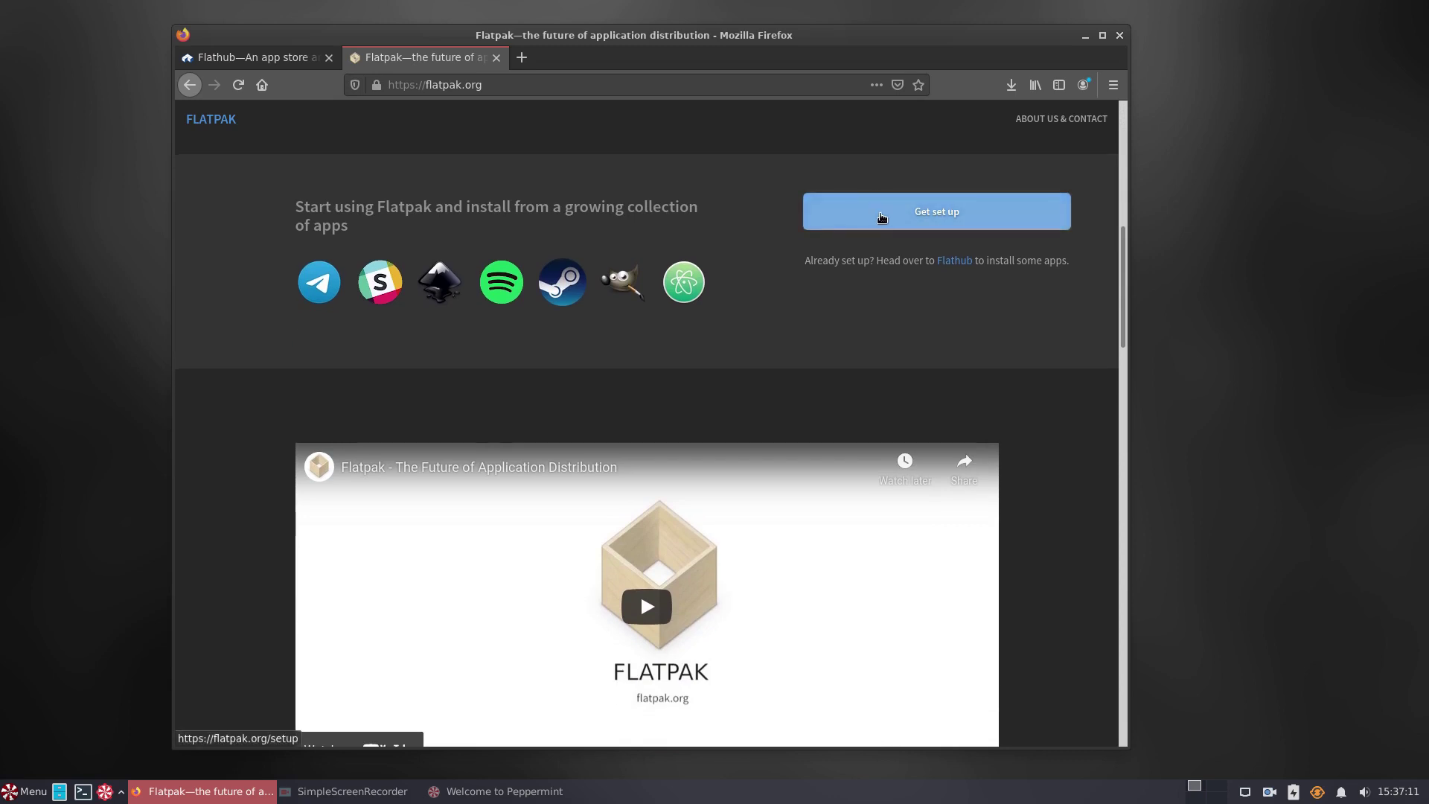
pyautogui.click(882, 217)
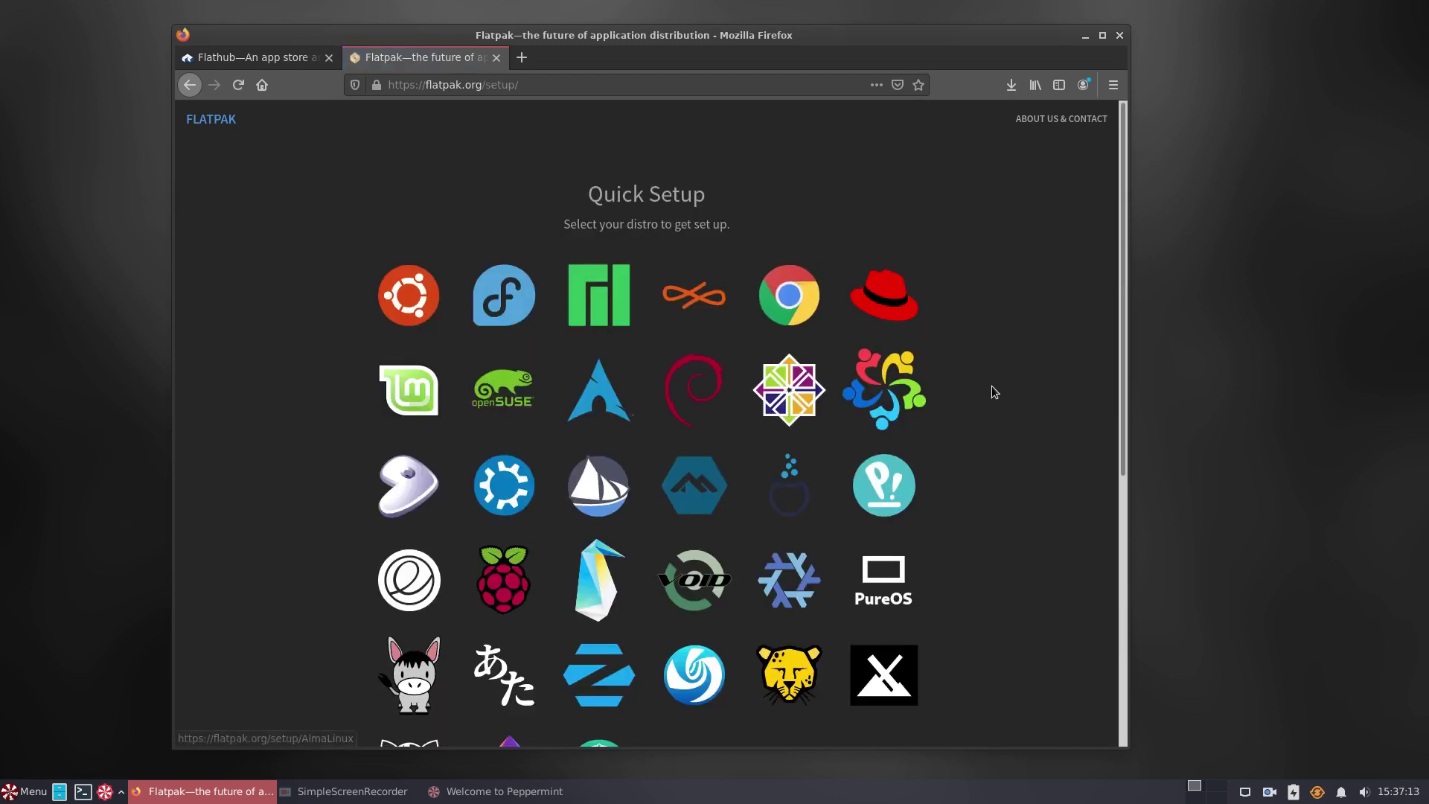
# Step: Choose Debian and read through its Quick Setup instructions
pyautogui.scroll(-2, 995, 392)
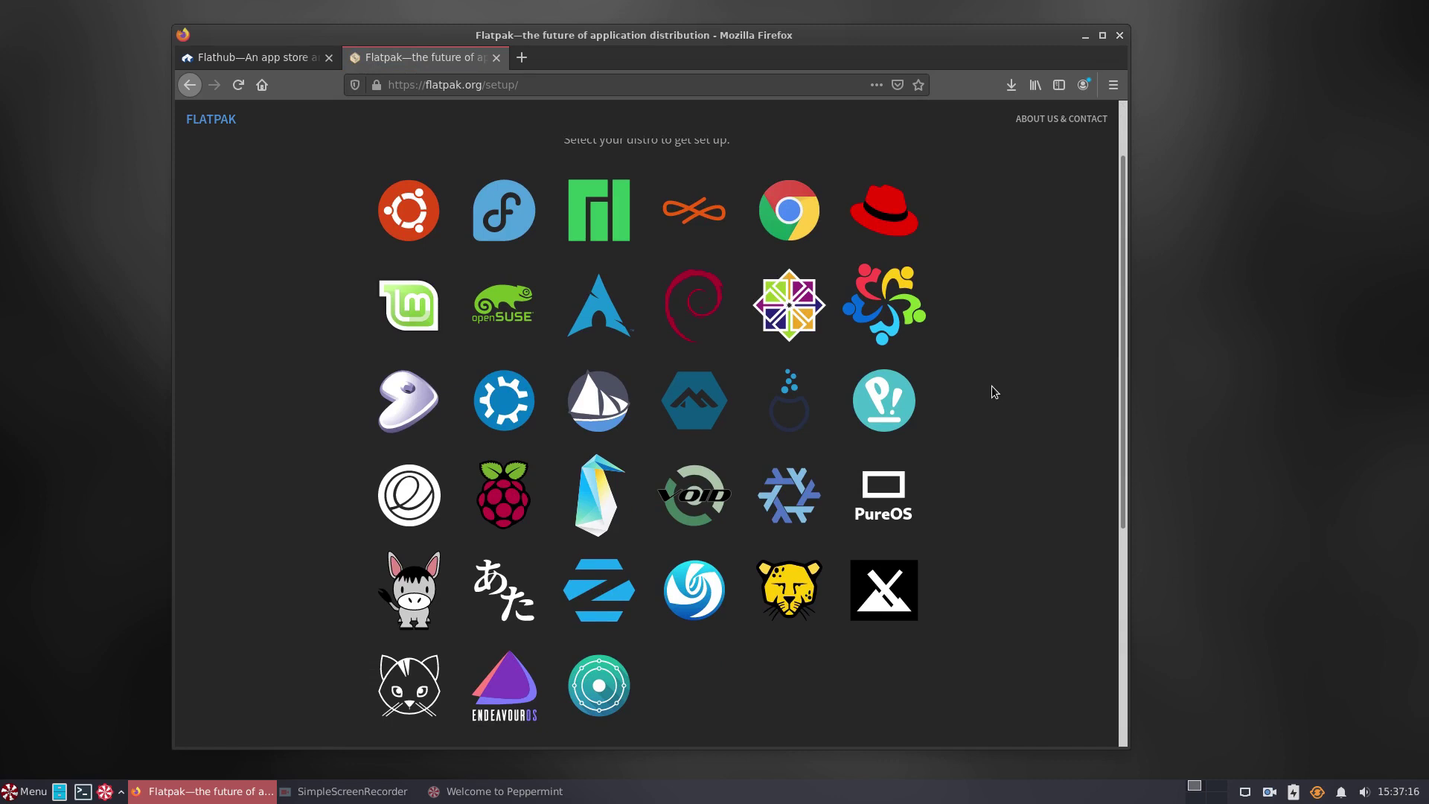
pyautogui.click(691, 301)
pyautogui.scroll(-3, 988, 298)
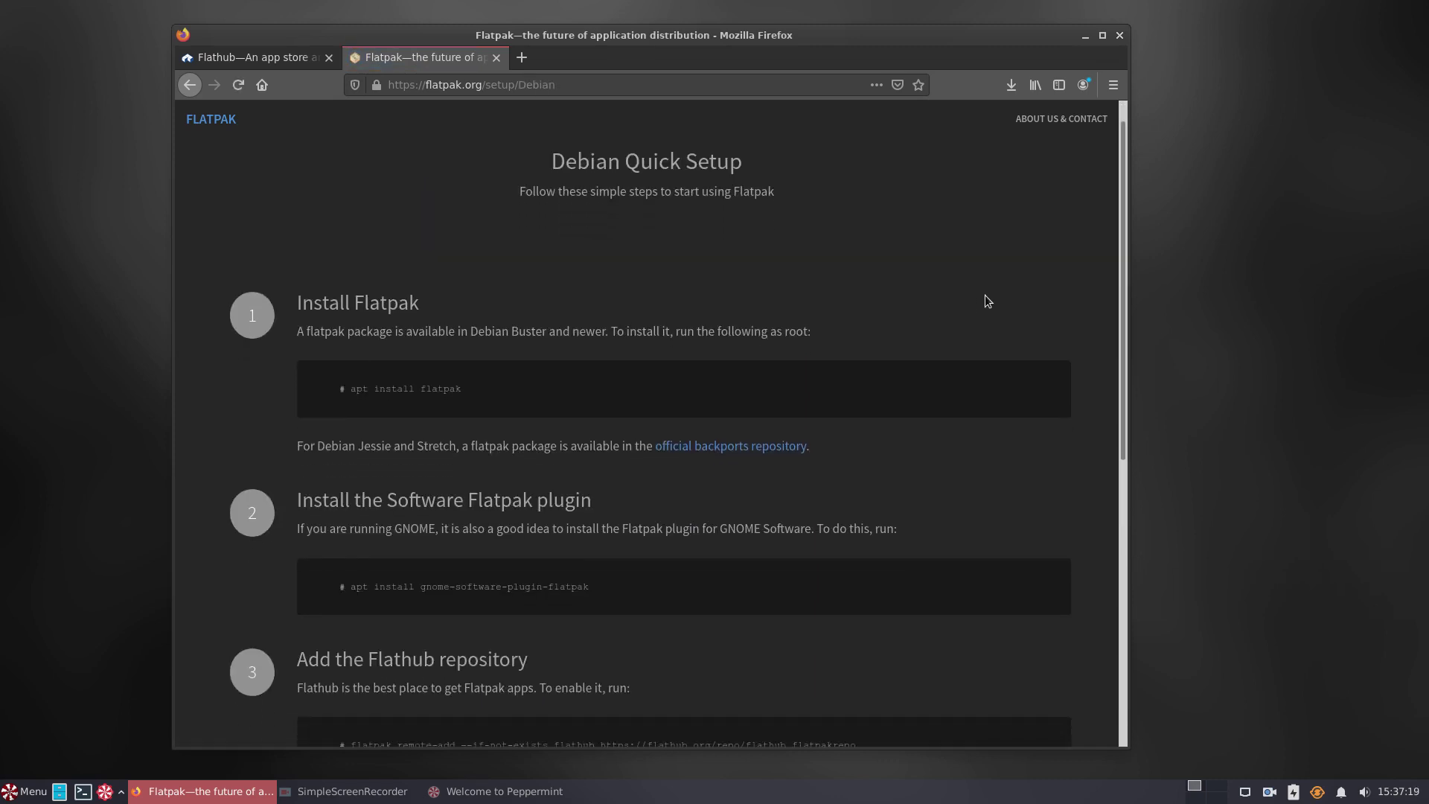
pyautogui.scroll(-2, 986, 298)
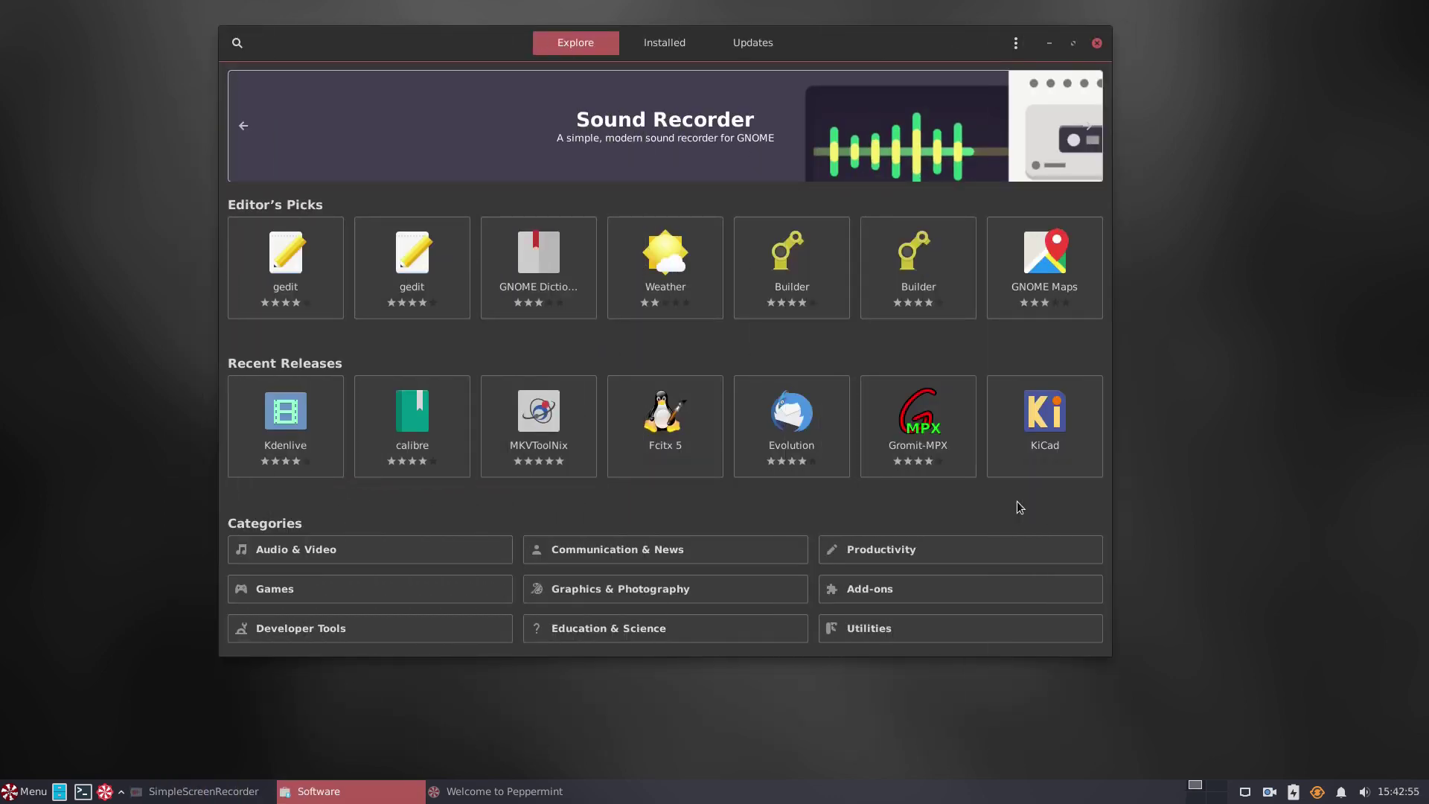
# Step: Check which install sources offer Kdenlive on its details page
pyautogui.click(289, 427)
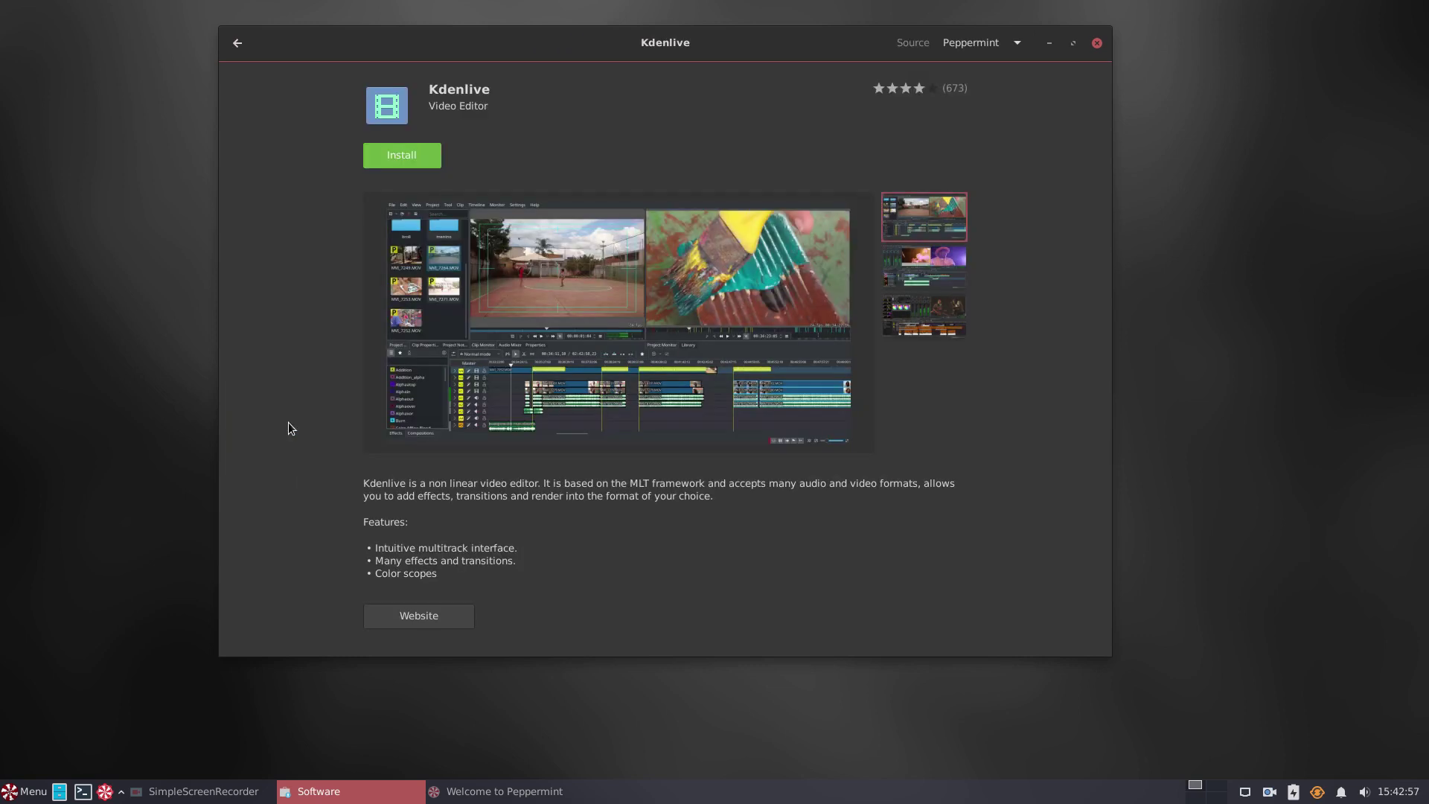
pyautogui.click(1022, 43)
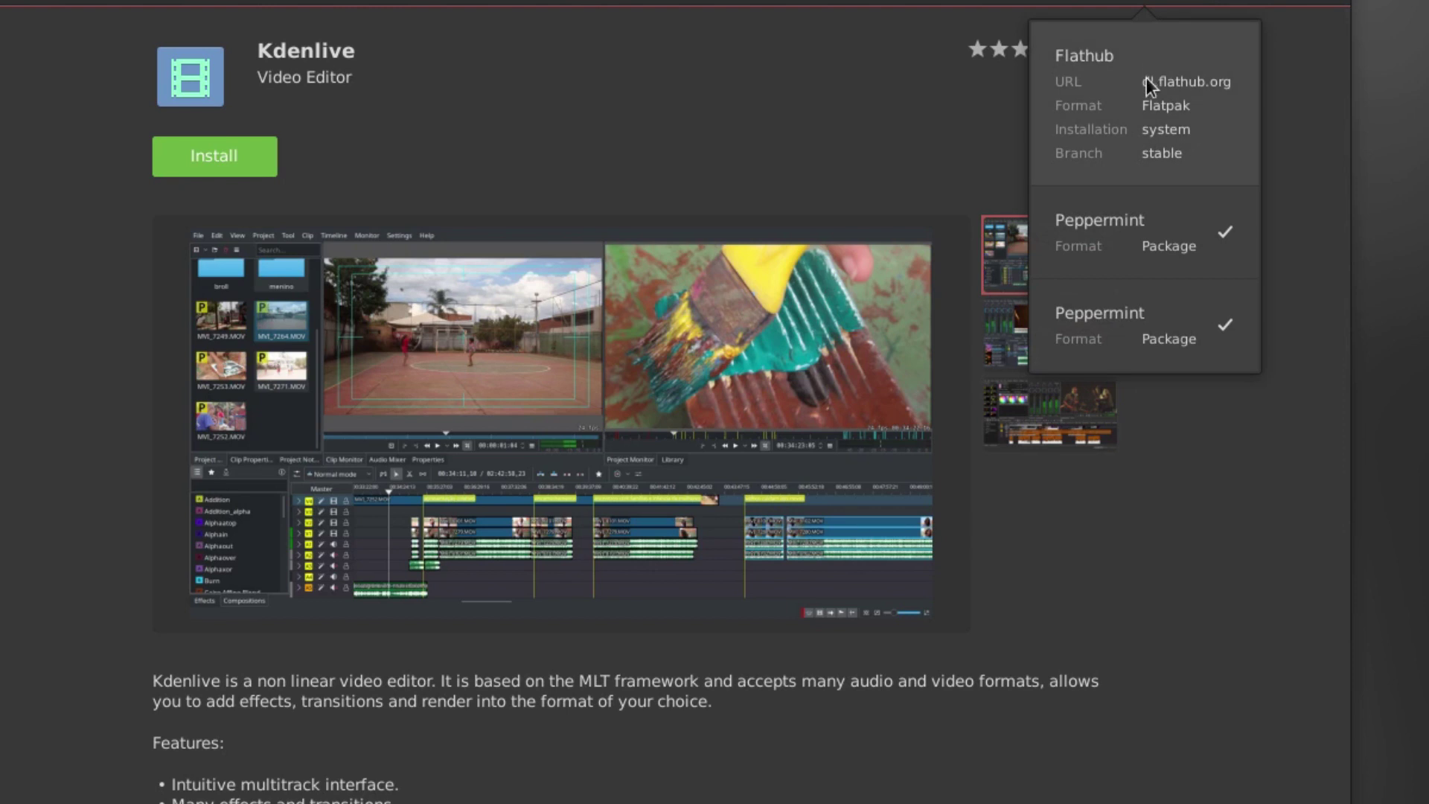
pyautogui.click(1141, 9)
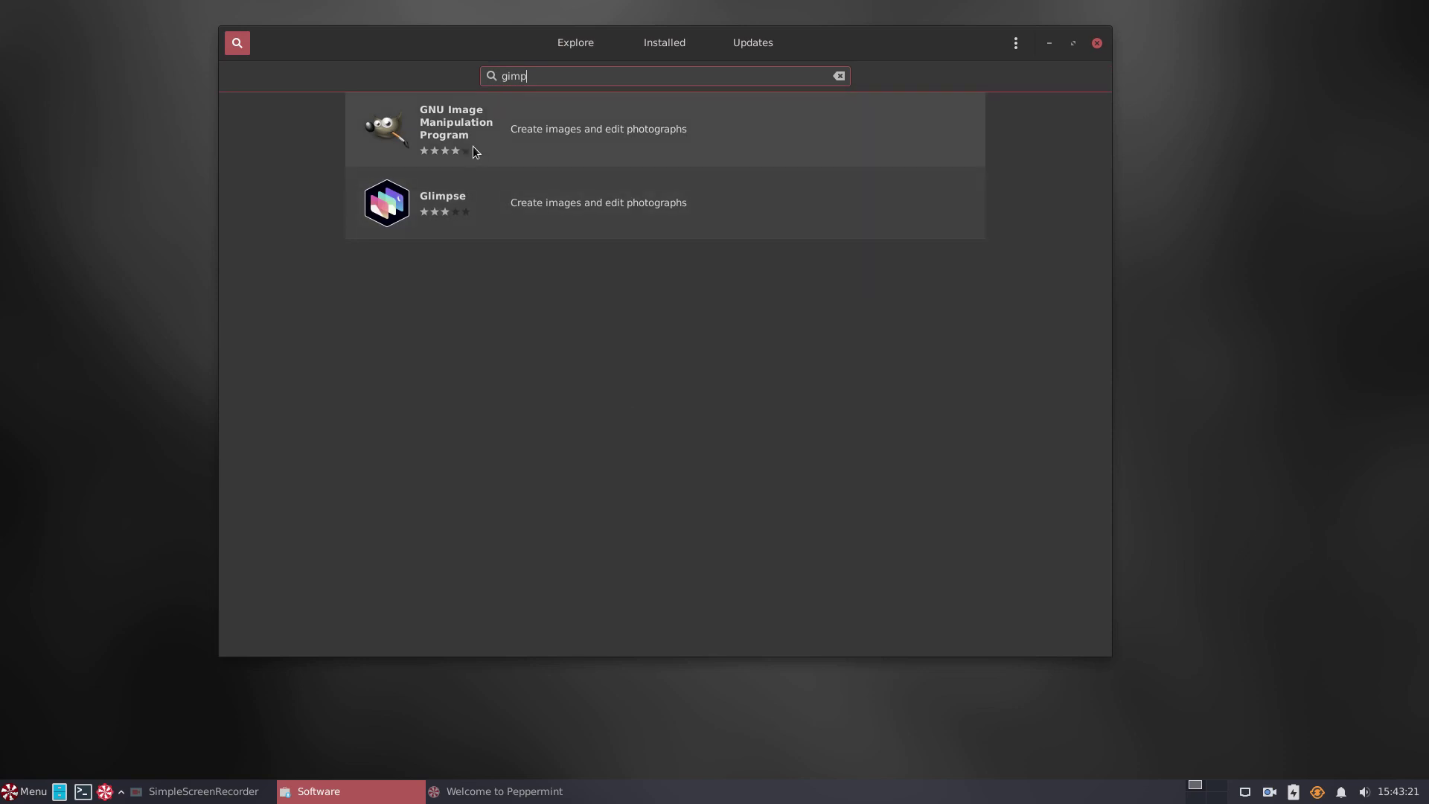
# Step: Install GIMP with Flathub as its source and launch it
pyautogui.click(472, 146)
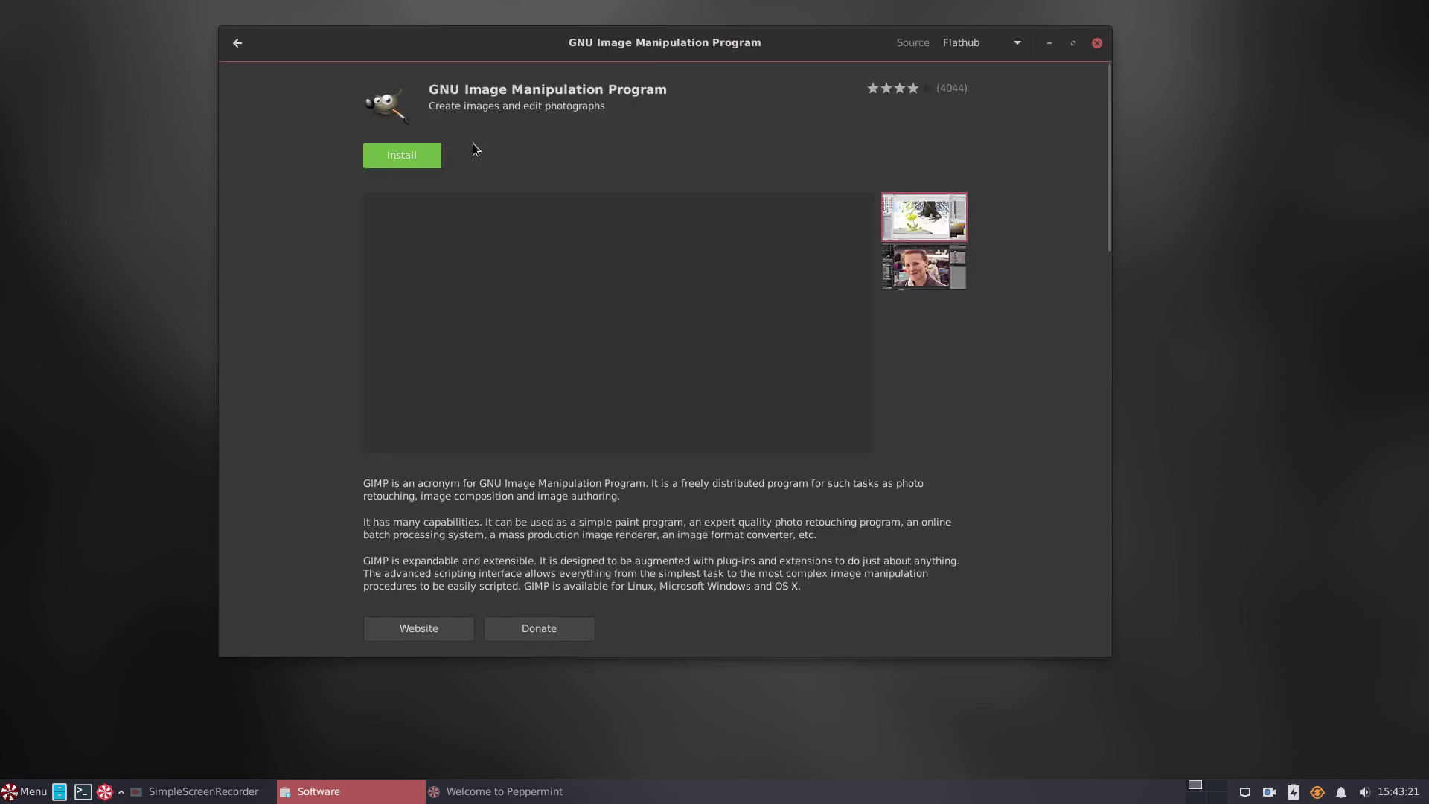
pyautogui.click(1018, 42)
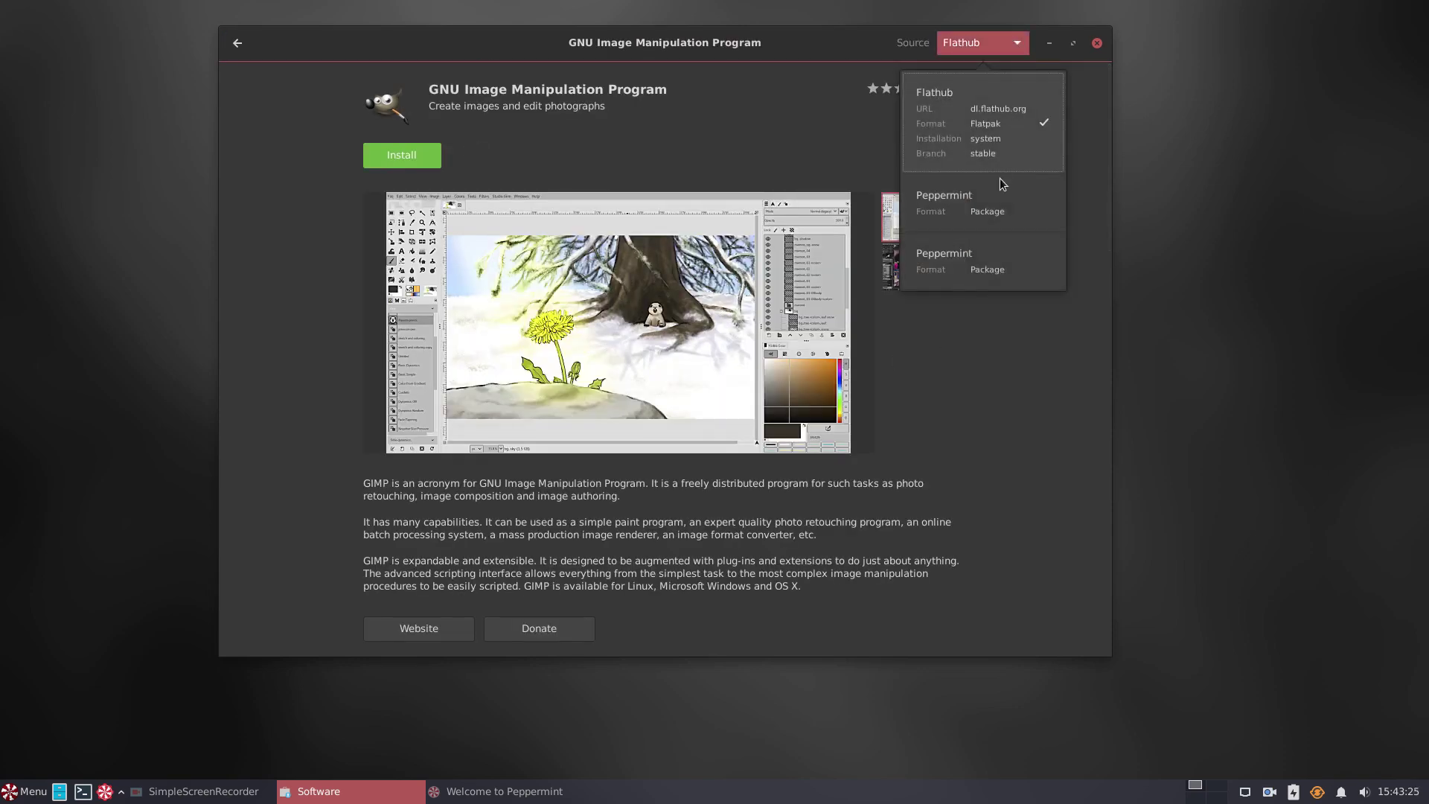
pyautogui.click(962, 121)
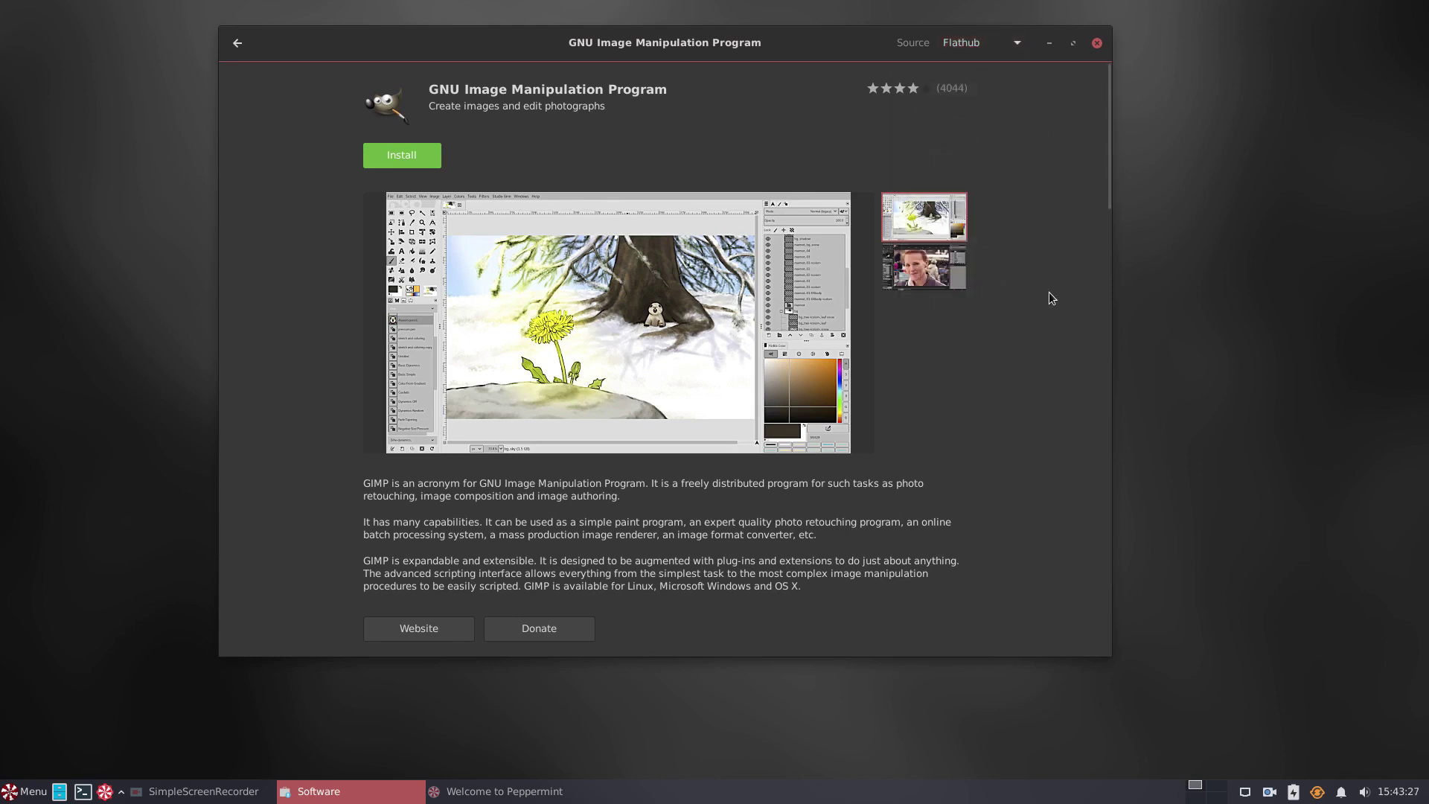
pyautogui.click(402, 155)
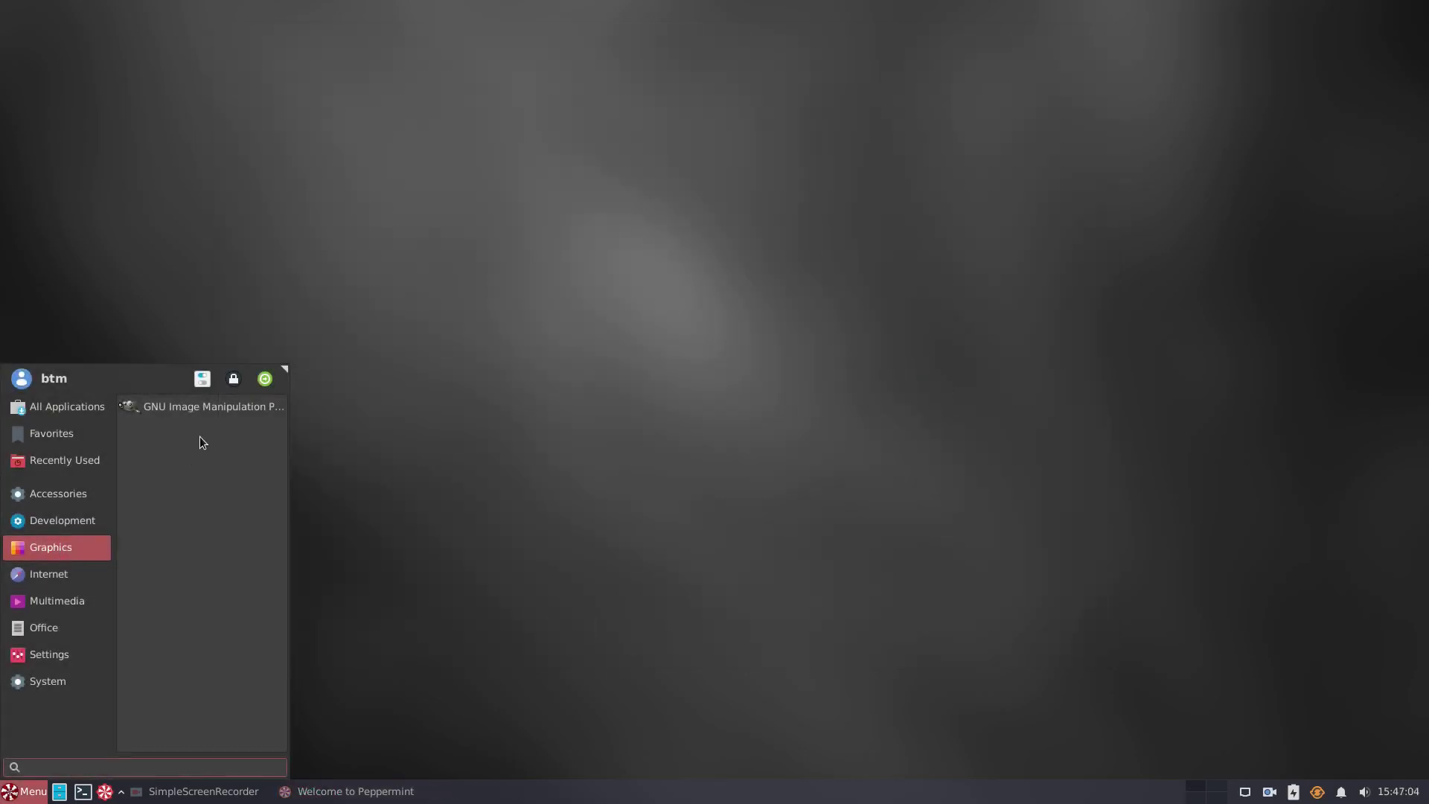
pyautogui.click(200, 406)
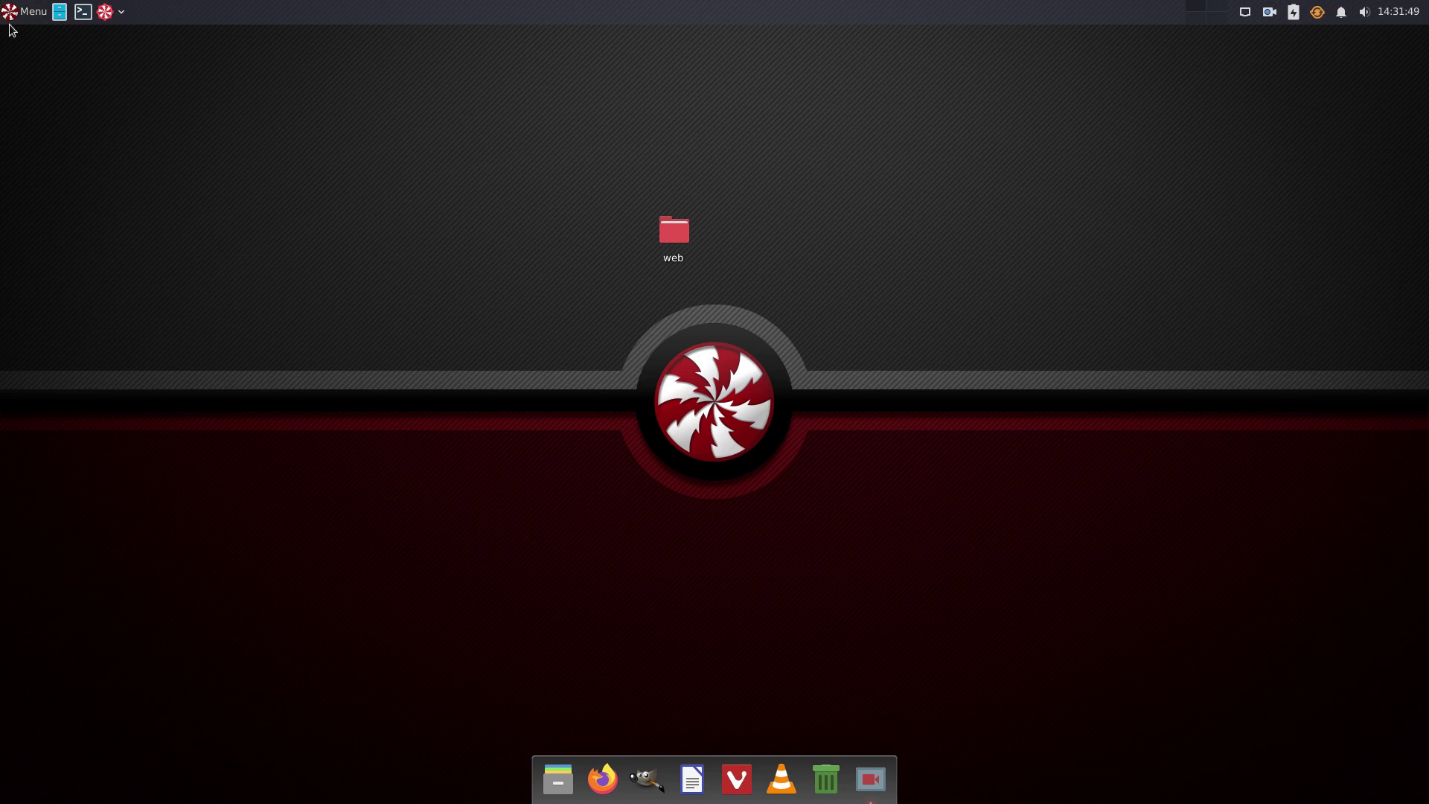
# Step: Launch Software & Updates from a 'soft' menu search and open /etc/apt/sources.list in nano
pyautogui.click(10, 16)
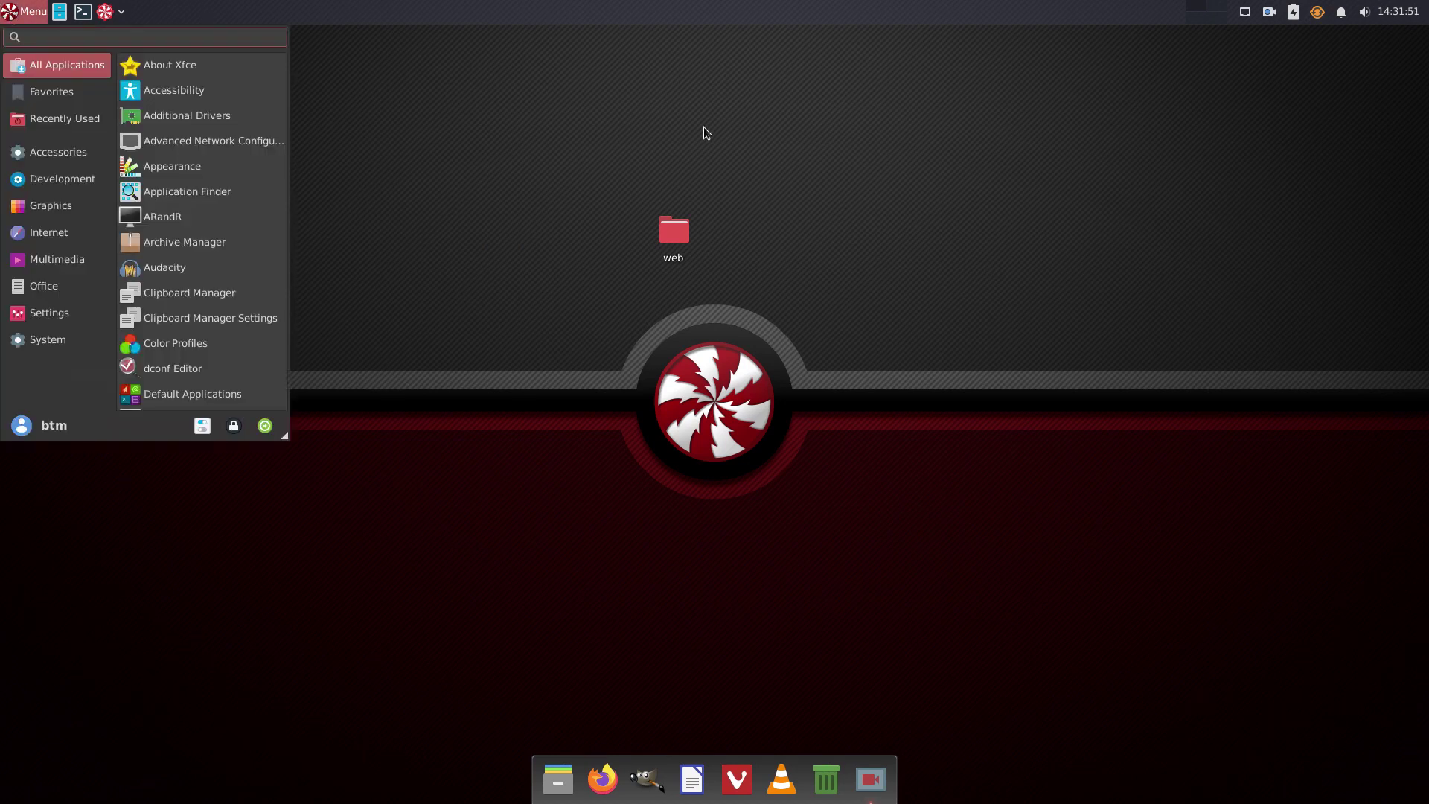
pyautogui.write('soft')
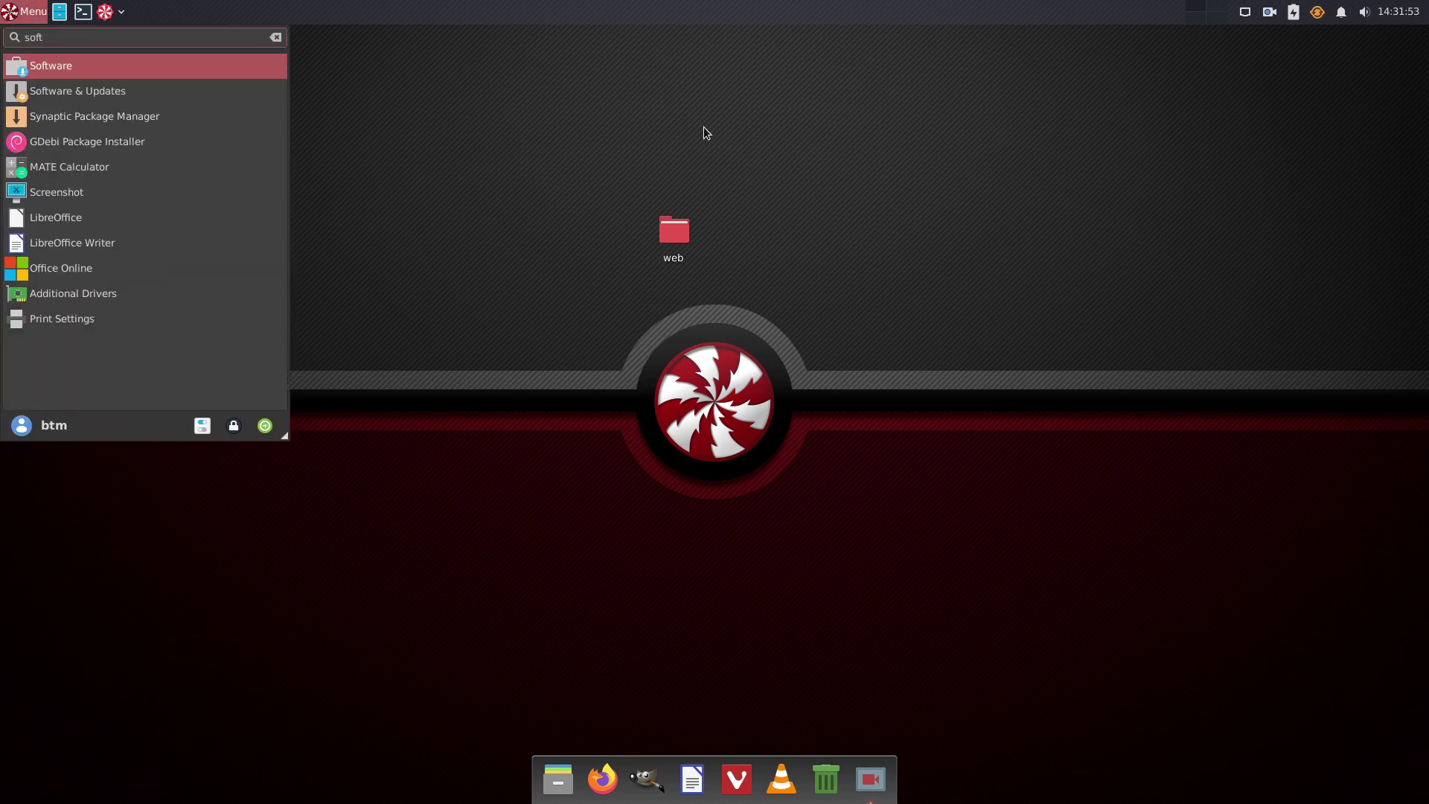
pyautogui.press('Down')
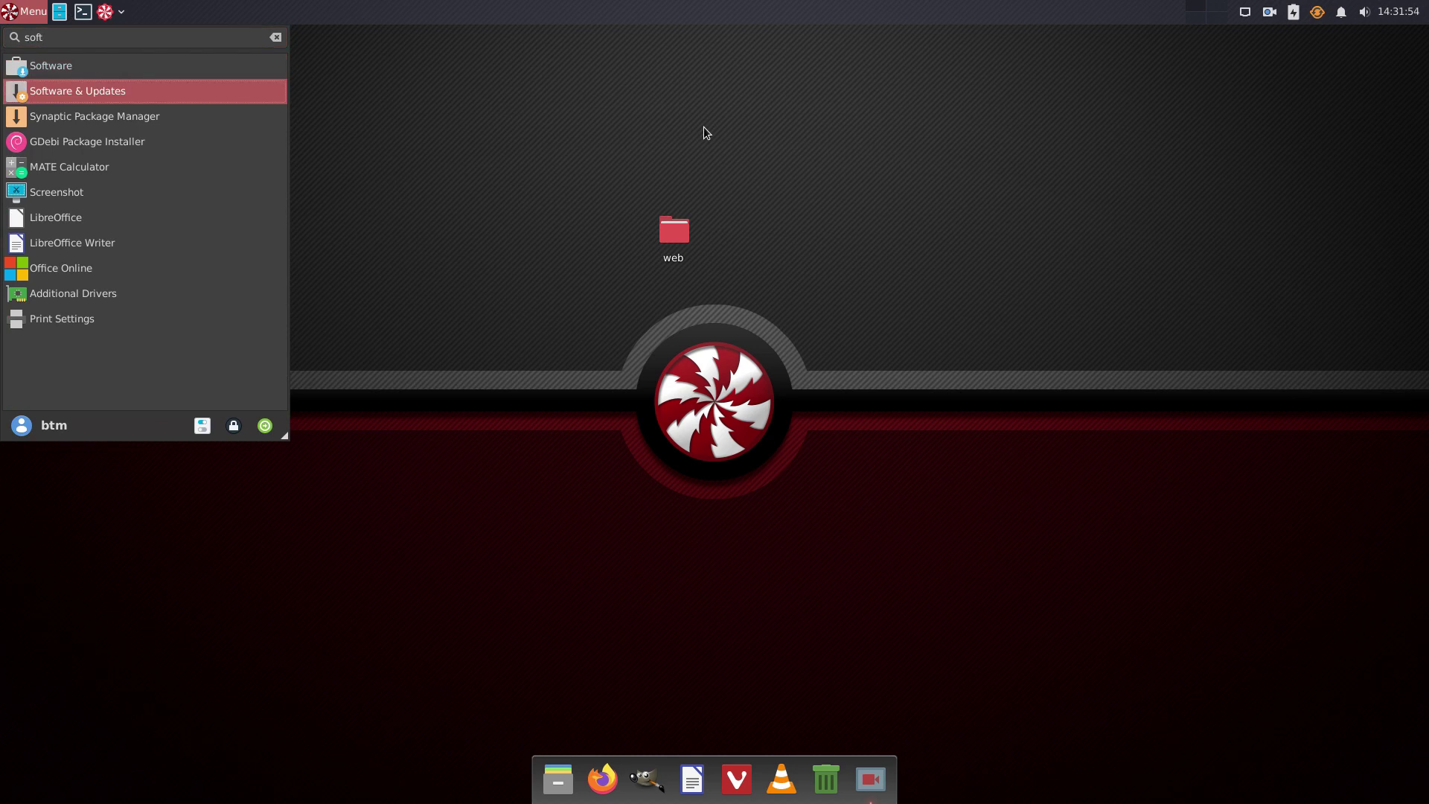
pyautogui.click(66, 88)
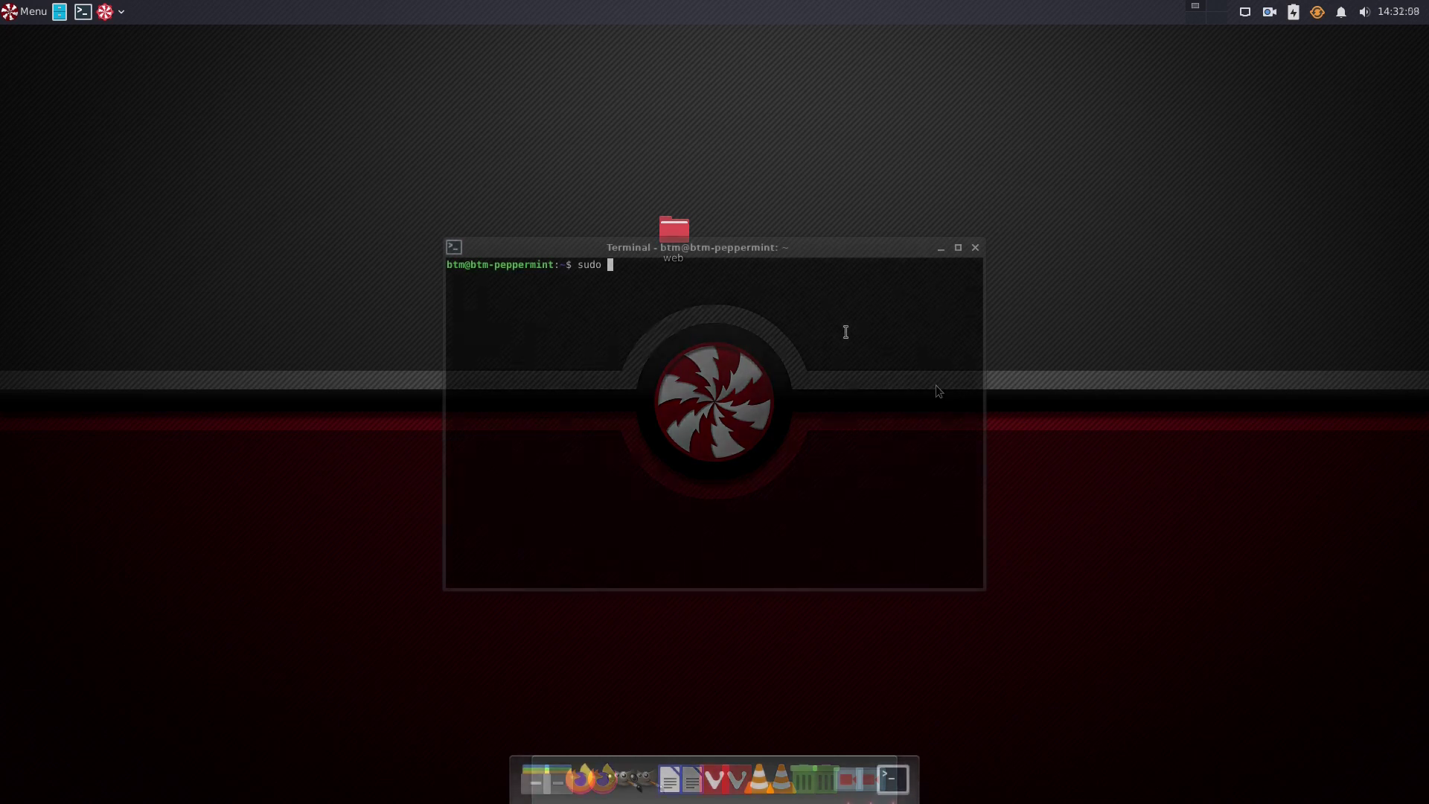
pyautogui.write('nano ')
pyautogui.write('/etc/apt')
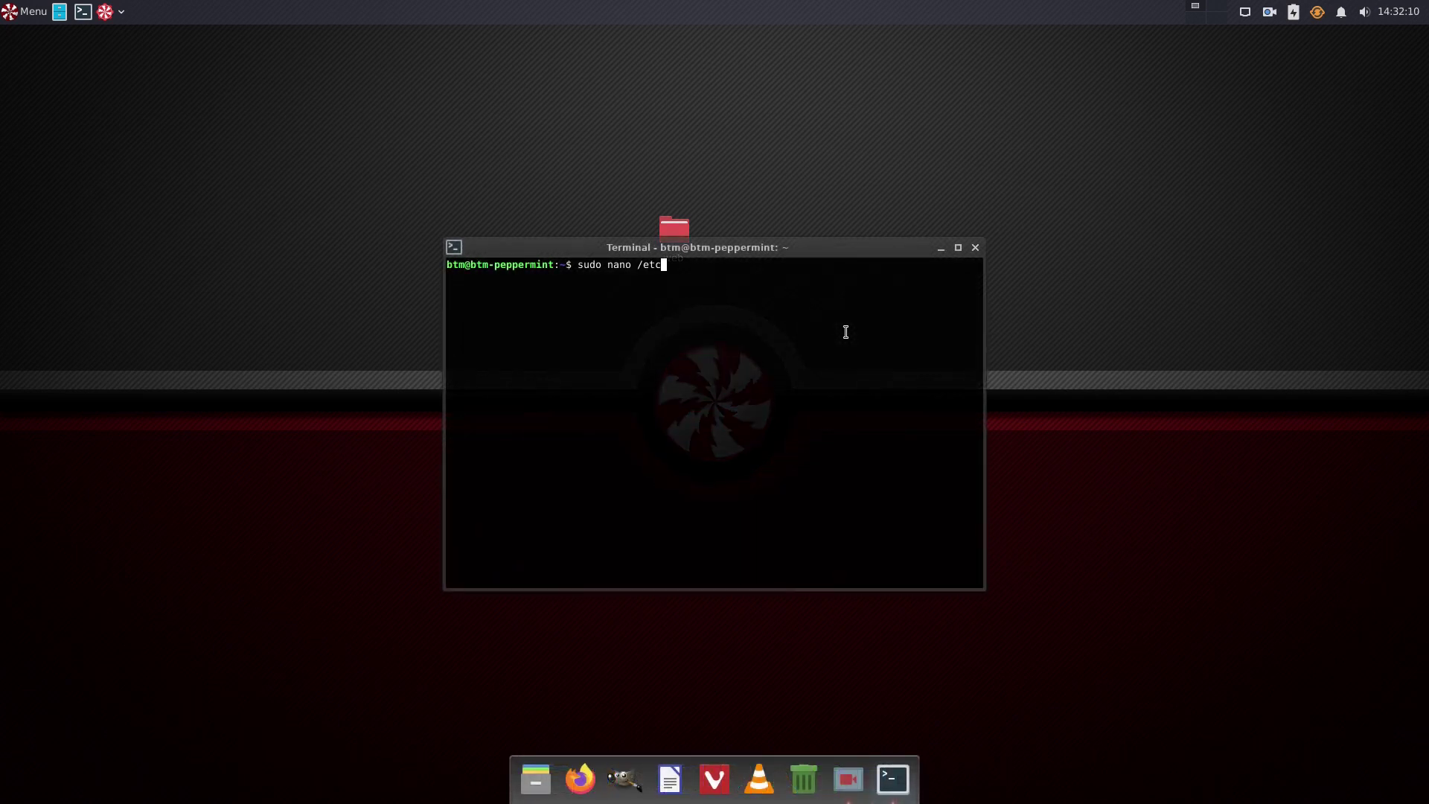
pyautogui.write('/sources.list')
pyautogui.press('Return')
pyautogui.press('Return')
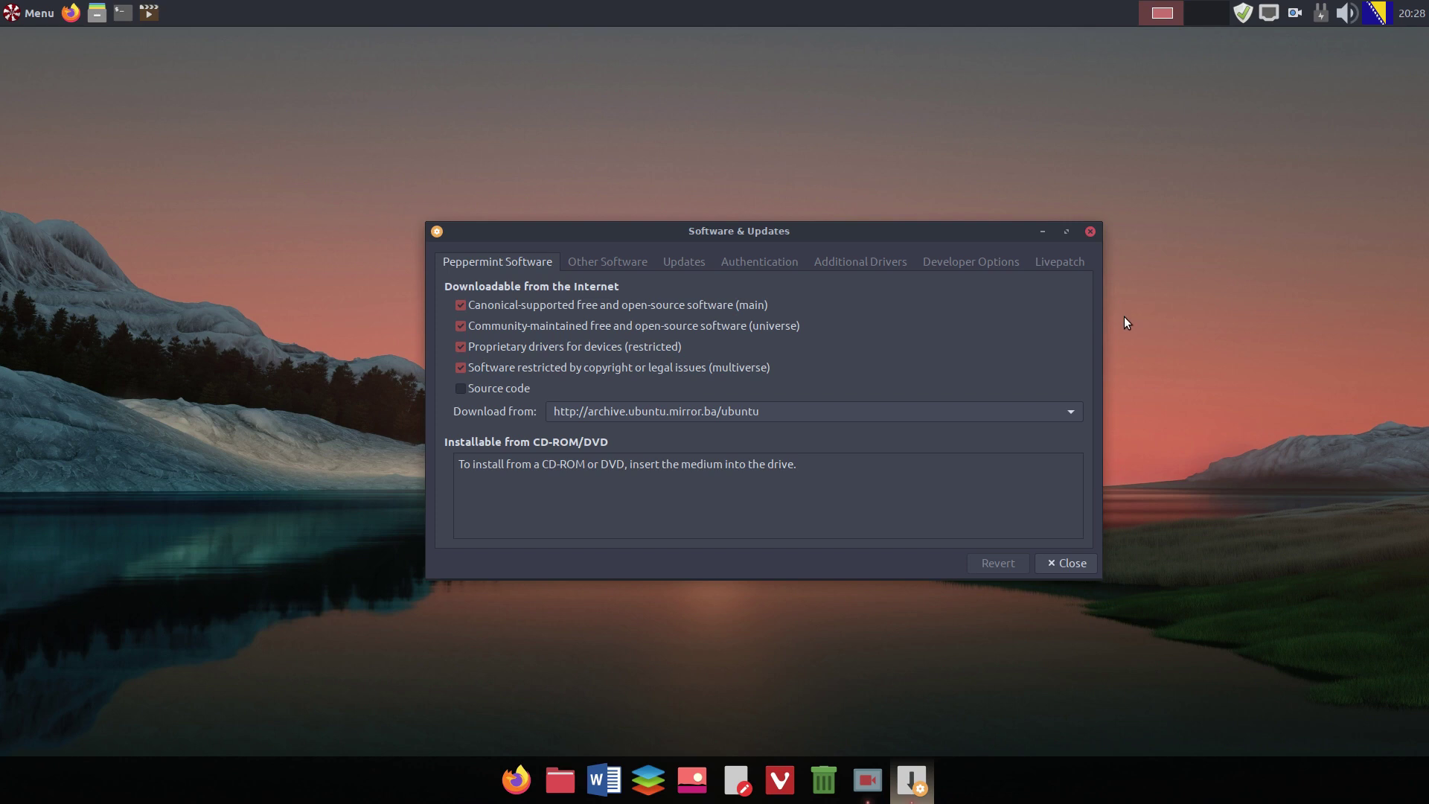
# Step: Review the Other Software repositories, then check the Additional Drivers list
pyautogui.click(621, 262)
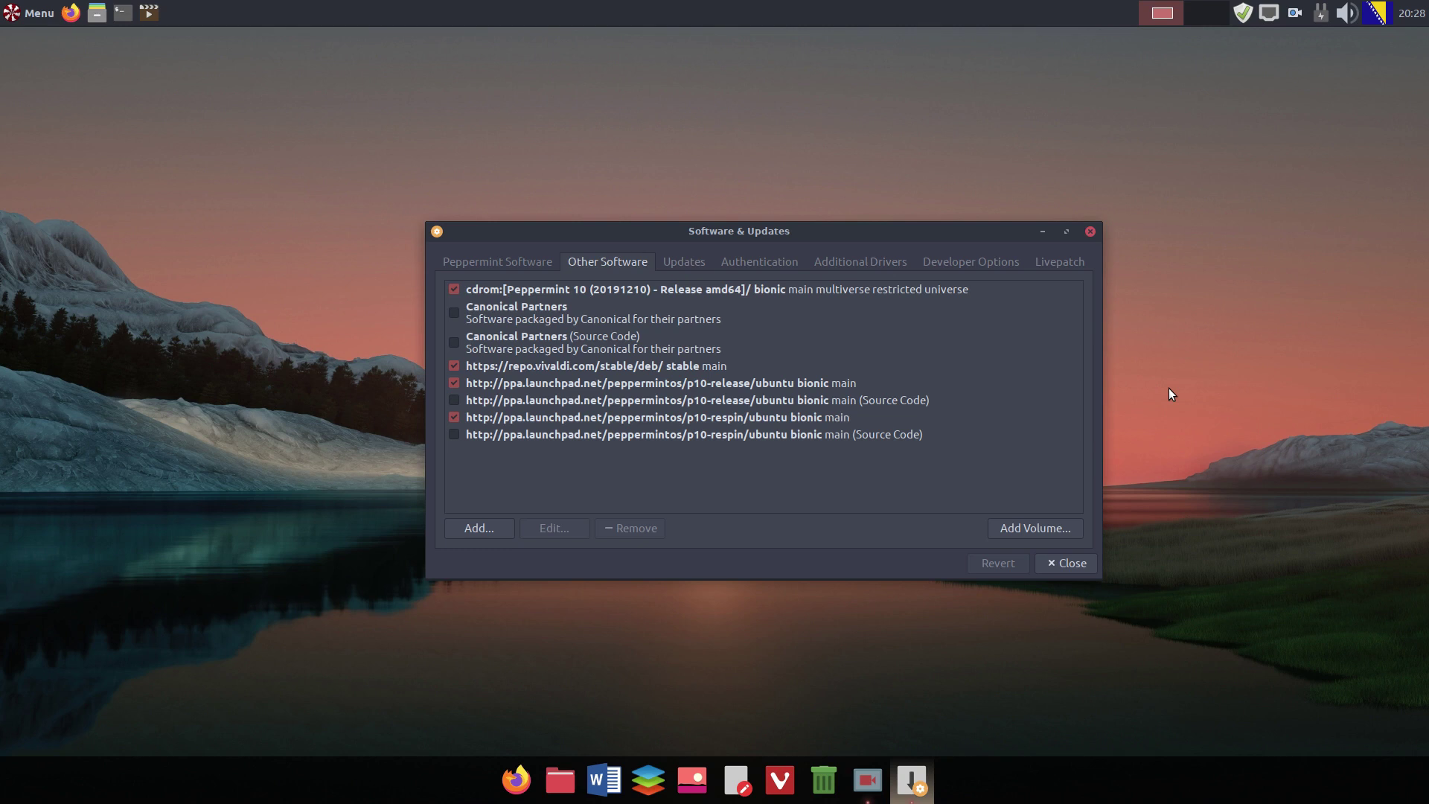
pyautogui.click(860, 259)
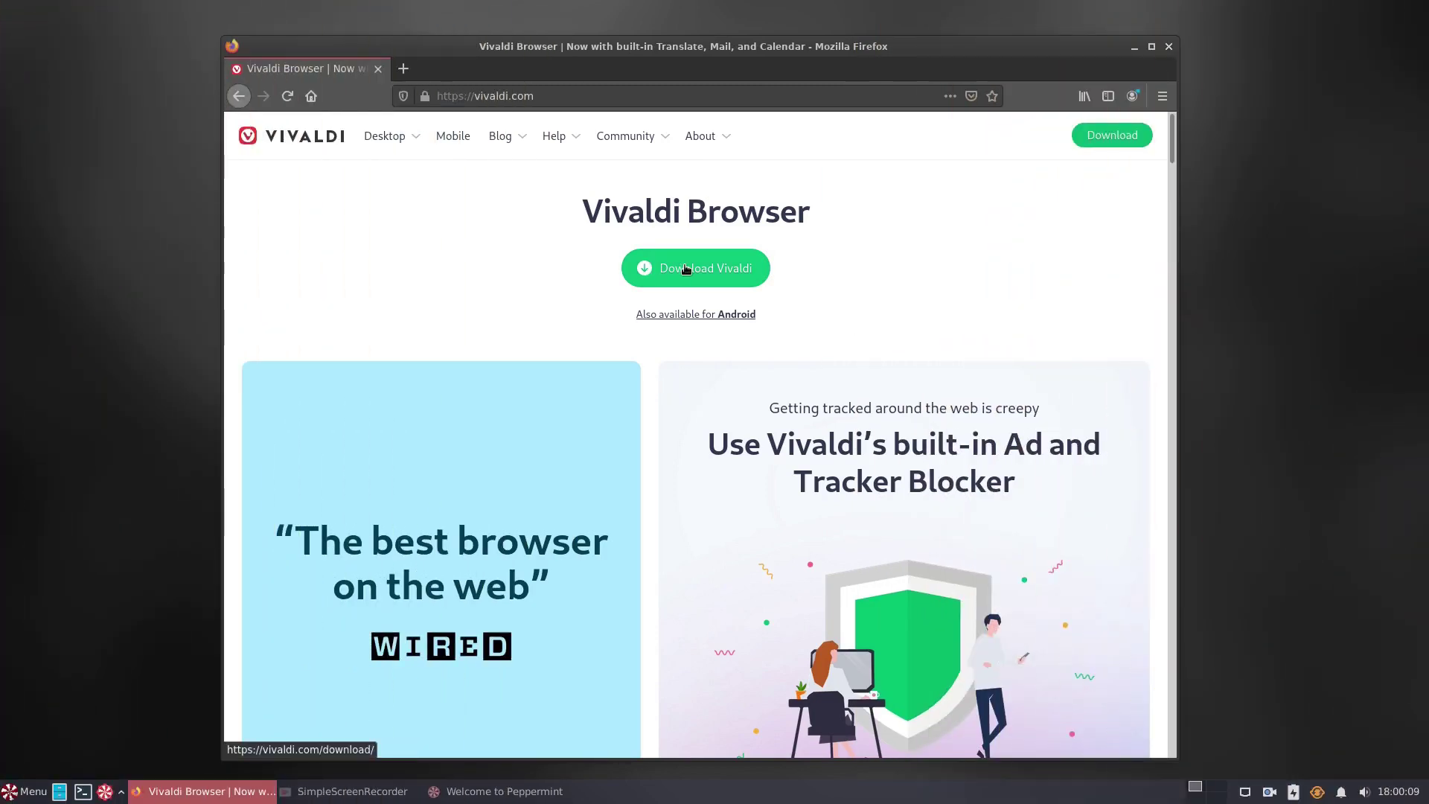
# Step: Download the Vivaldi 5.1 for Linux DEB package, opening it with GDebi Package Installer
pyautogui.click(686, 269)
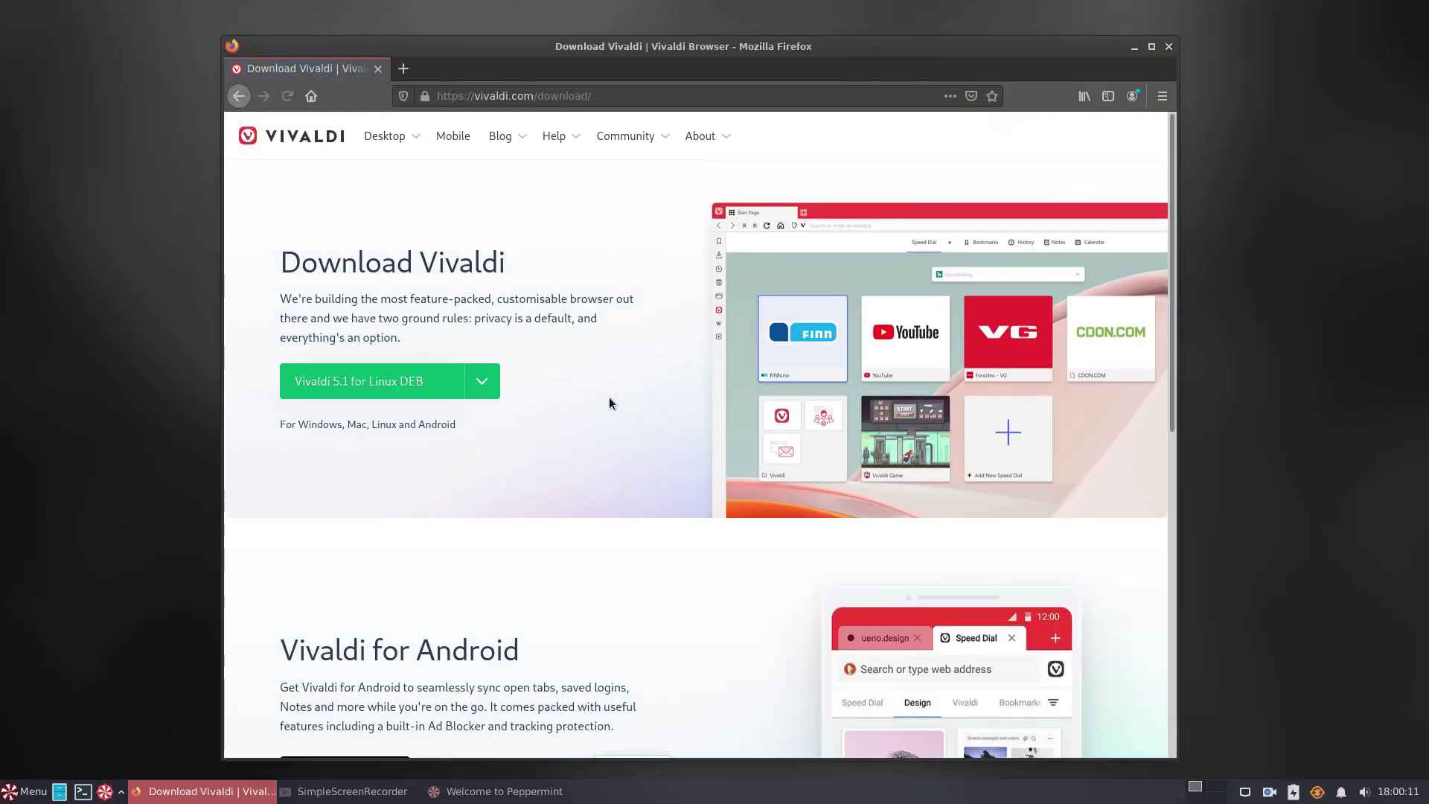
pyautogui.click(387, 390)
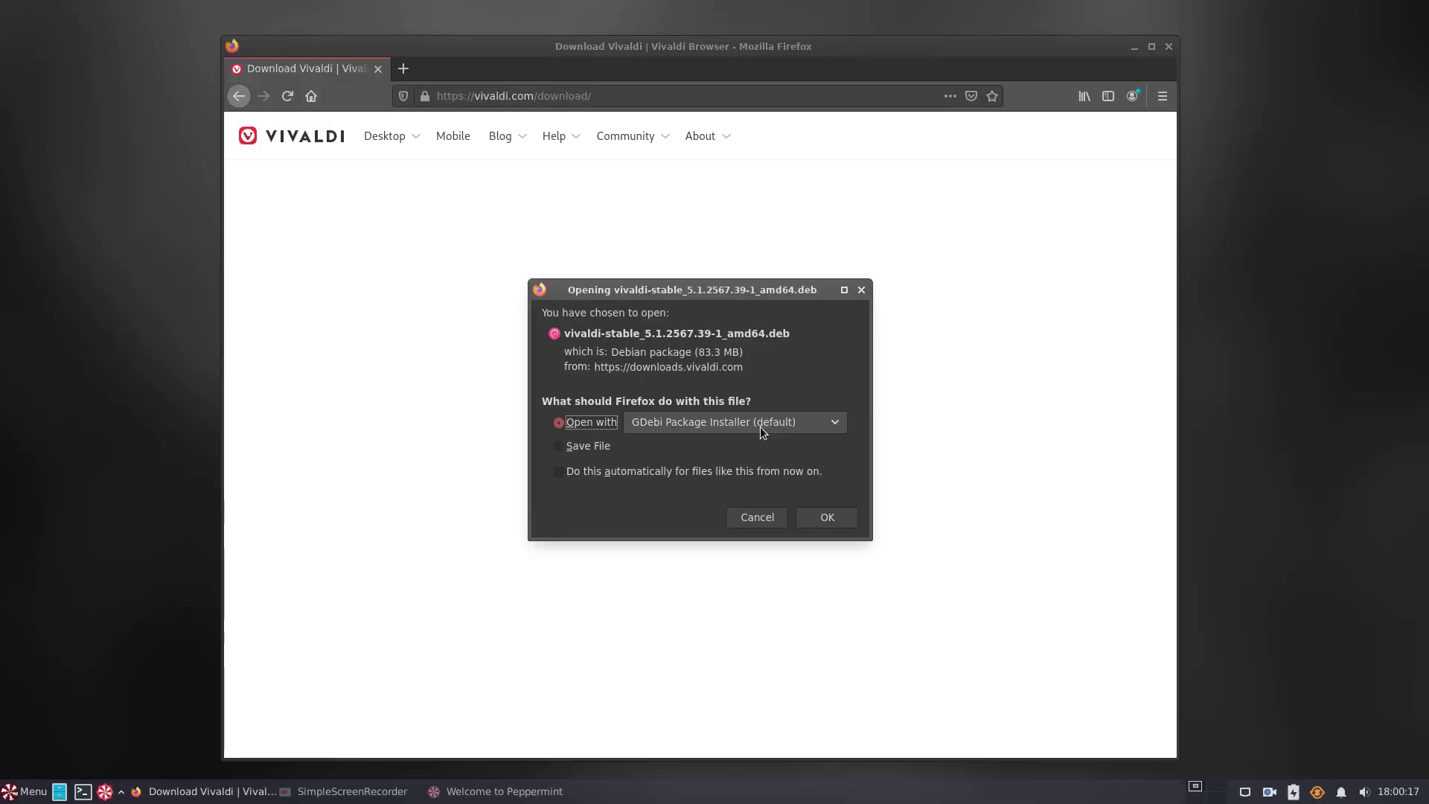
pyautogui.click(827, 517)
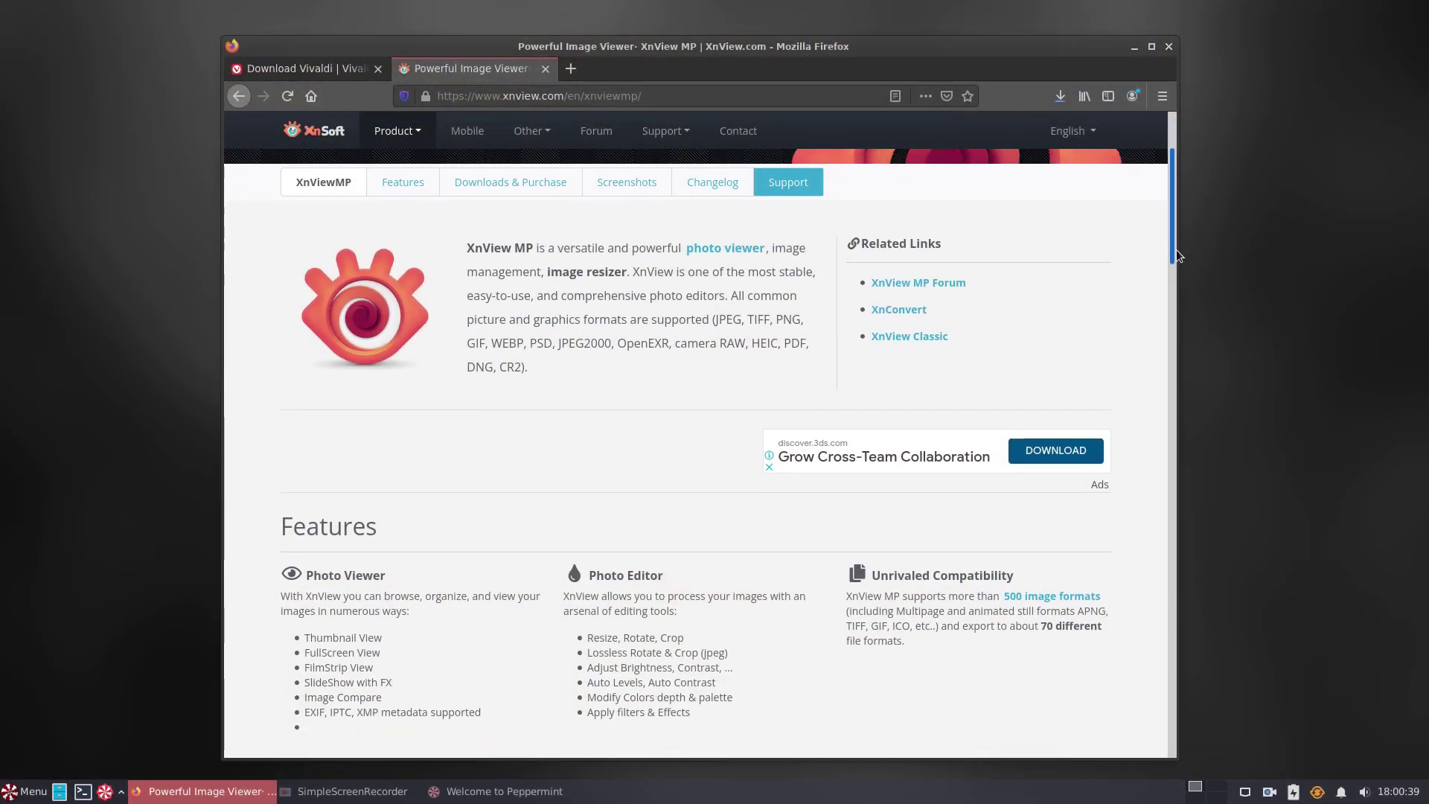
# Step: Save the XnView MP Linux AppImage 64bit file and close the stray Package Installer window
pyautogui.moveTo(1176, 254); pyautogui.dragTo(1188, 485)
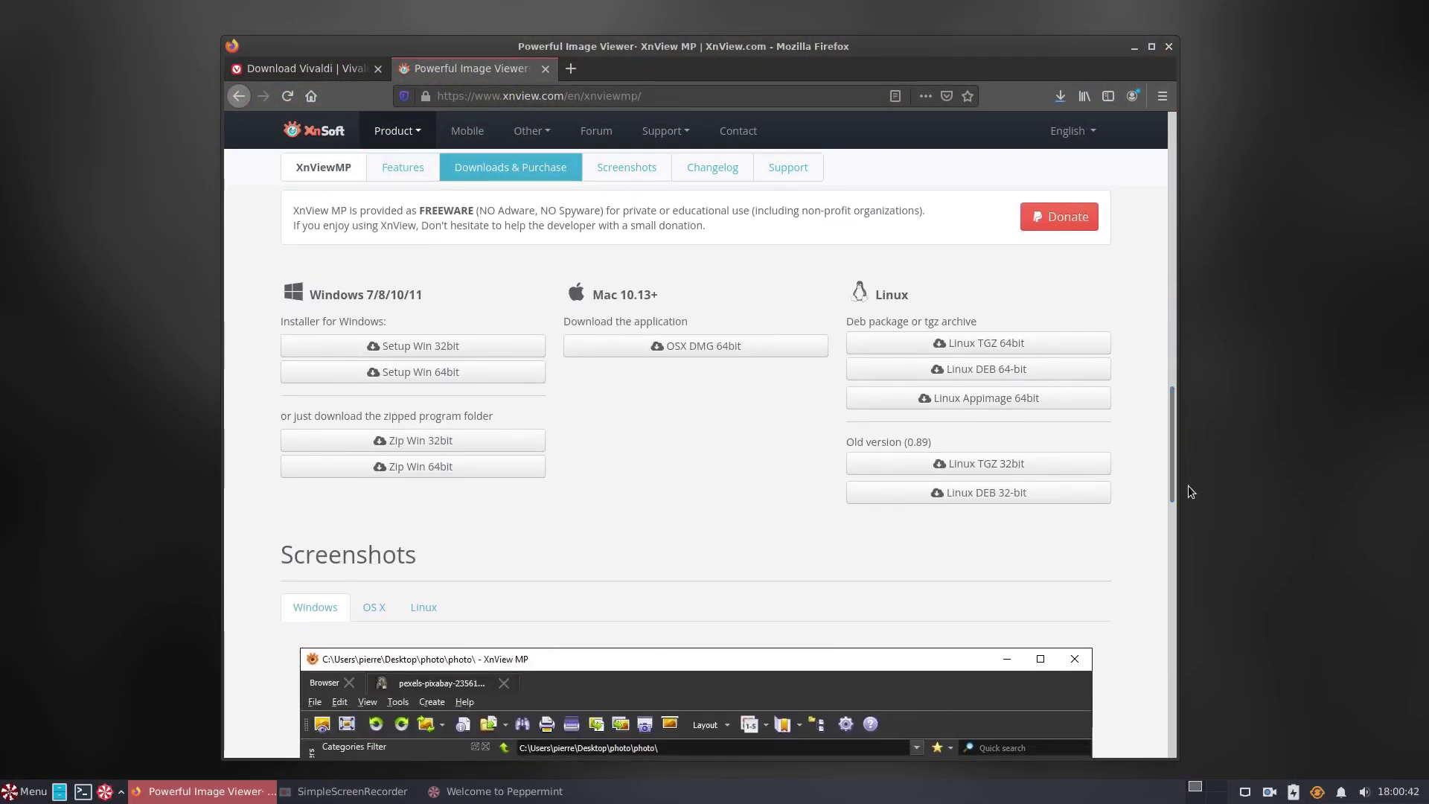
pyautogui.click(1025, 401)
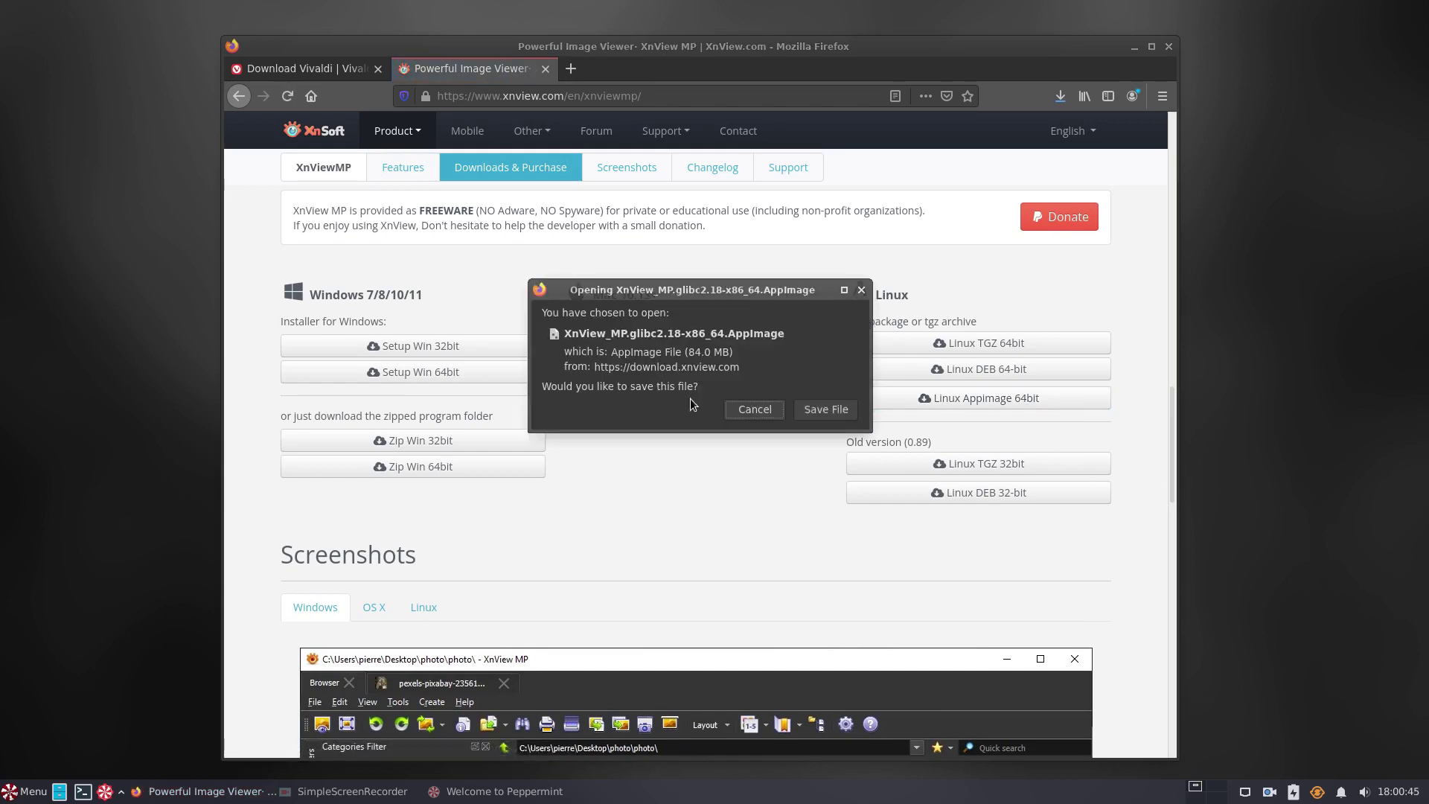
pyautogui.click(825, 409)
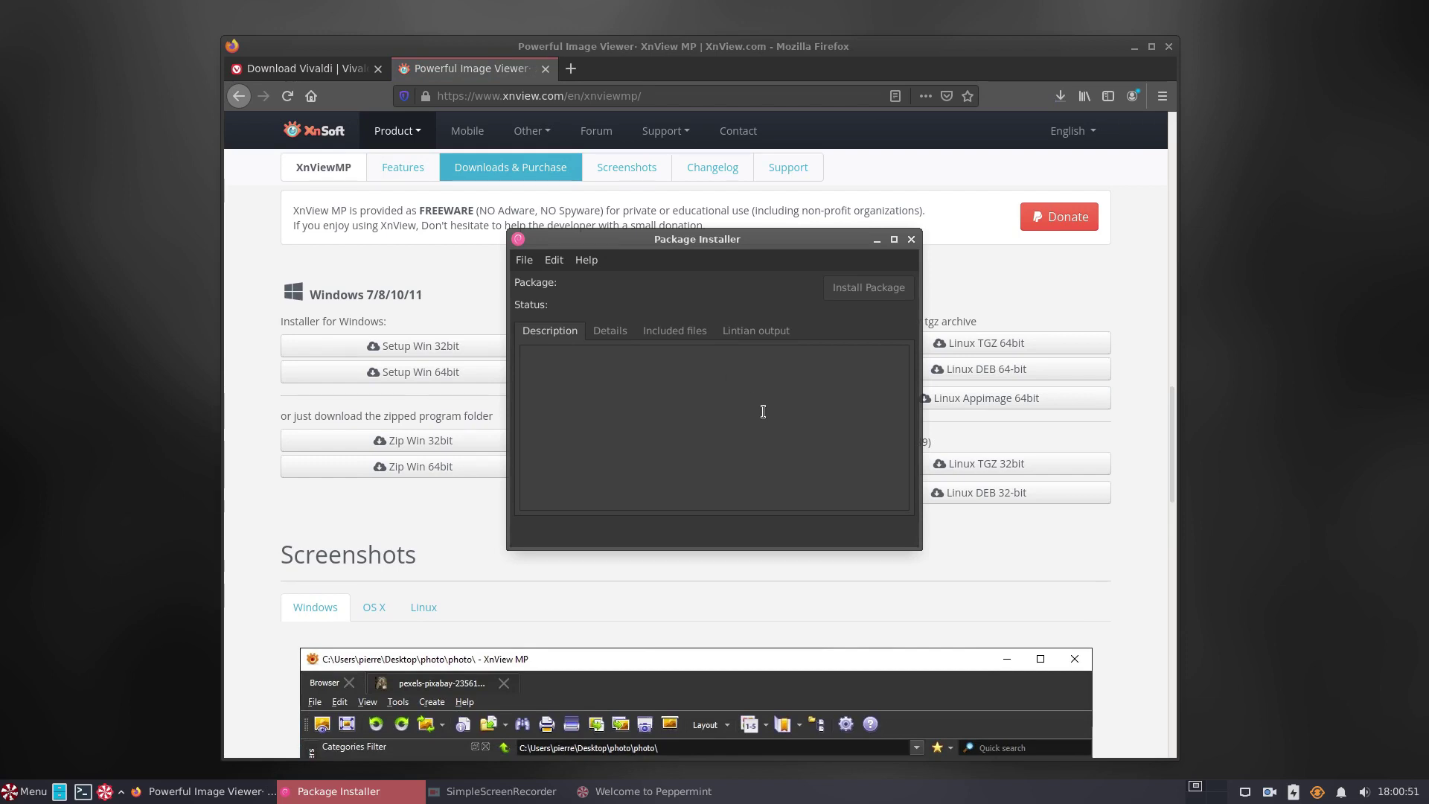
pyautogui.click(864, 298)
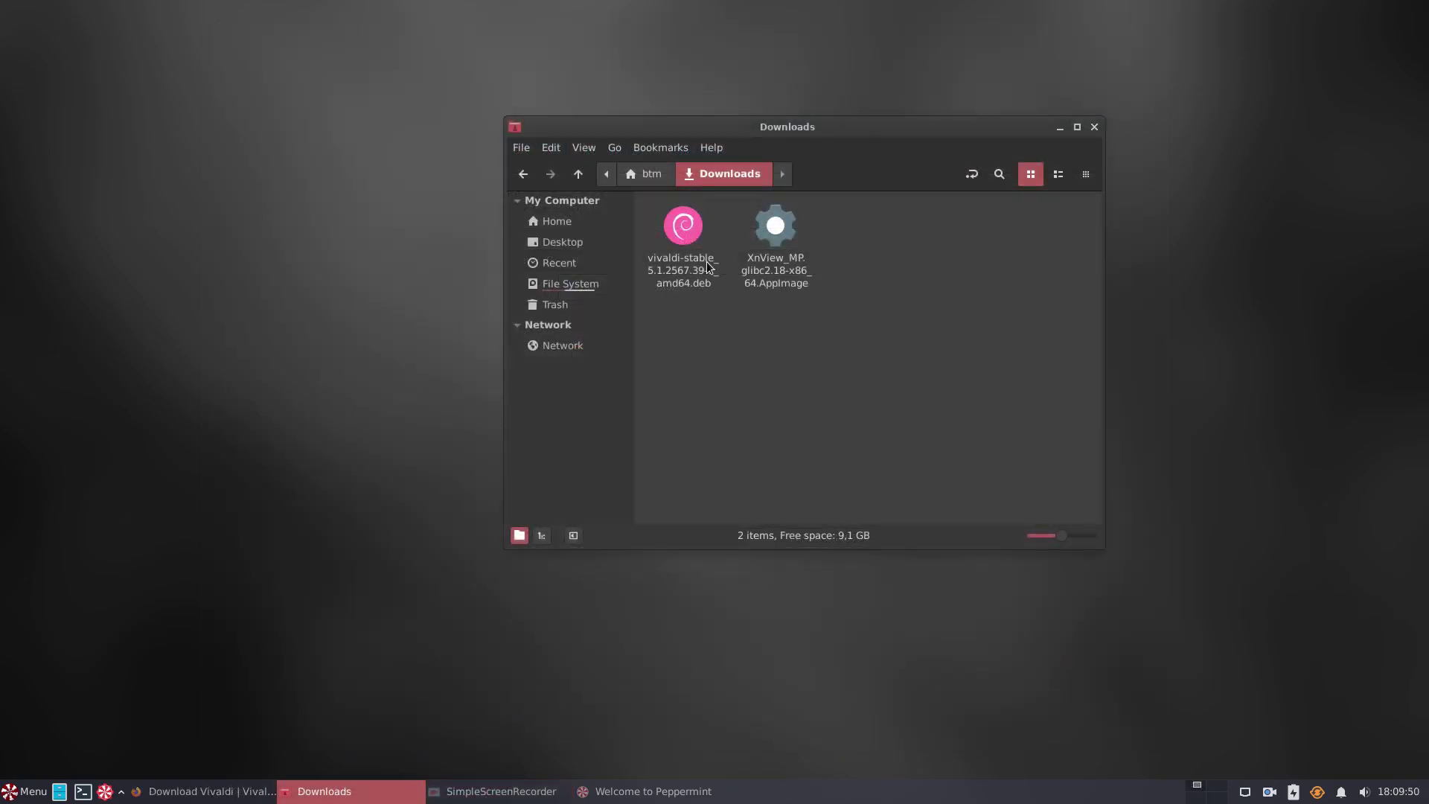
# Step: Open the Vivaldi .deb with GDebi Package Installer and install it, authorising with the password
pyautogui.rightClick(684, 235)
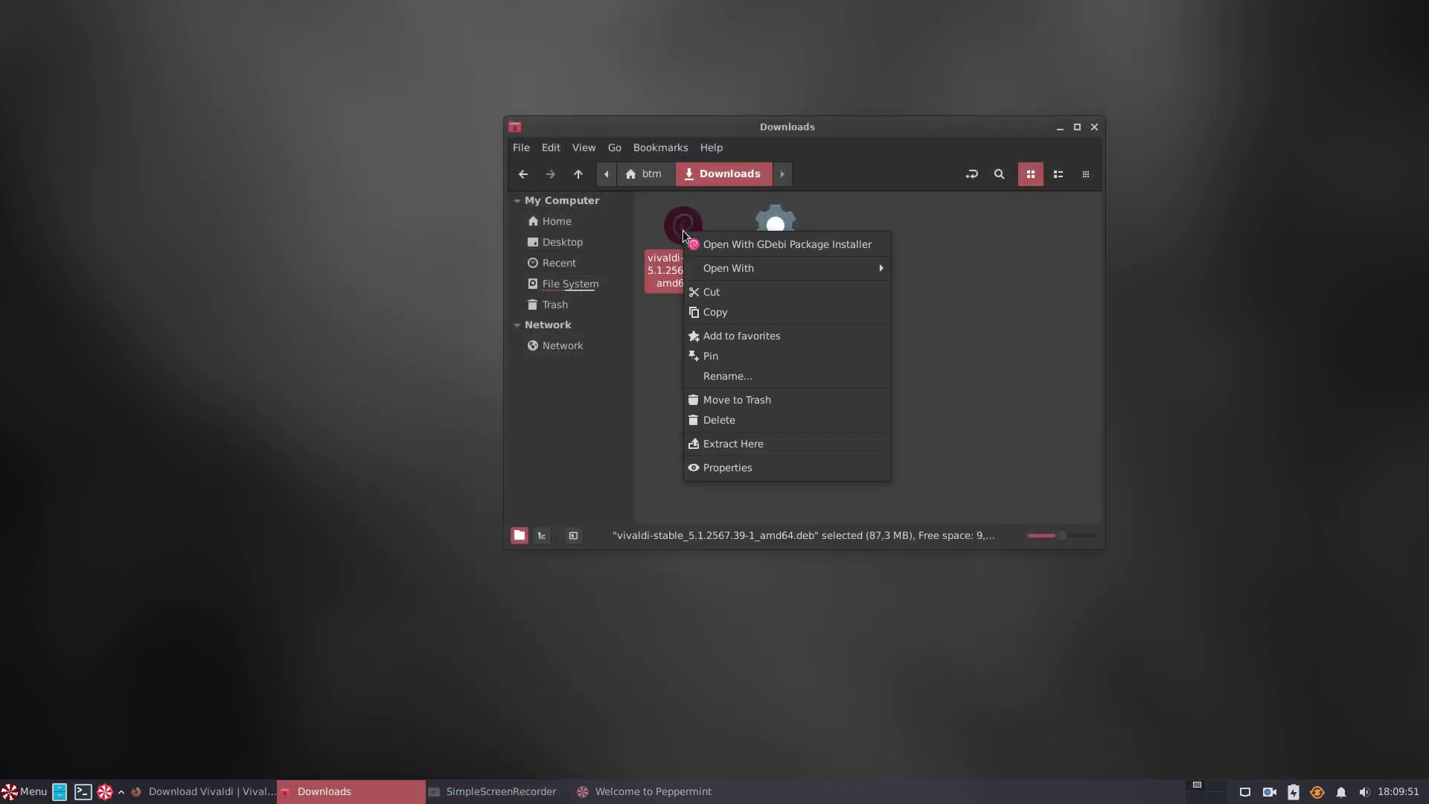
pyautogui.click(739, 245)
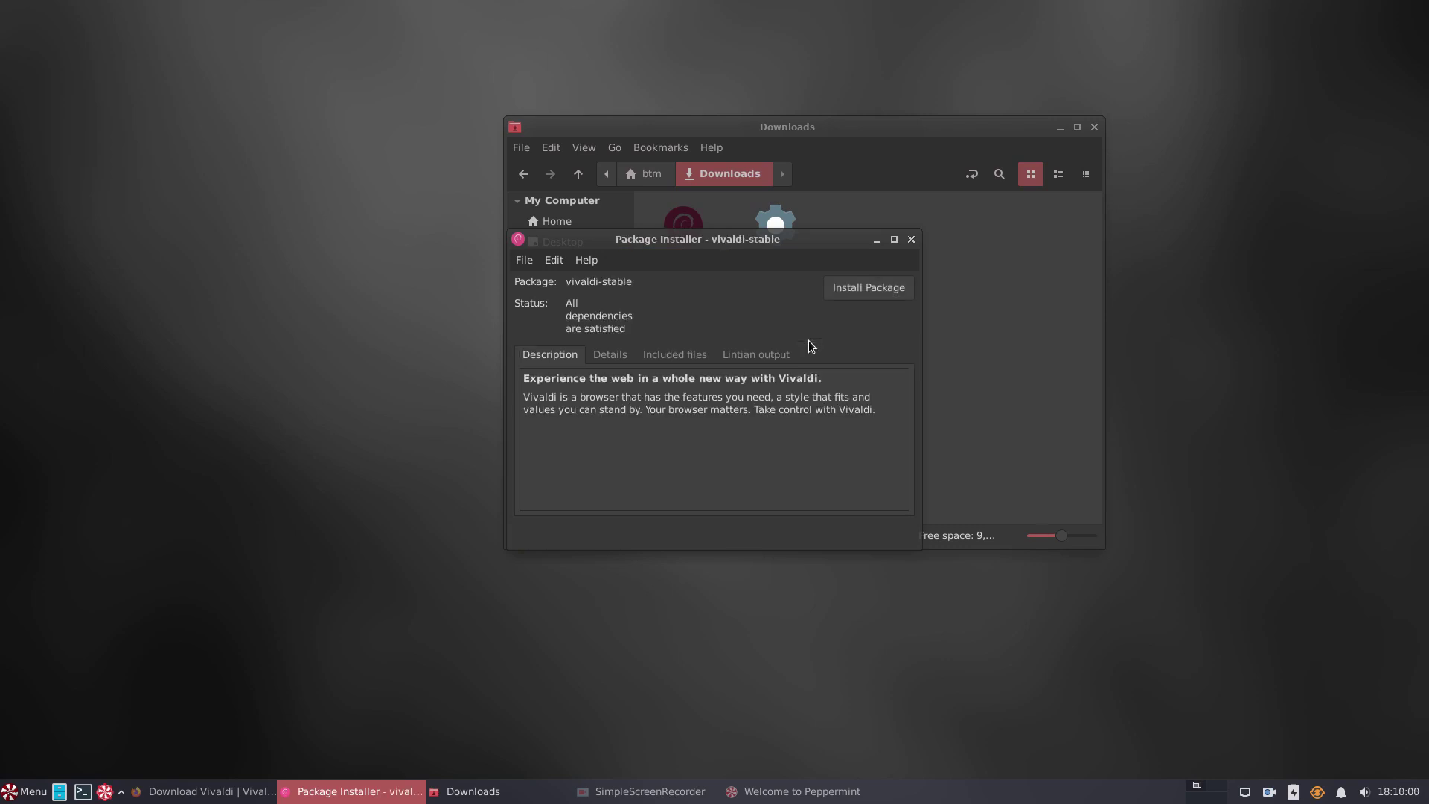
pyautogui.click(861, 287)
pyautogui.write('********')
pyautogui.press('Return')
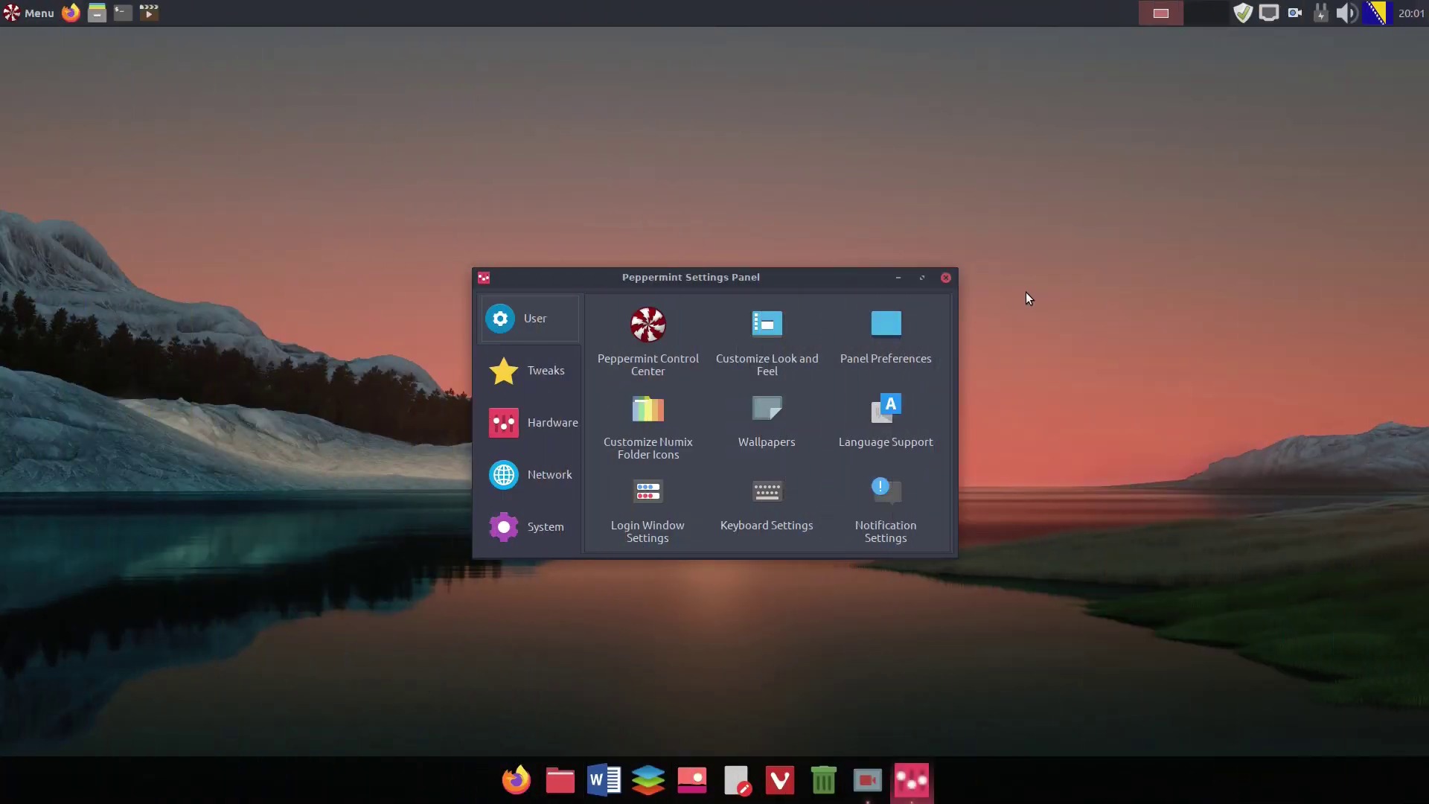
# Step: Open Customize Look and Feel, scroll the Widget list, and browse the Icon Theme tab
pyautogui.click(769, 326)
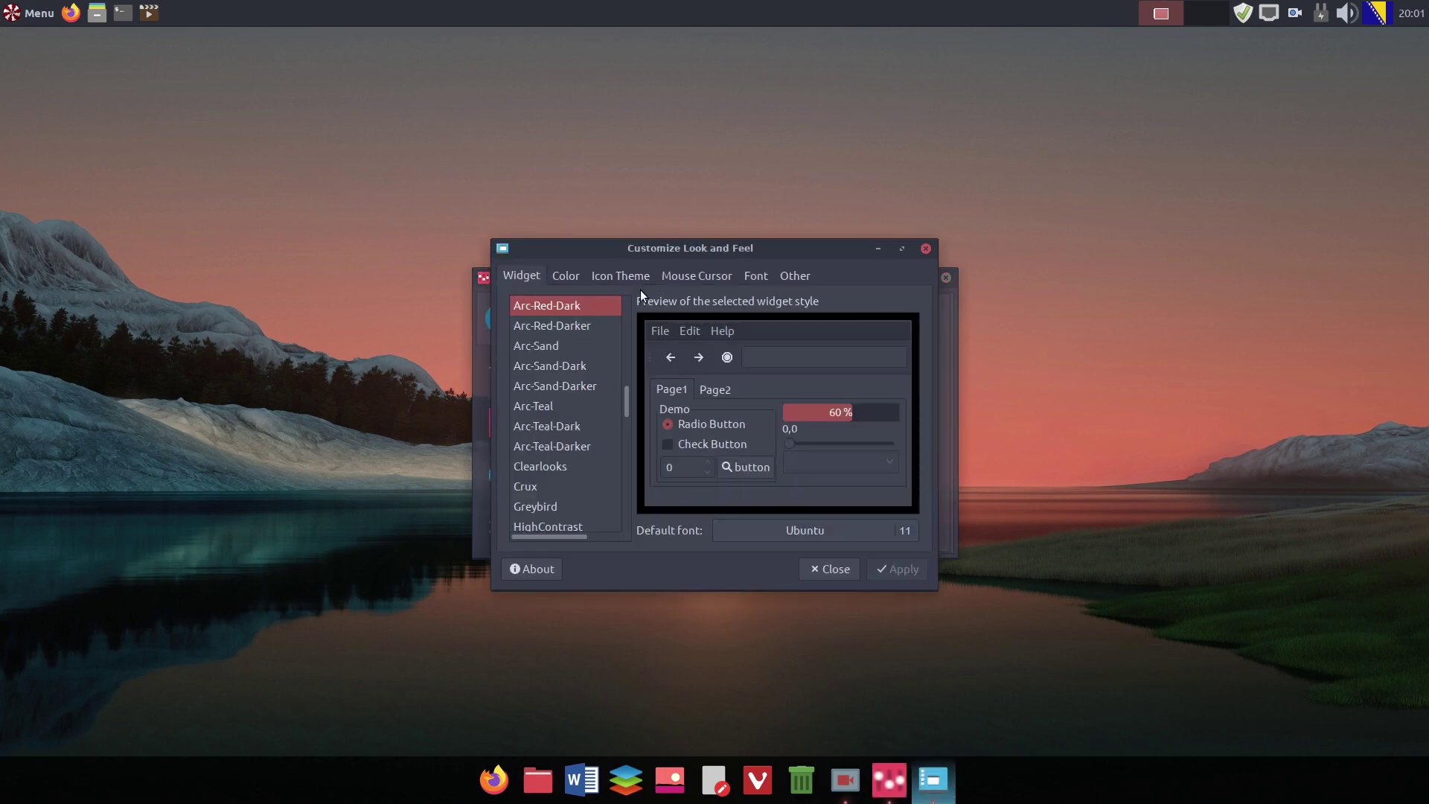
pyautogui.moveTo(627, 400); pyautogui.dragTo(627, 518)
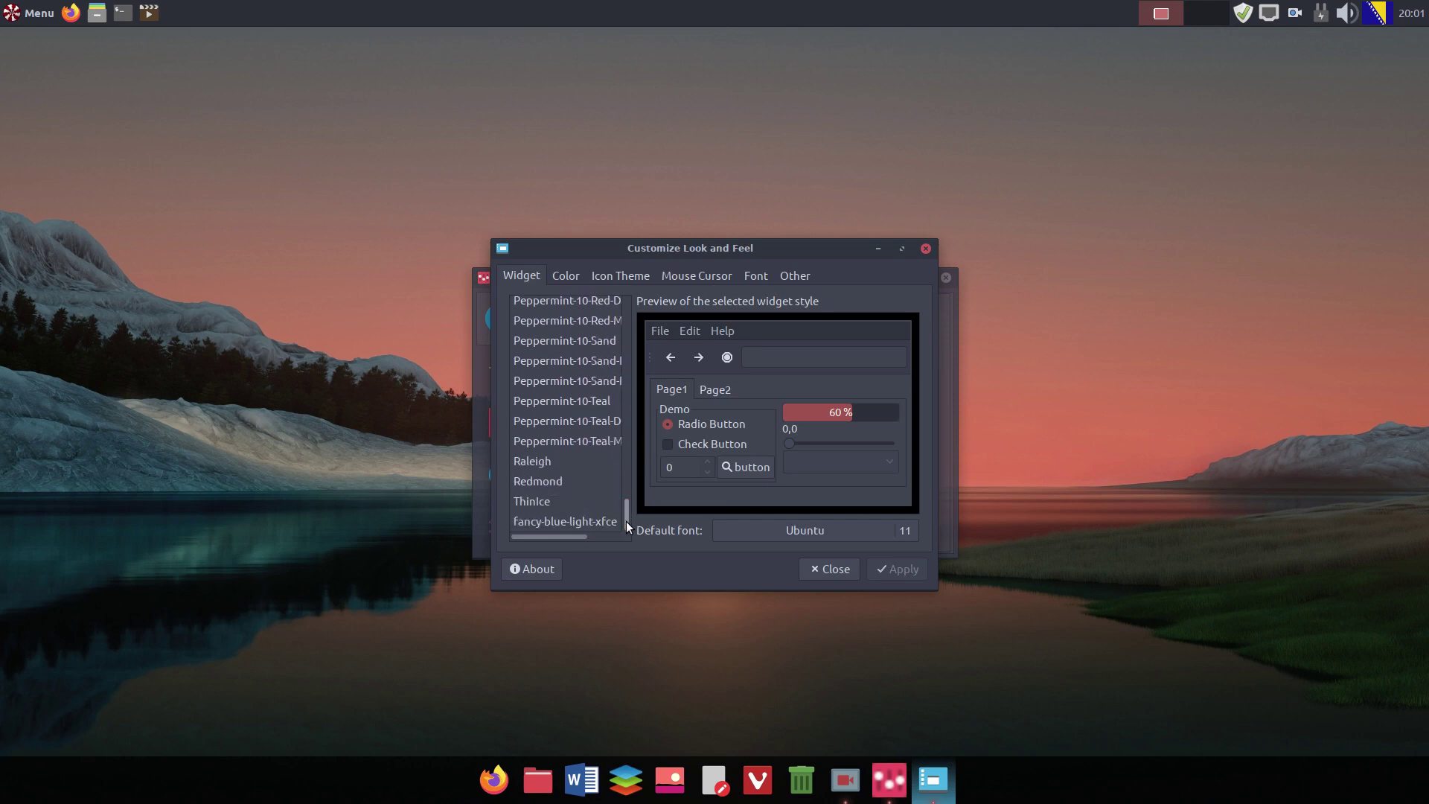
pyautogui.click(620, 276)
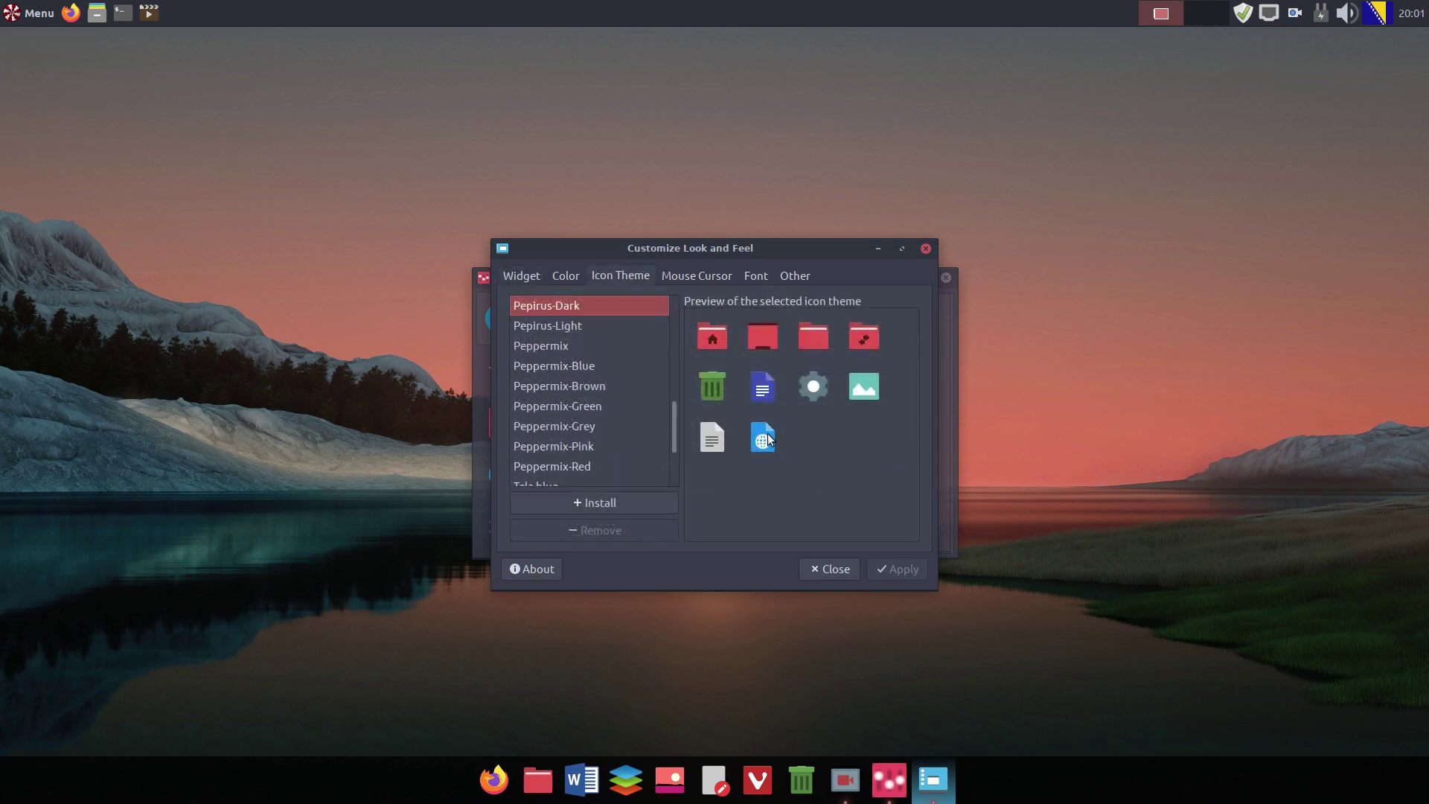
pyautogui.moveTo(676, 418); pyautogui.dragTo(675, 463)
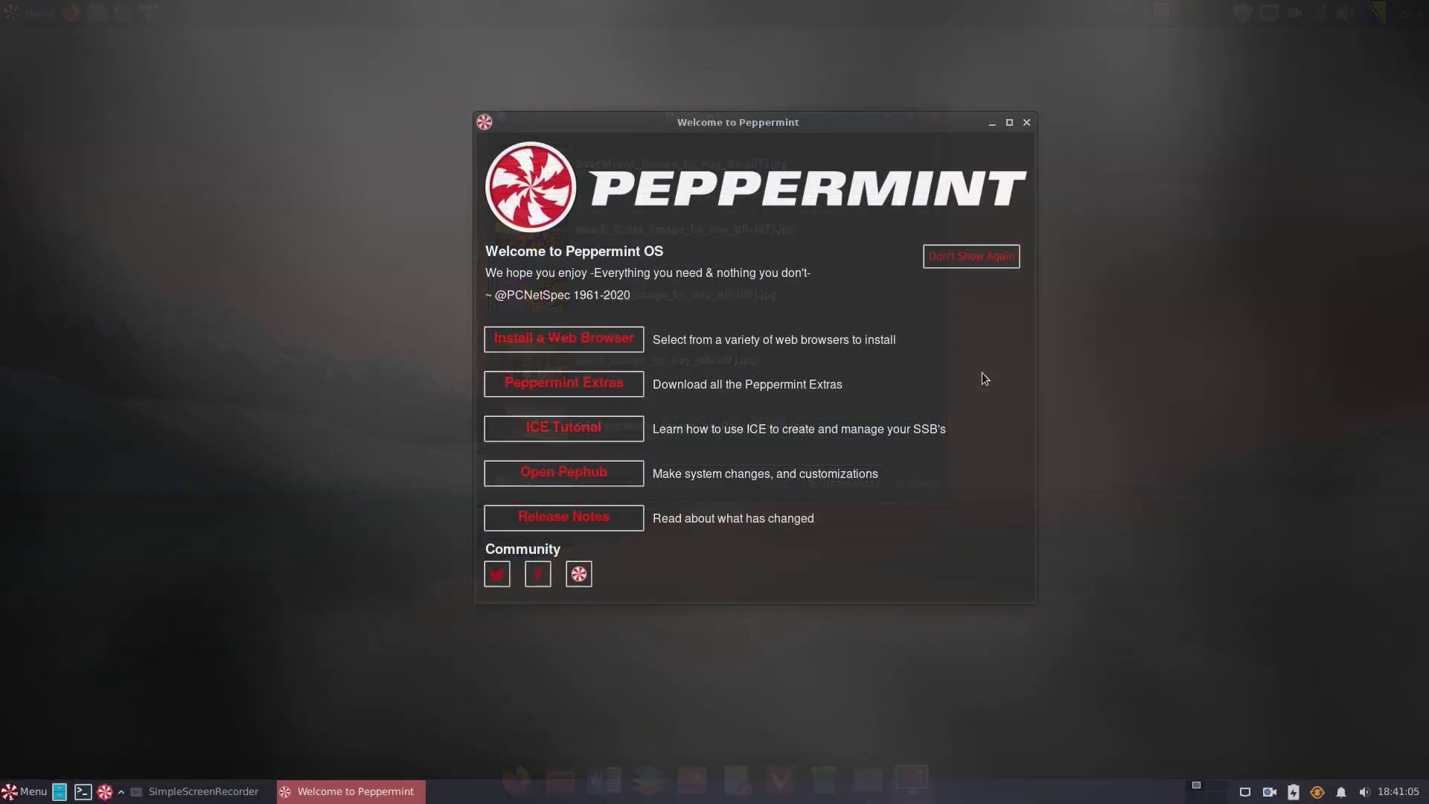
# Step: Install all Peppermint Themes from Get Extra after a successful CodeBerg connection check
pyautogui.click(624, 381)
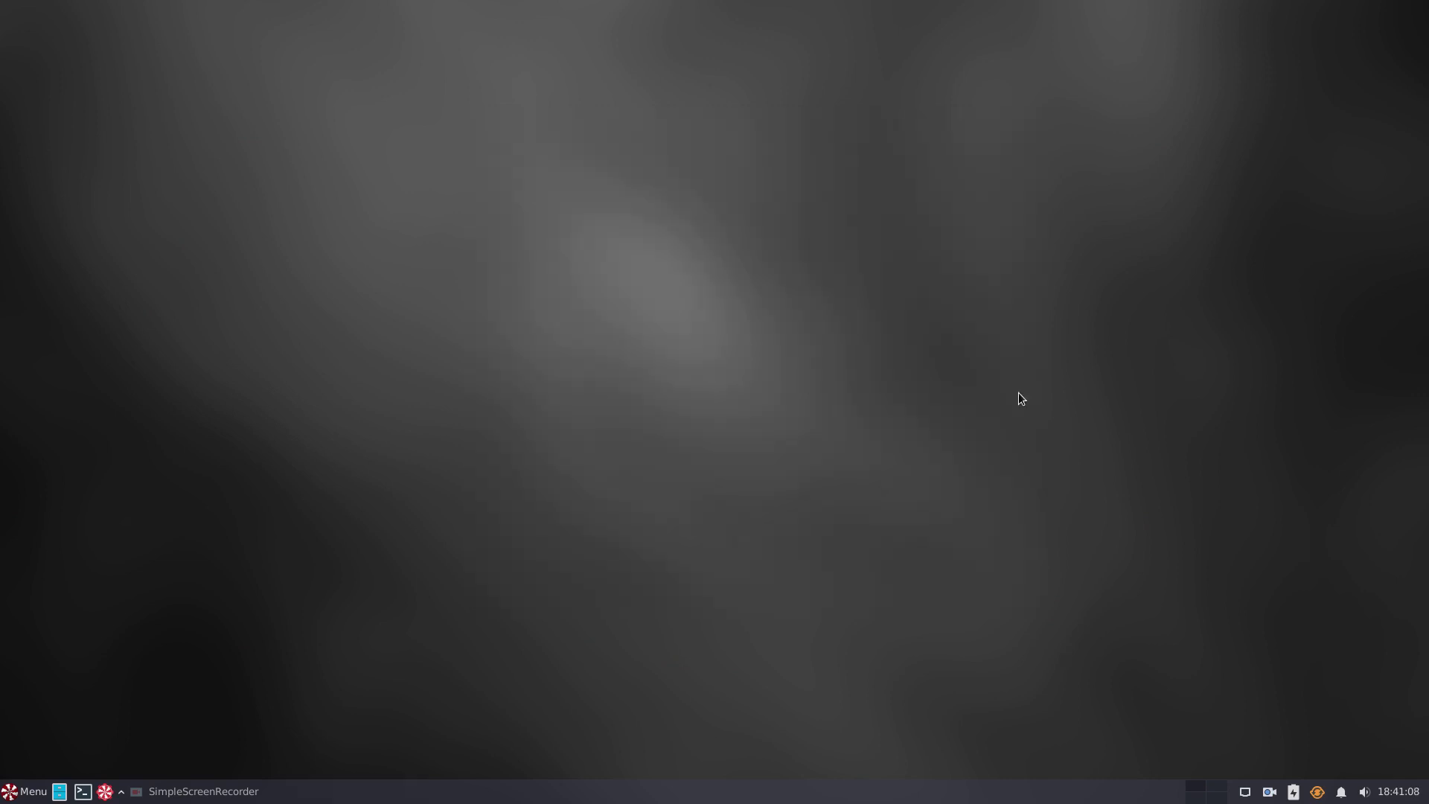
pyautogui.moveTo(773, 251); pyautogui.dragTo(771, 201)
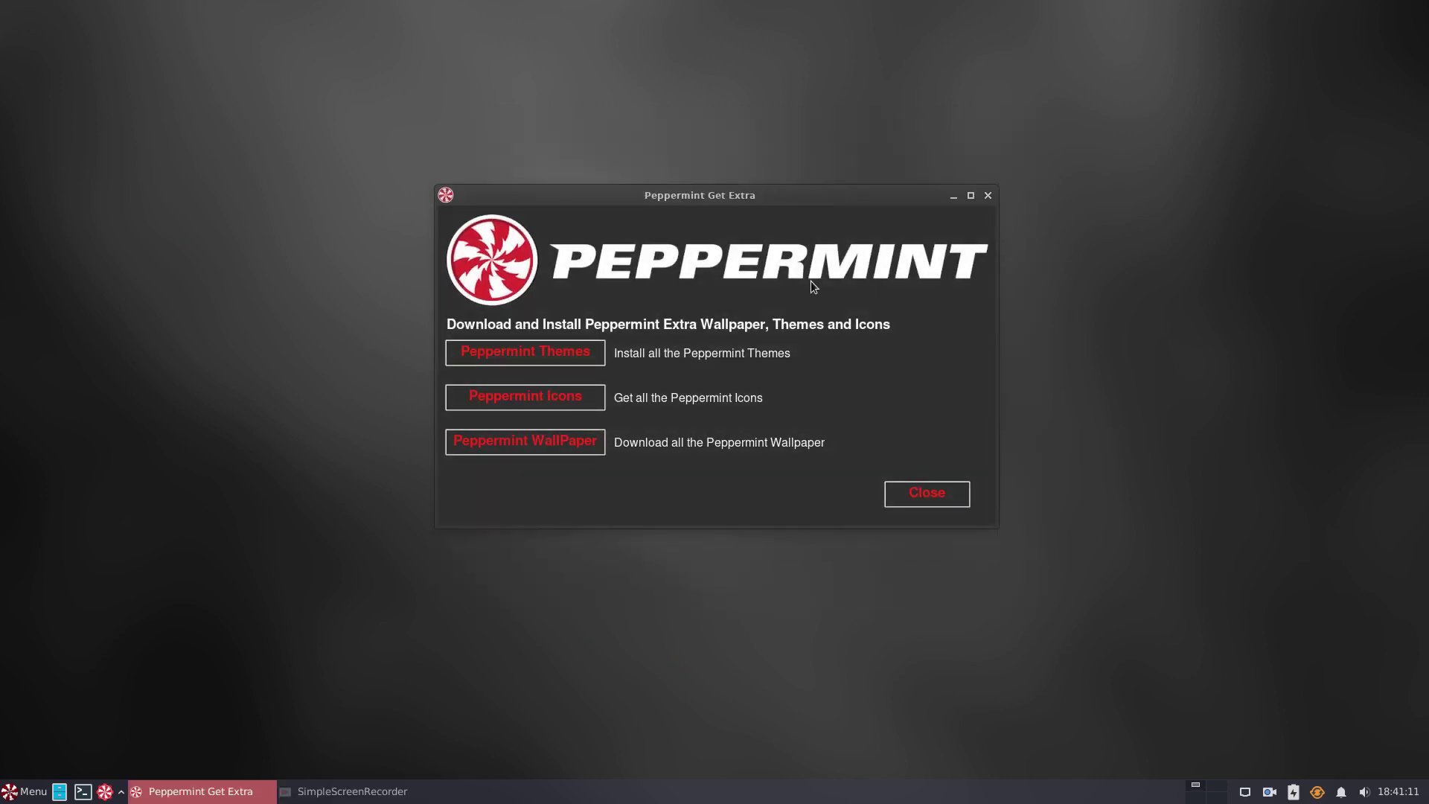
pyautogui.click(540, 350)
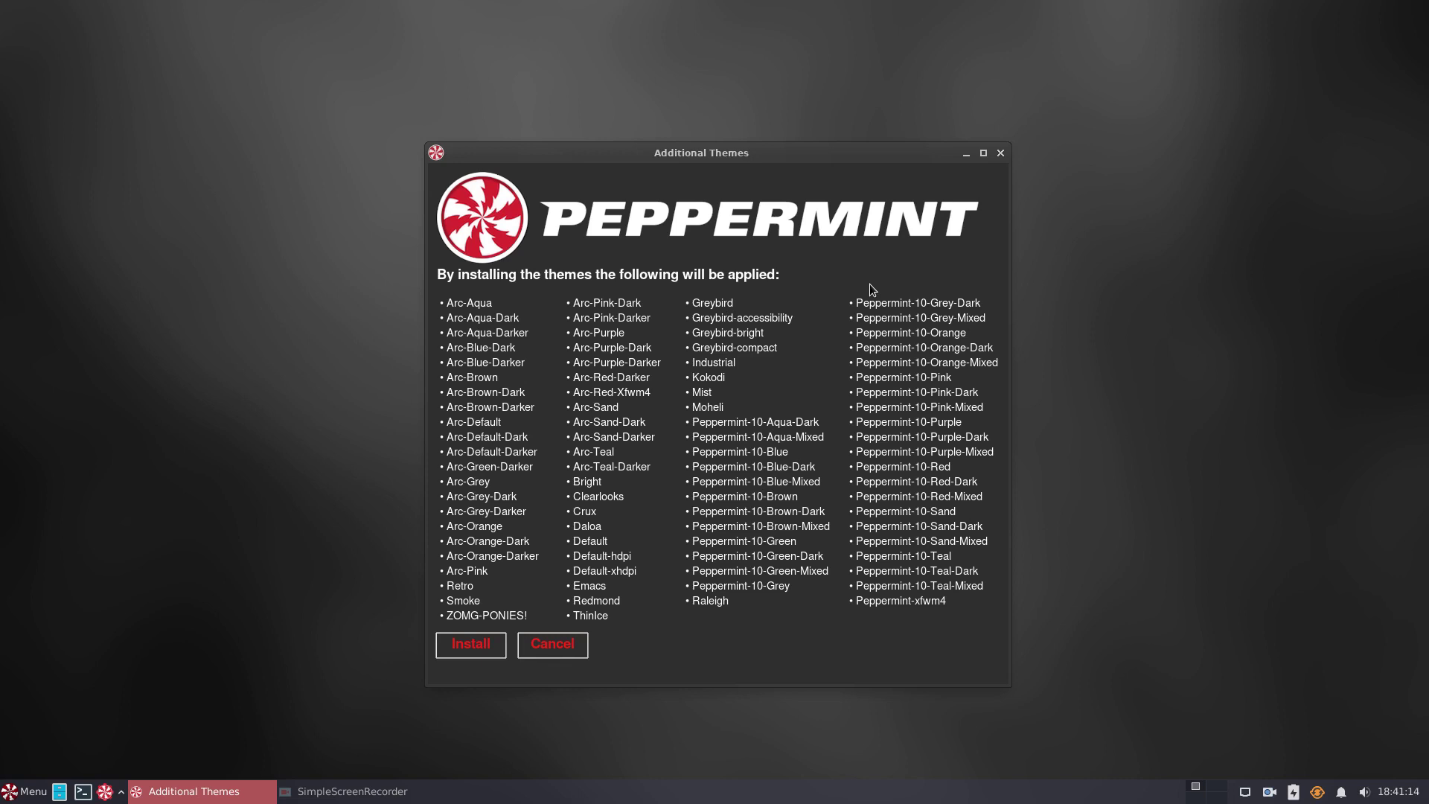
pyautogui.click(457, 652)
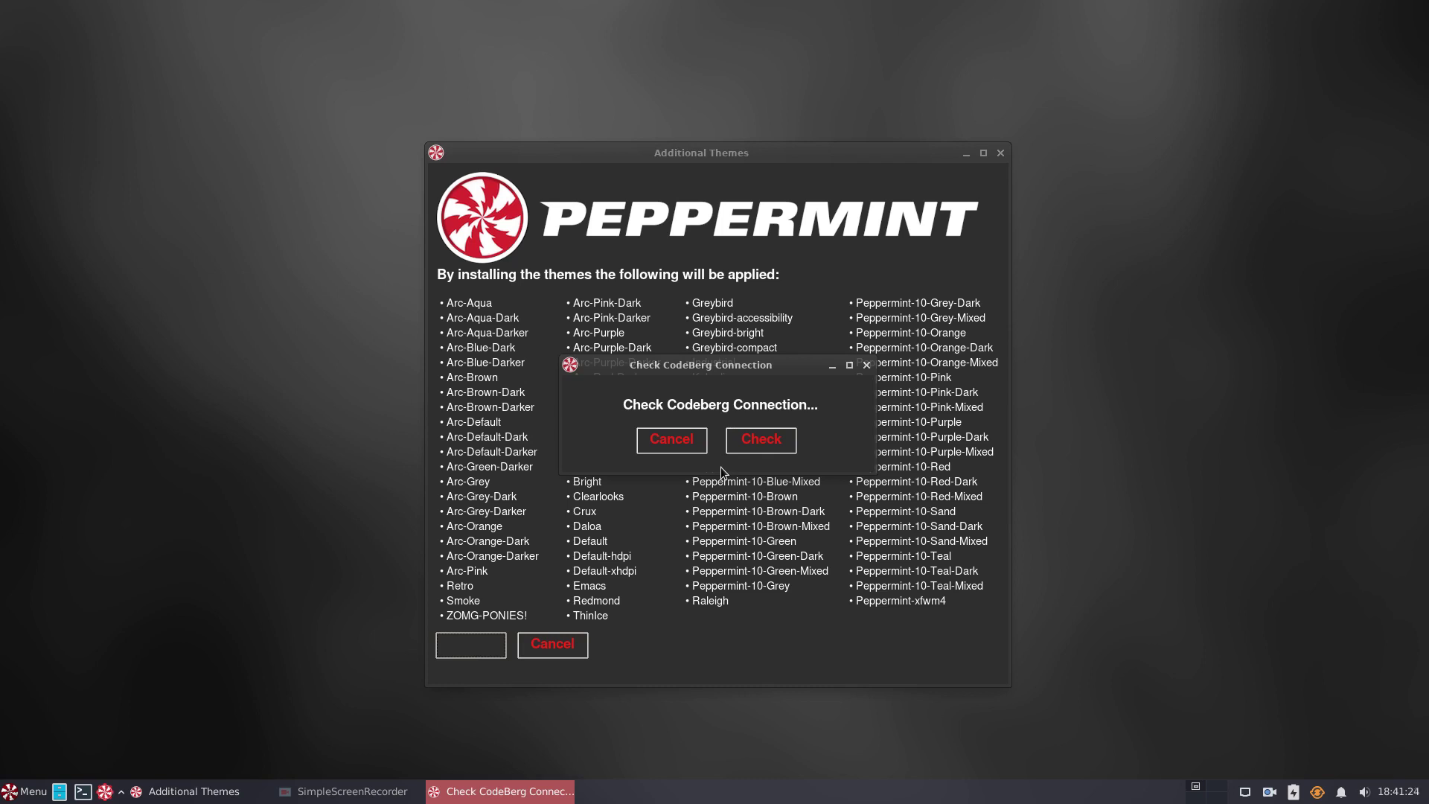
pyautogui.click(770, 440)
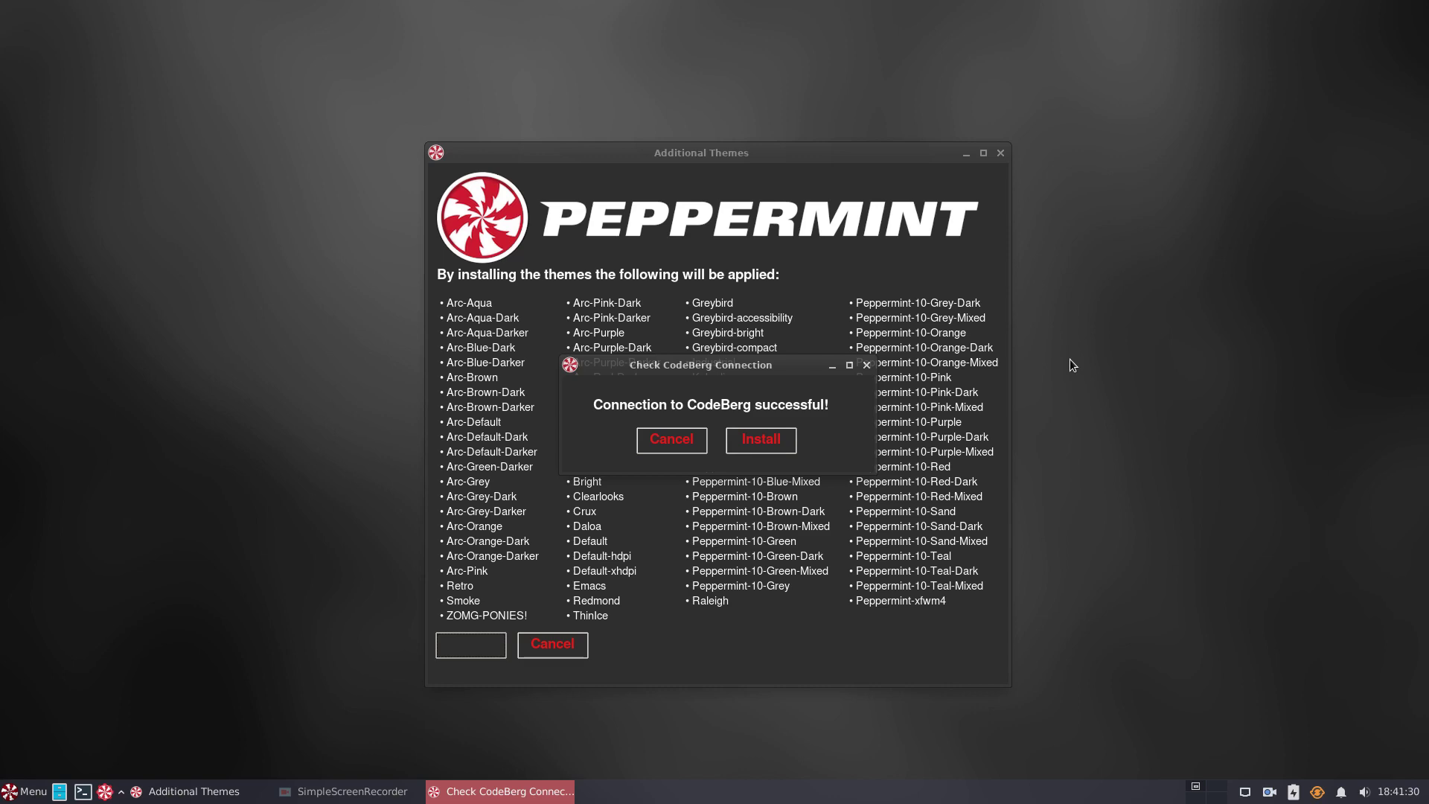
pyautogui.click(789, 440)
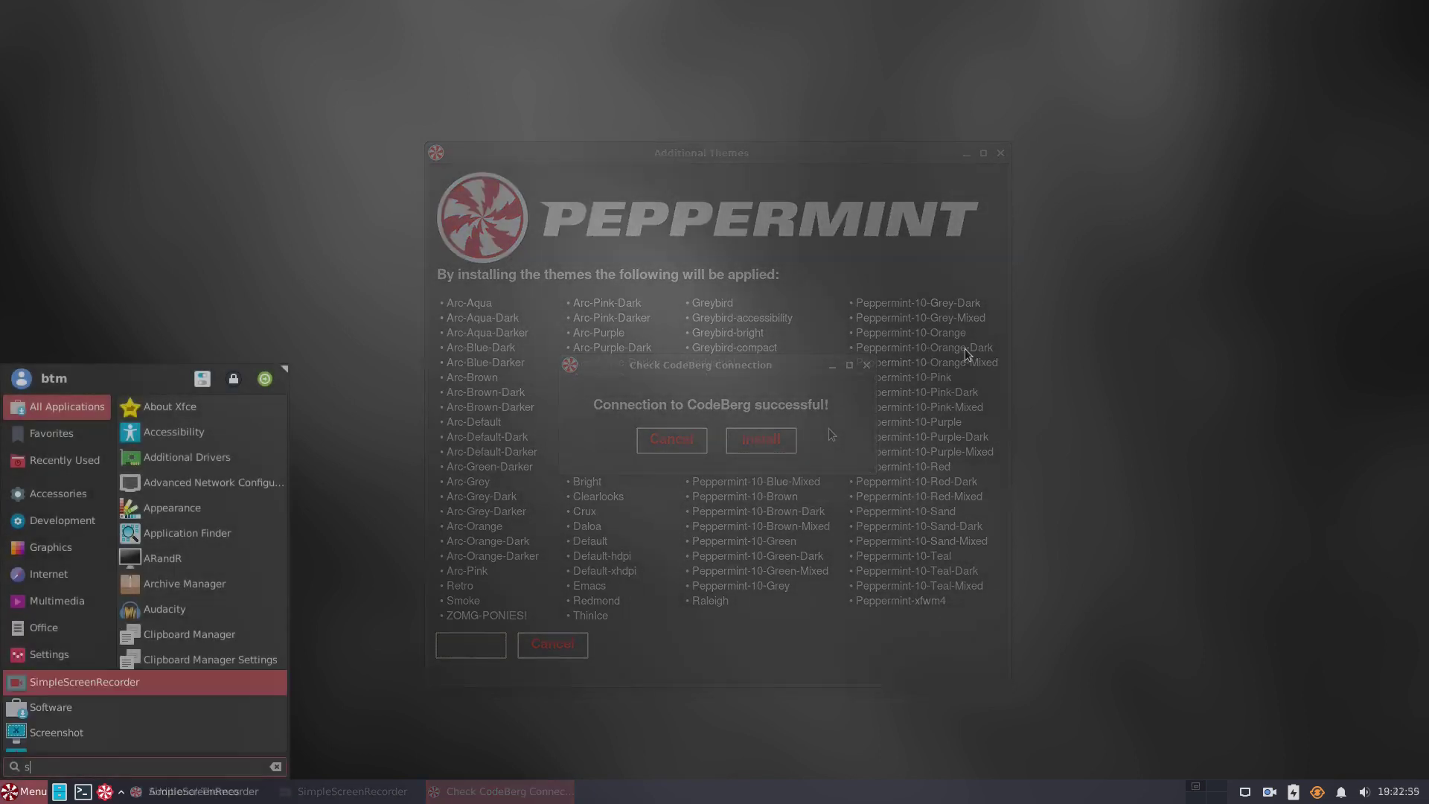
# Step: Launch Synaptic Package Manager, authenticating with the password
pyautogui.press('Return')
pyautogui.write('********')
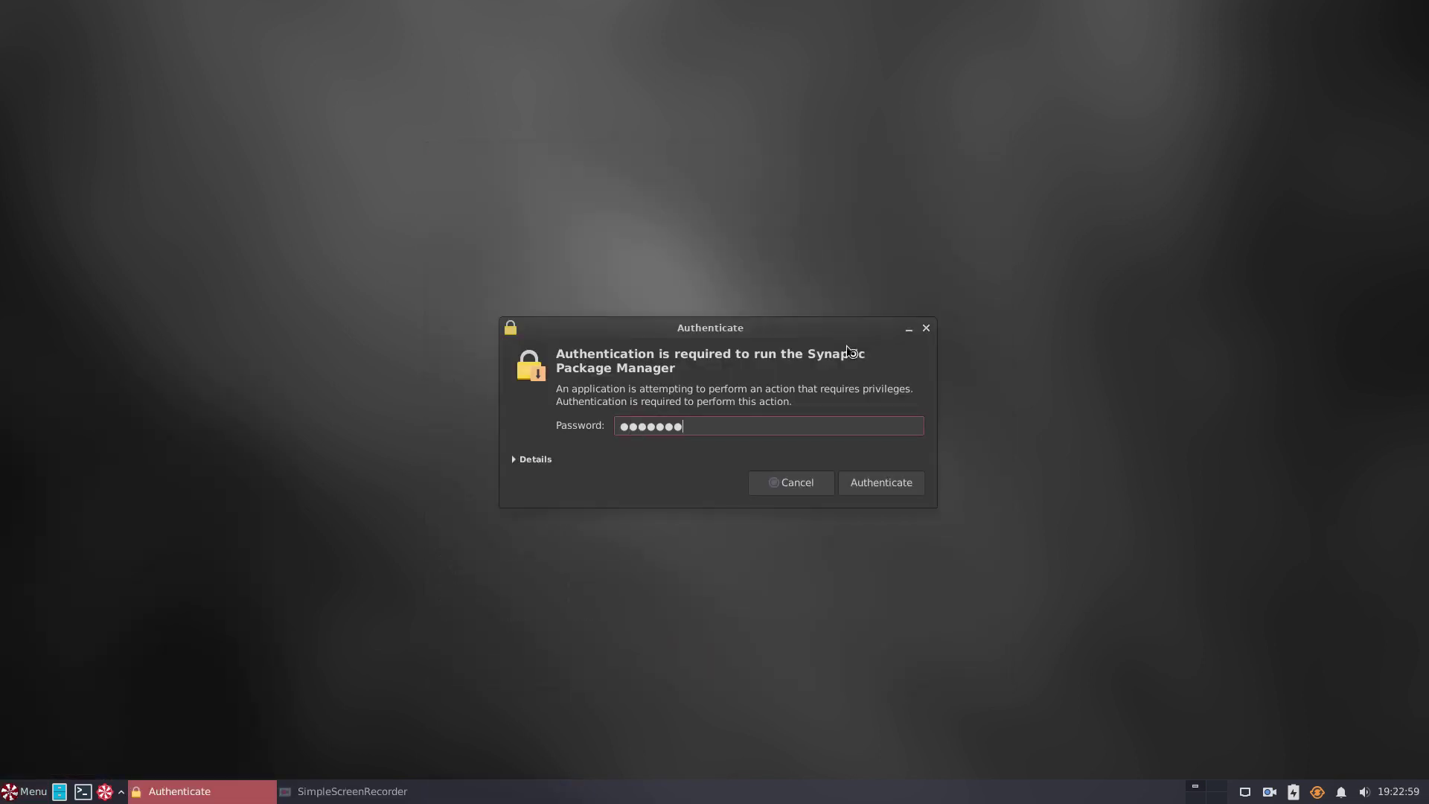
pyautogui.press('Return')
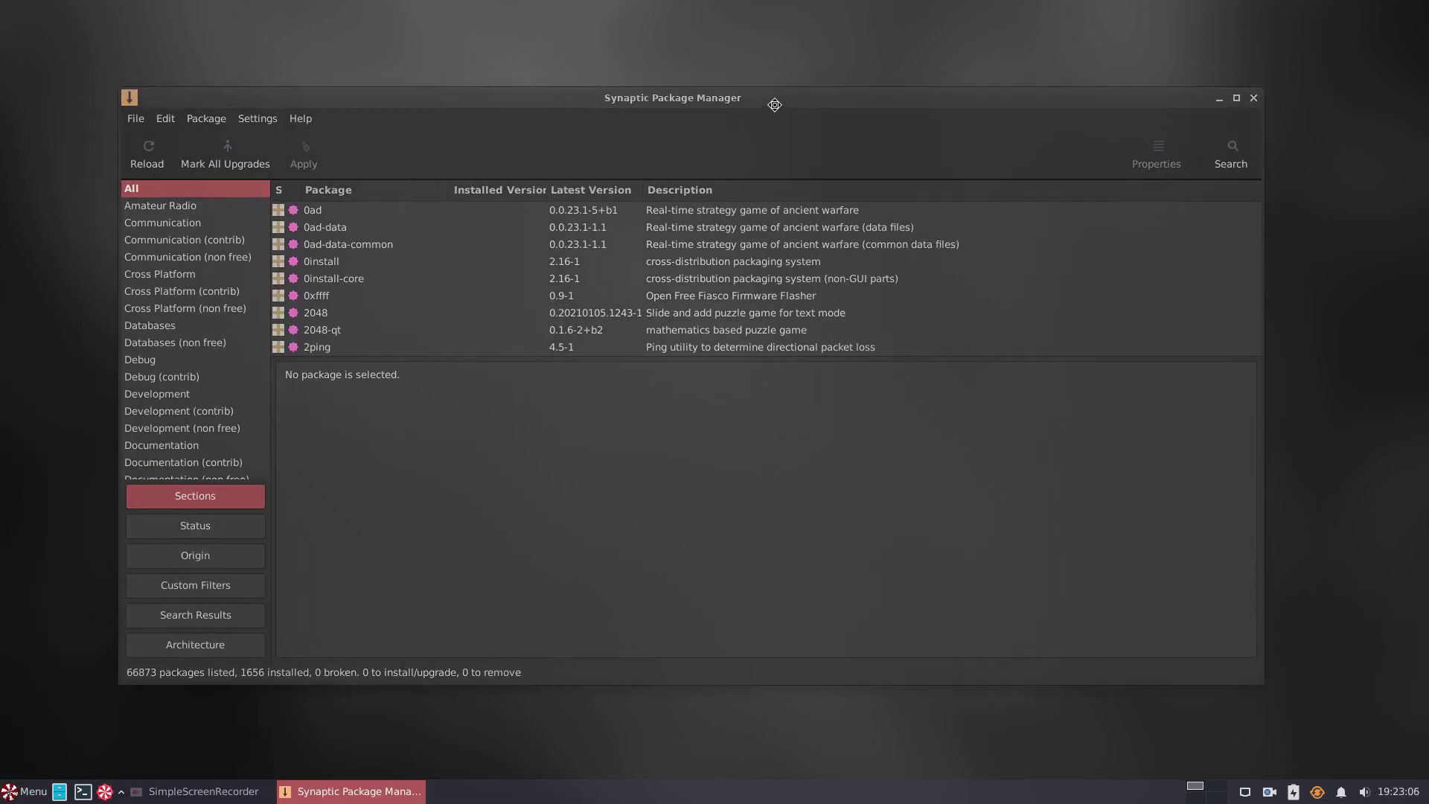
# Step: Mark plank with libplank1 and libplank-common for installation and apply the changes
pyautogui.click(1232, 153)
pyautogui.write('gnome')
pyautogui.click(748, 445)
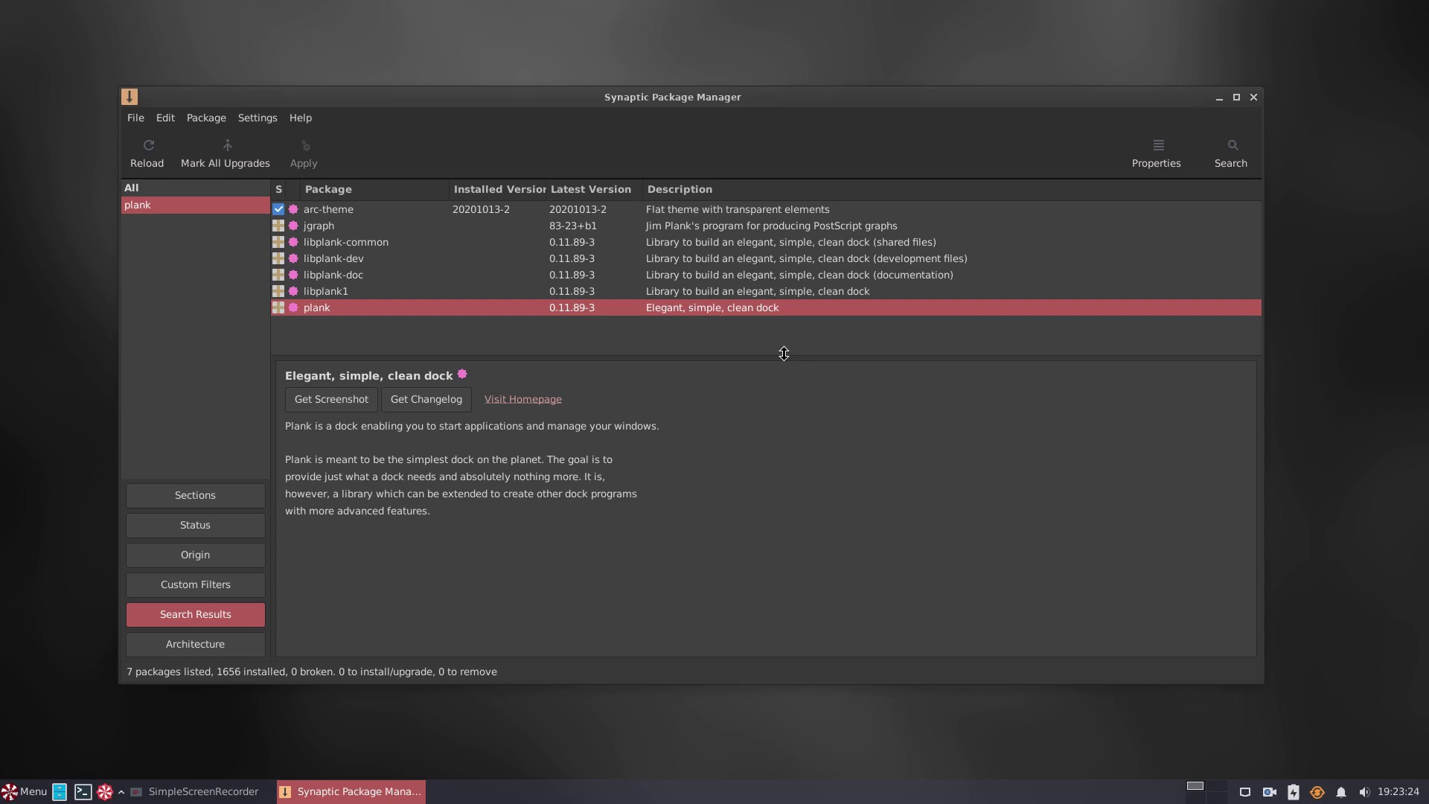
pyautogui.rightClick(556, 307)
pyautogui.click(601, 340)
pyautogui.press('Return')
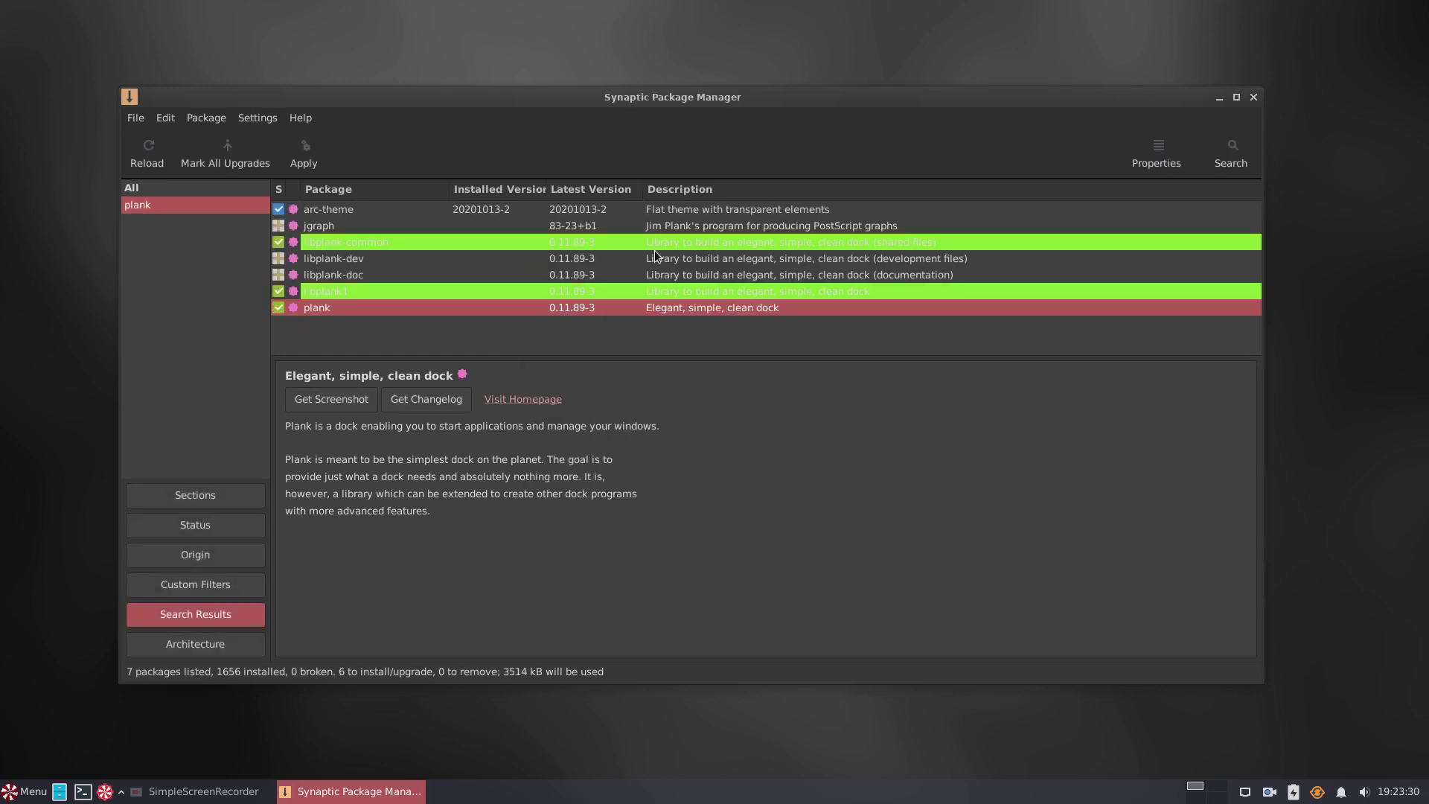
pyautogui.click(304, 151)
pyautogui.click(918, 539)
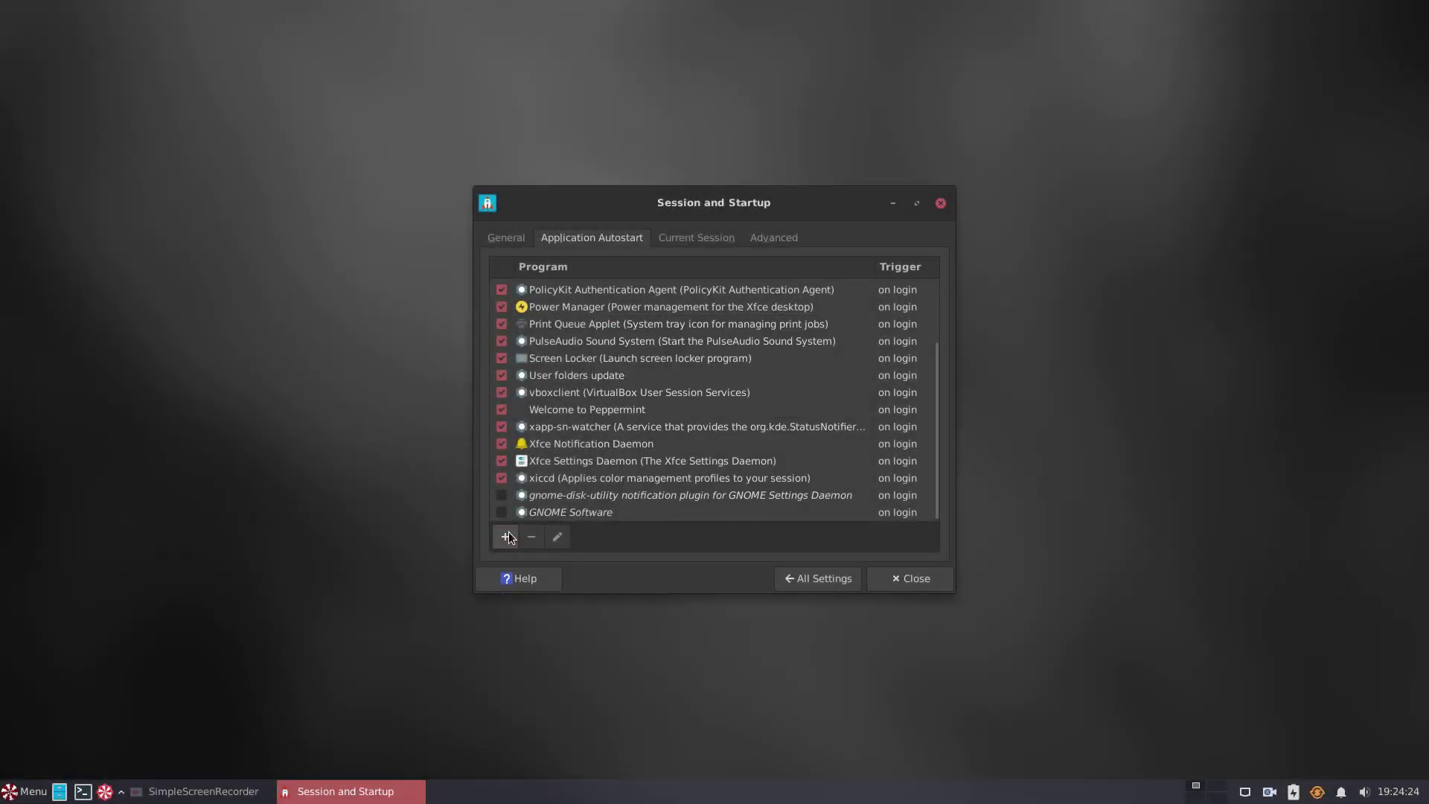
# Step: Add a 'Plank' autostart entry with description Plank and command /usr/bin/plank
pyautogui.click(508, 536)
pyautogui.write('Plank')
pyautogui.click(780, 381)
pyautogui.write('Plank')
pyautogui.click(722, 409)
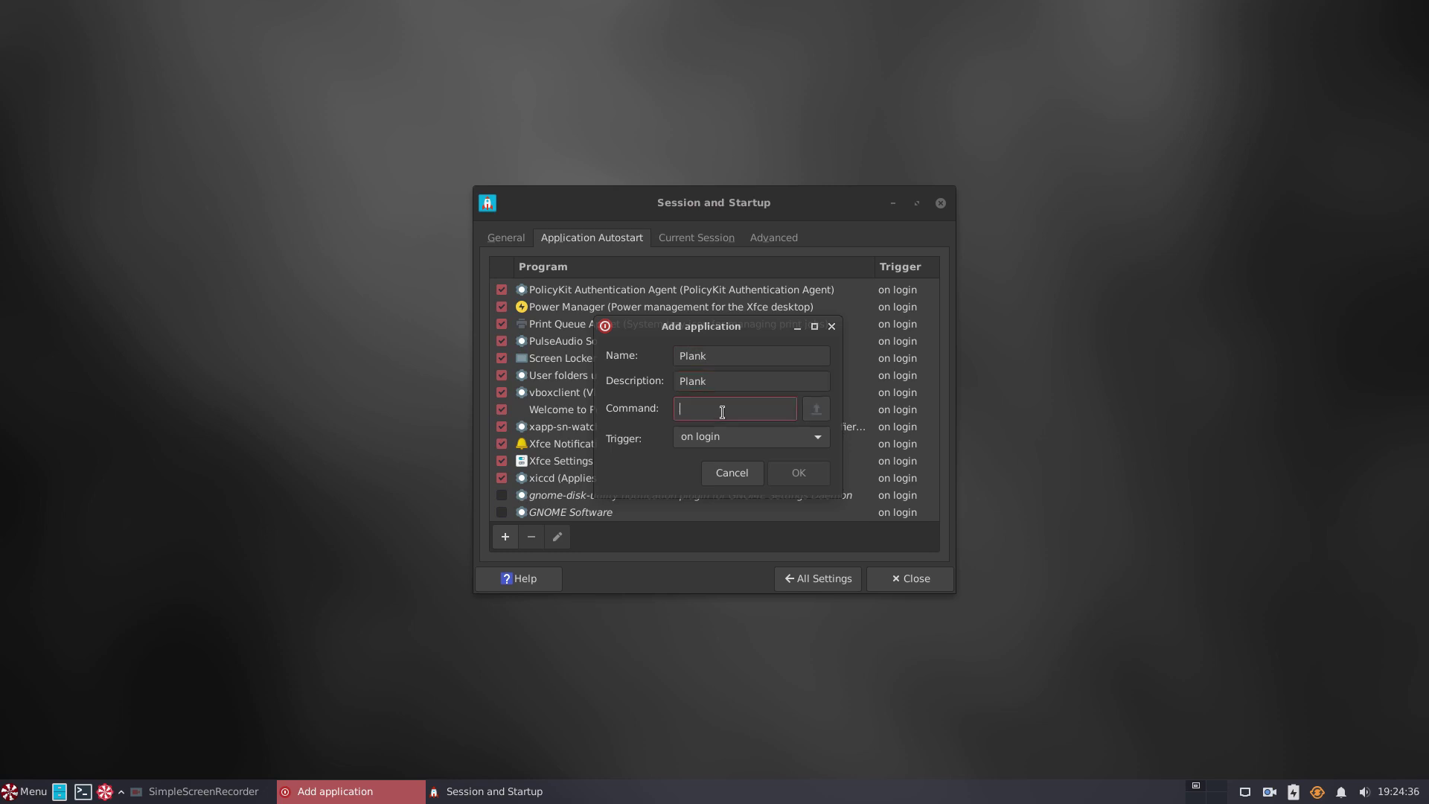
pyautogui.write('/usr/bin/plank')
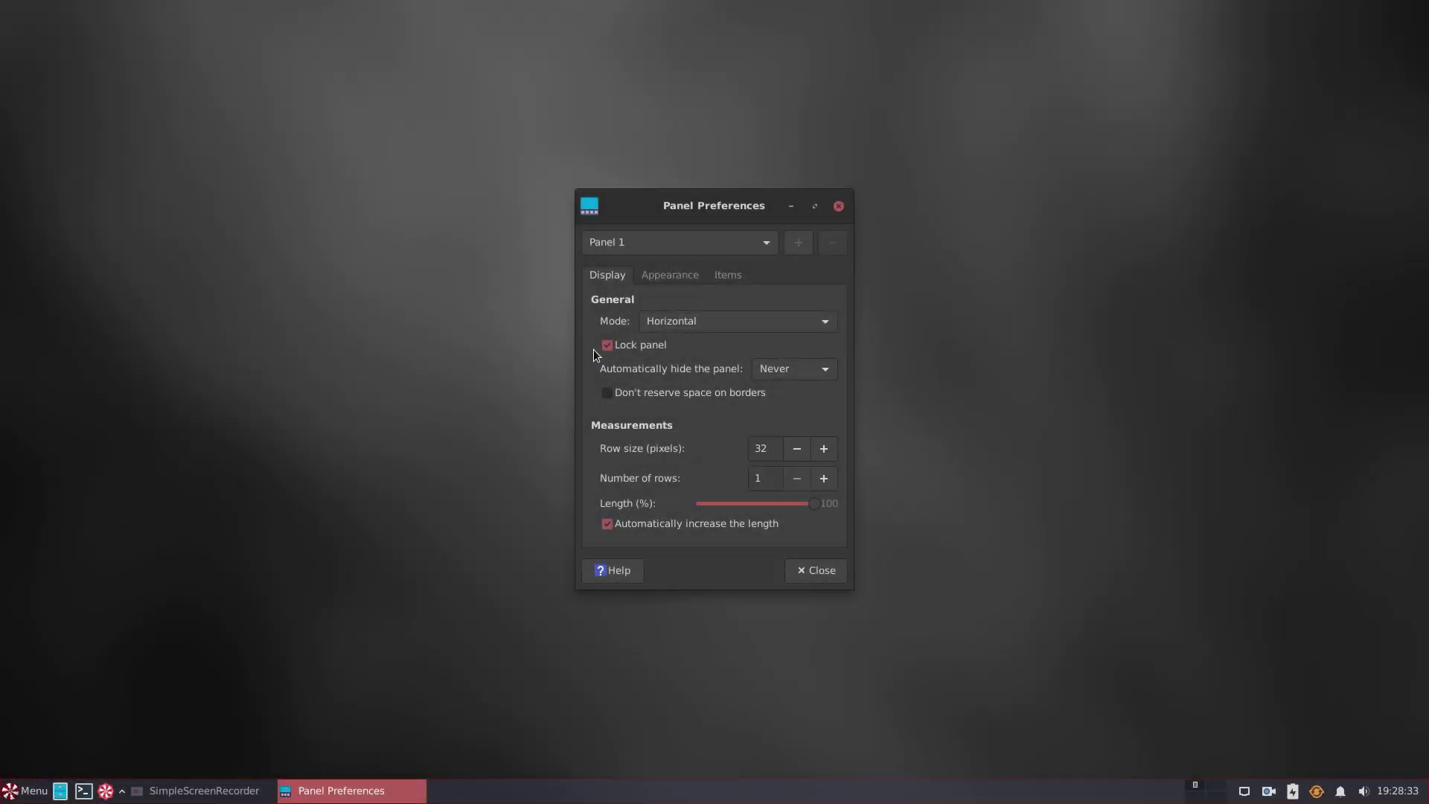
# Step: Unlock the panel, move it to the top of the screen, and lock it again
pyautogui.click(606, 346)
pyautogui.moveTo(6, 793); pyautogui.dragTo(5, 16)
pyautogui.click(607, 345)
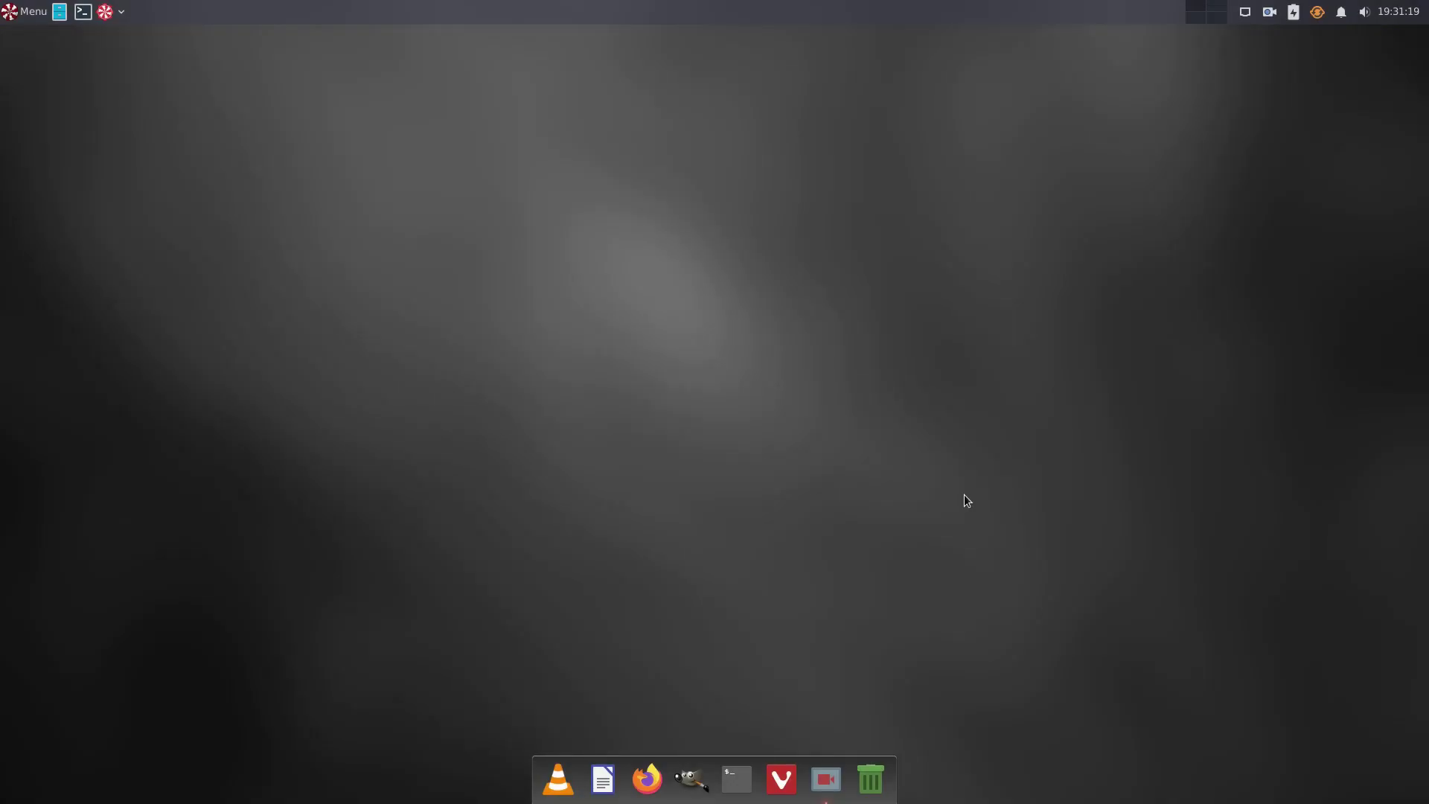
# Step: Launch Peppermint Hub from the application search using 'hub'
pyautogui.press('super')
pyautogui.write('hub')
pyautogui.press('Return')
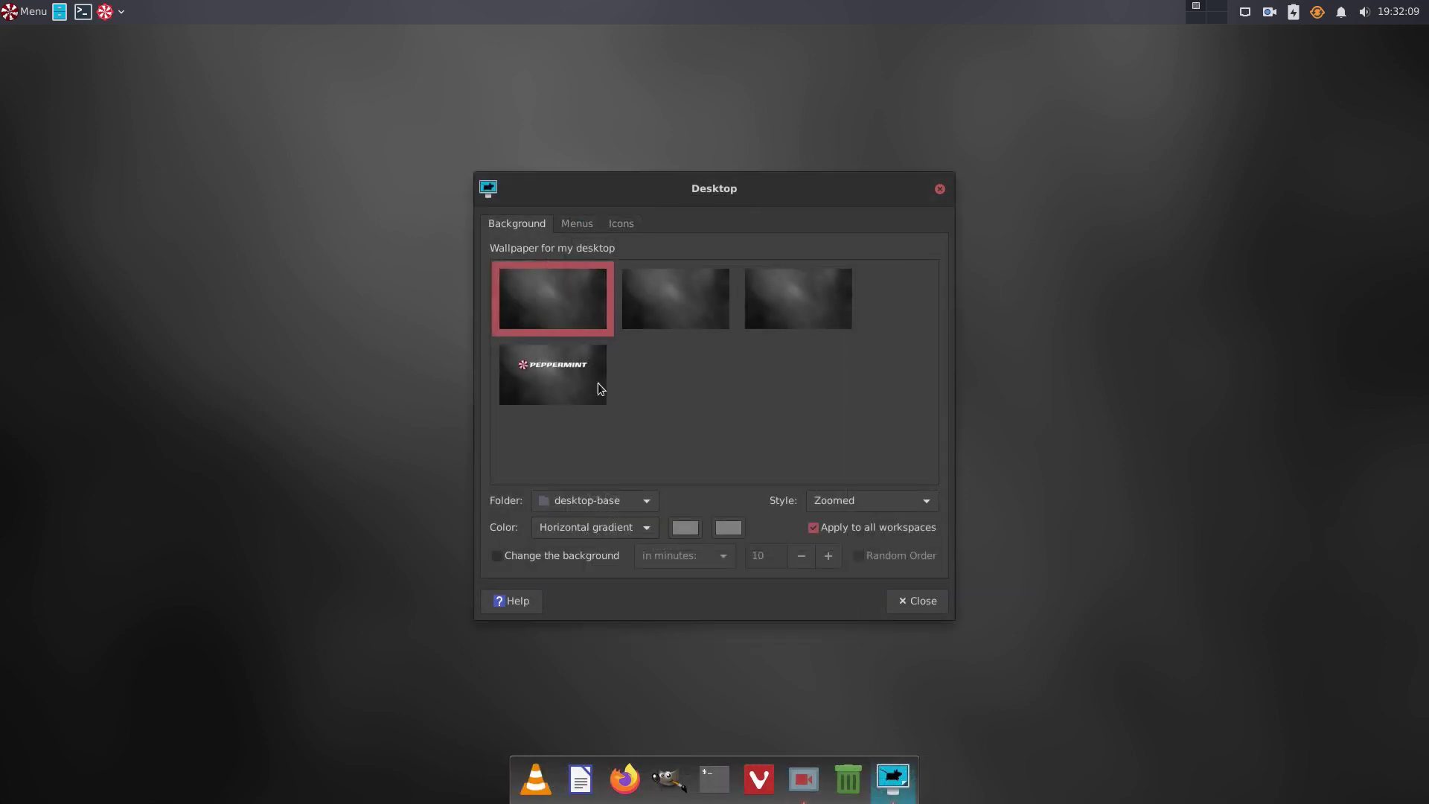
# Step: Pick the backgrounds folder in the Desktop wallpaper Folder dropdown
pyautogui.click(647, 501)
pyautogui.click(640, 477)
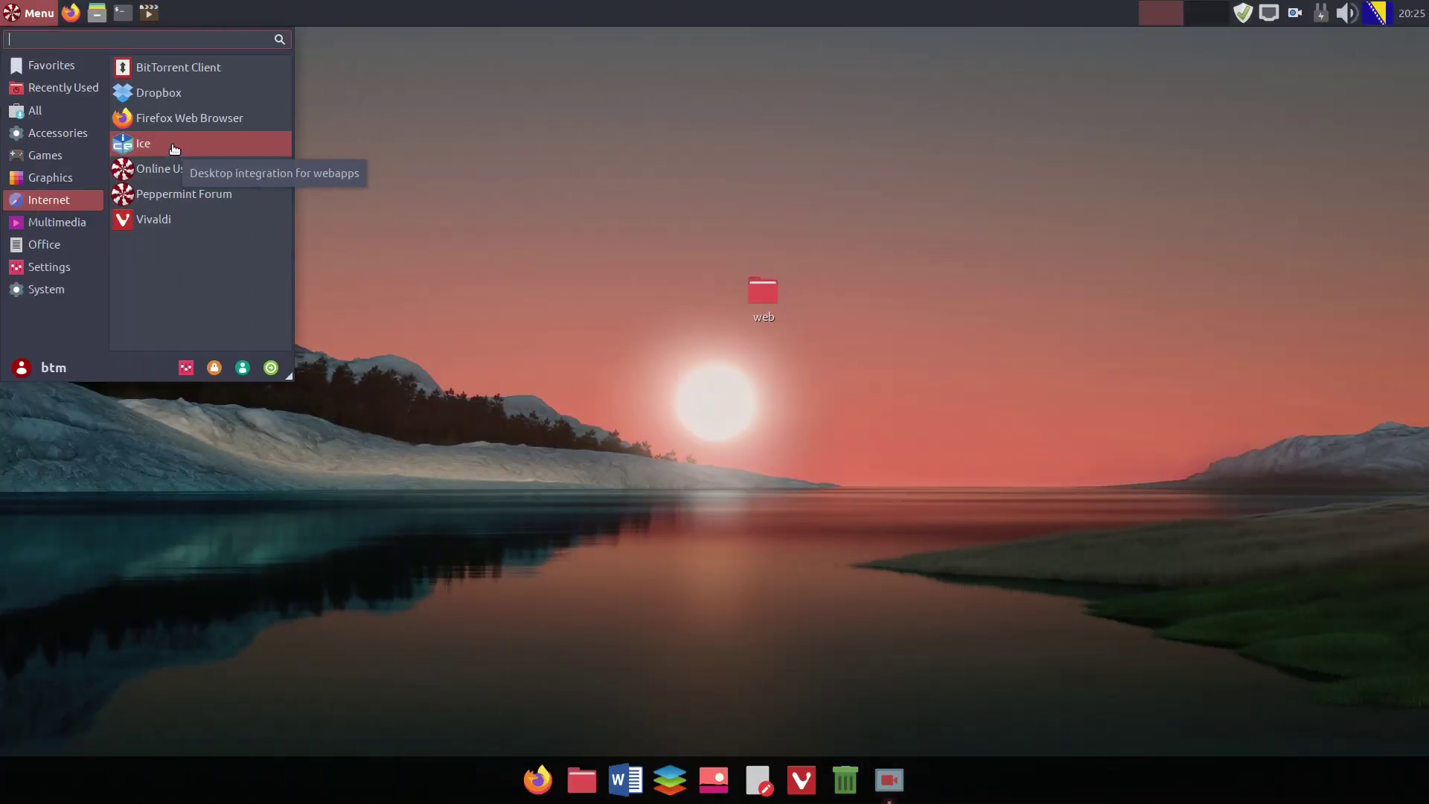
# Step: Dismiss the menu, shift the Ice window aside, and review web apps on the Remove tab
pyautogui.click(658, 225)
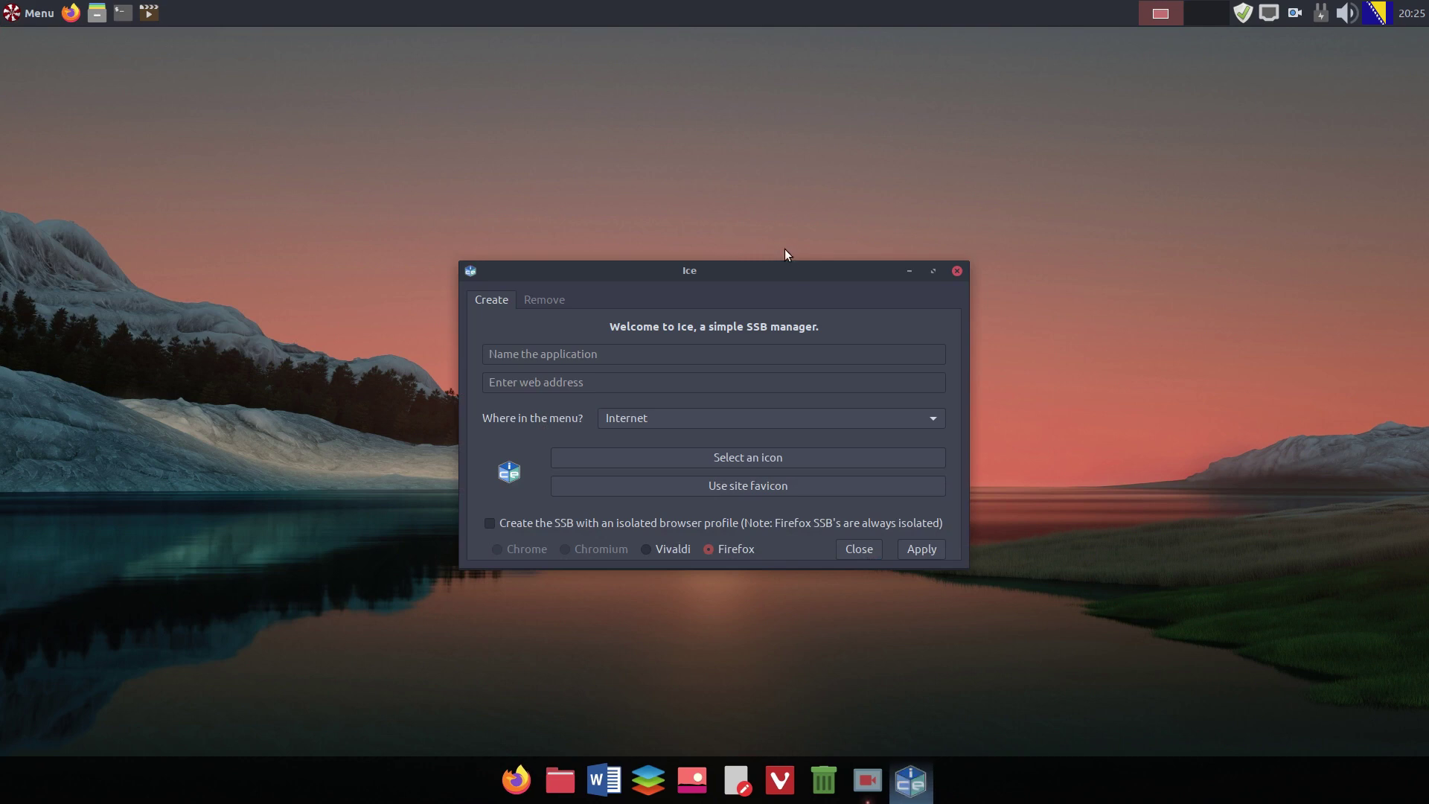
pyautogui.moveTo(797, 270); pyautogui.dragTo(813, 255)
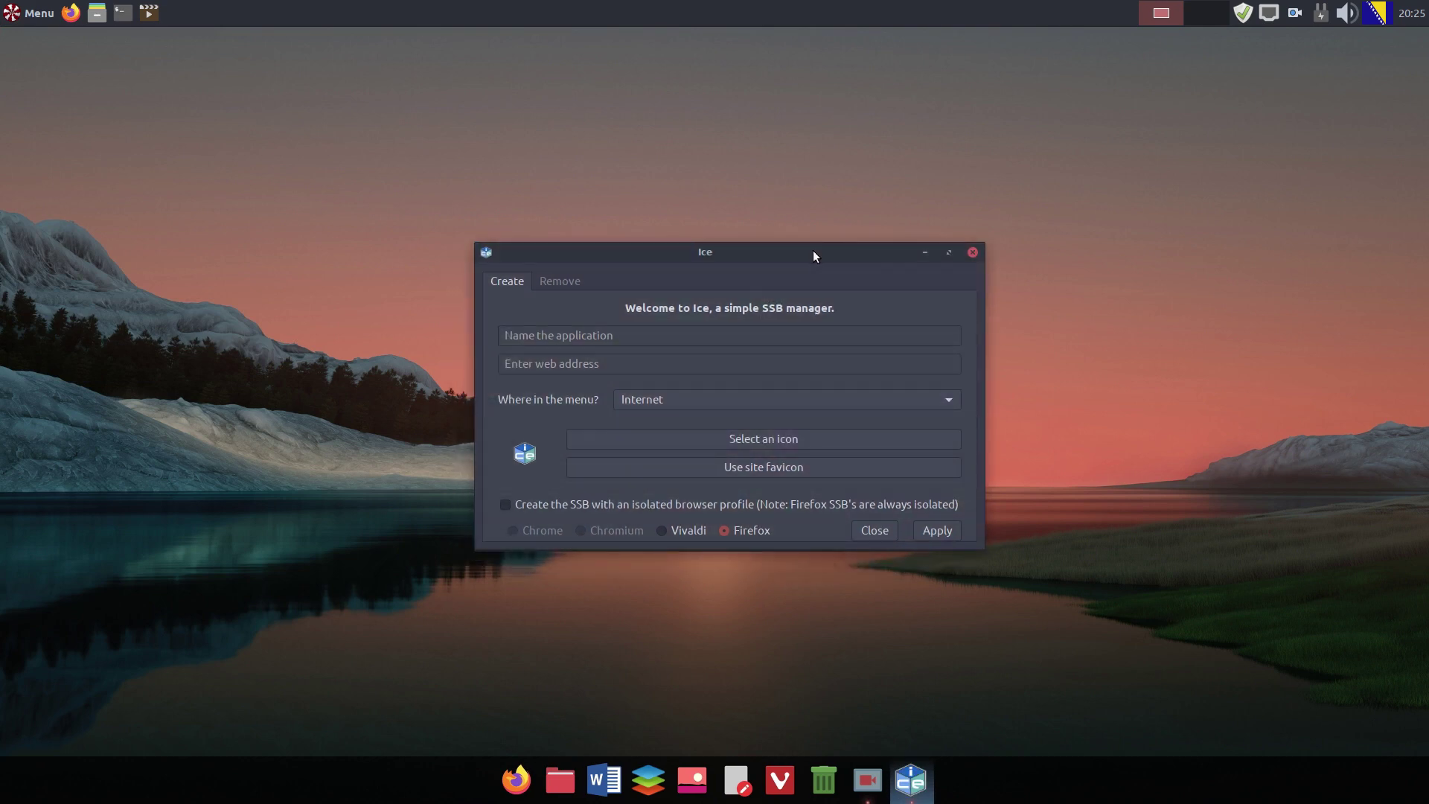
pyautogui.click(551, 281)
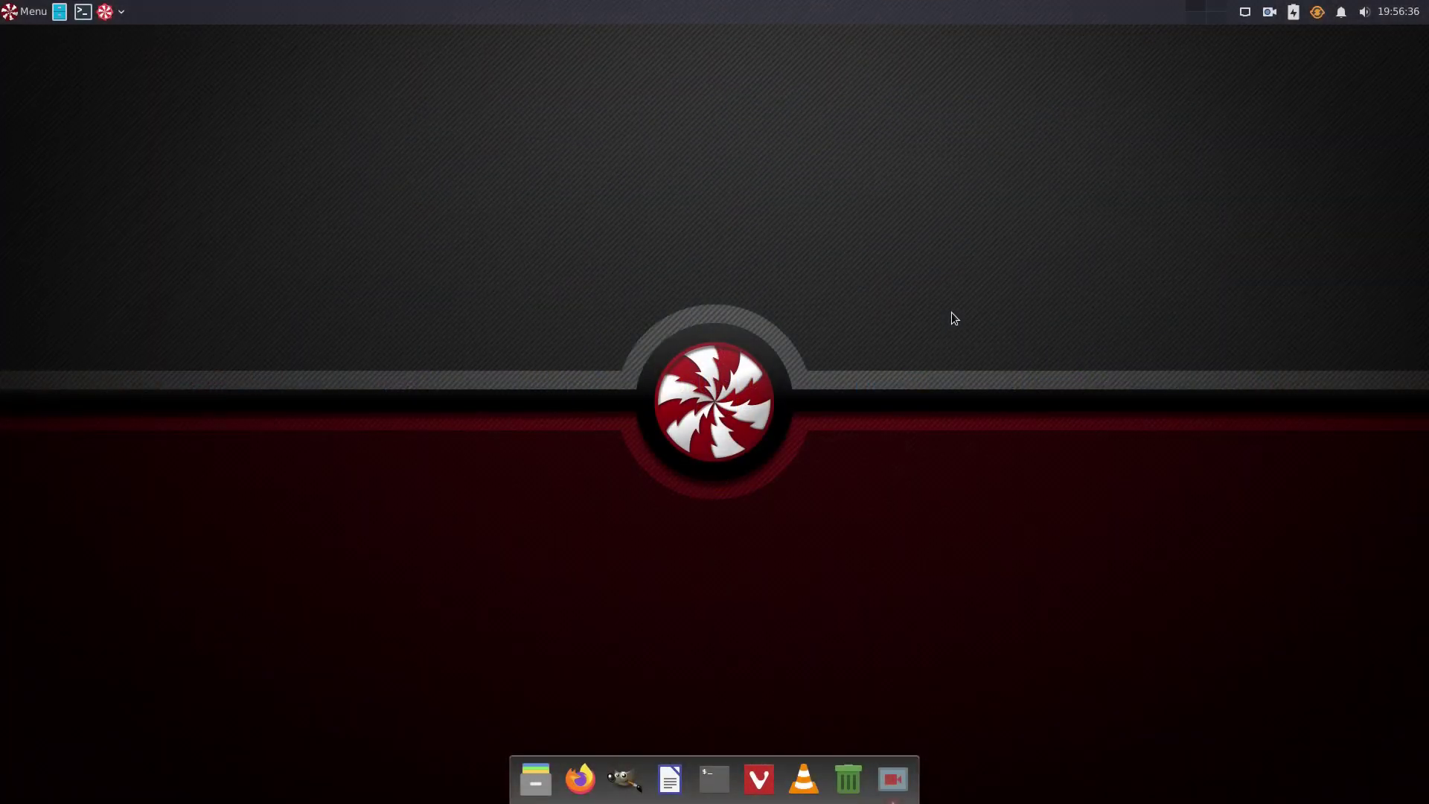
# Step: Launch the Ice web-app manager from the menu's Internet category
pyautogui.click(25, 15)
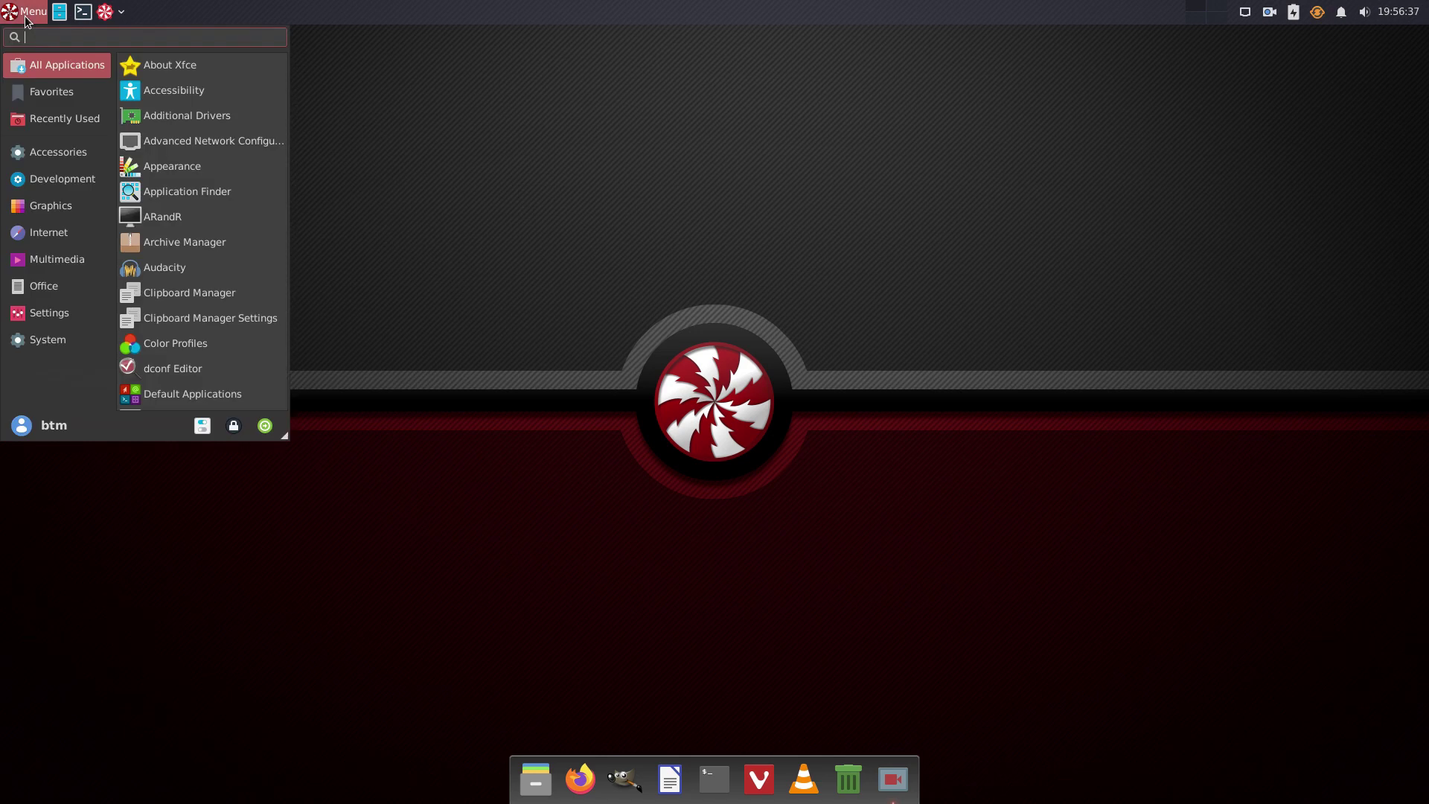
pyautogui.click(42, 234)
pyautogui.click(217, 92)
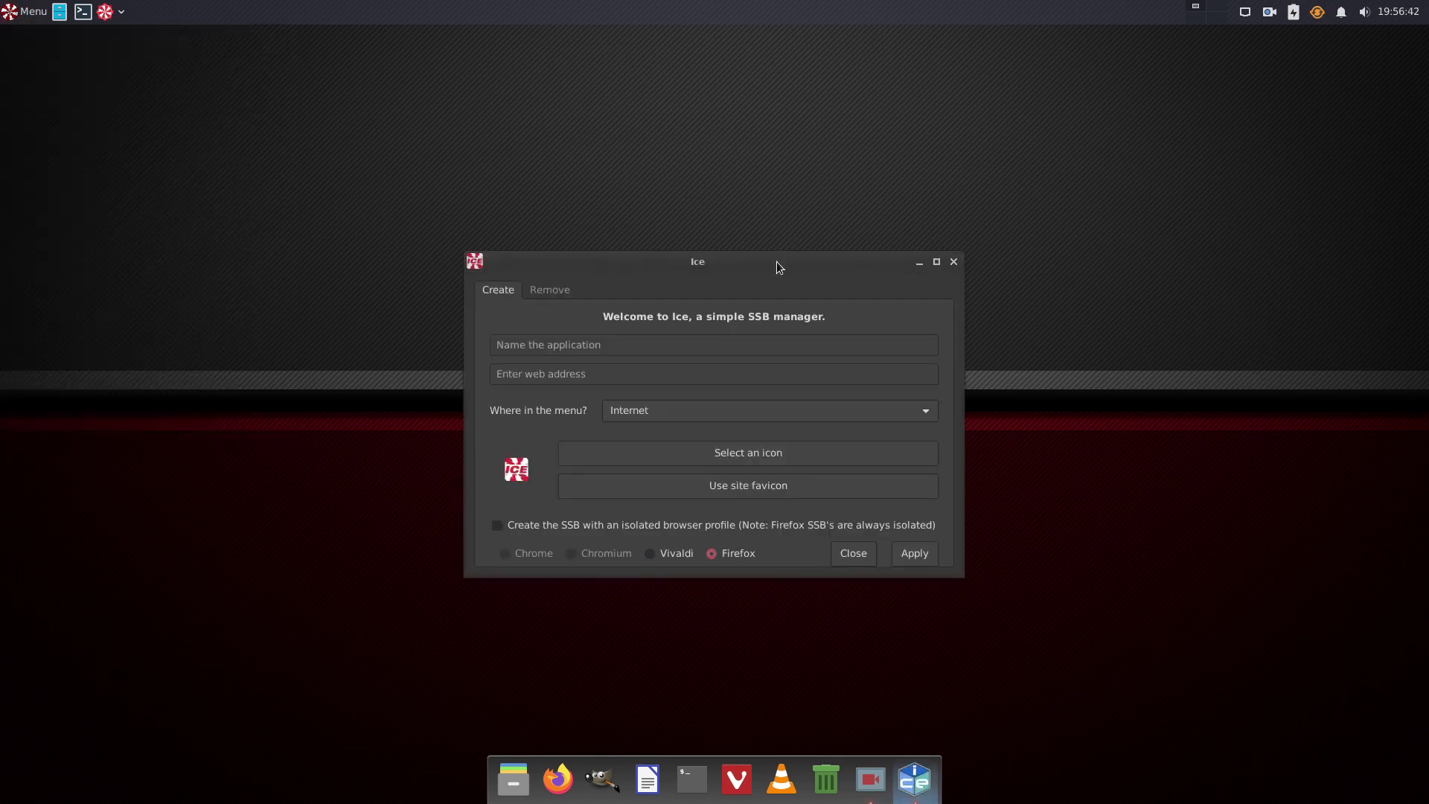
pyautogui.click(552, 209)
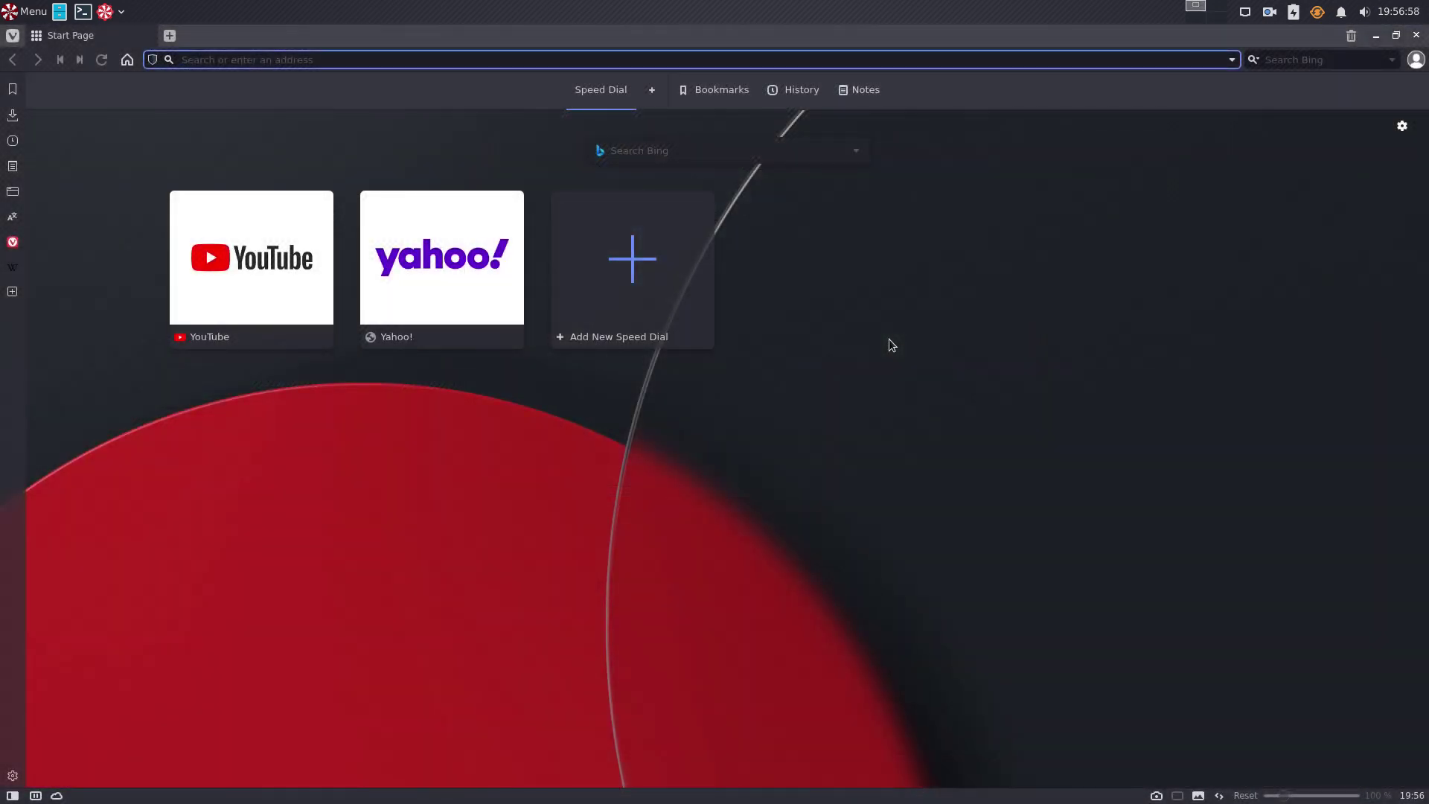
# Step: Load dropbox.com in Vivaldi, accept its cookies, and minimize the browser
pyautogui.write('dropbox.c')
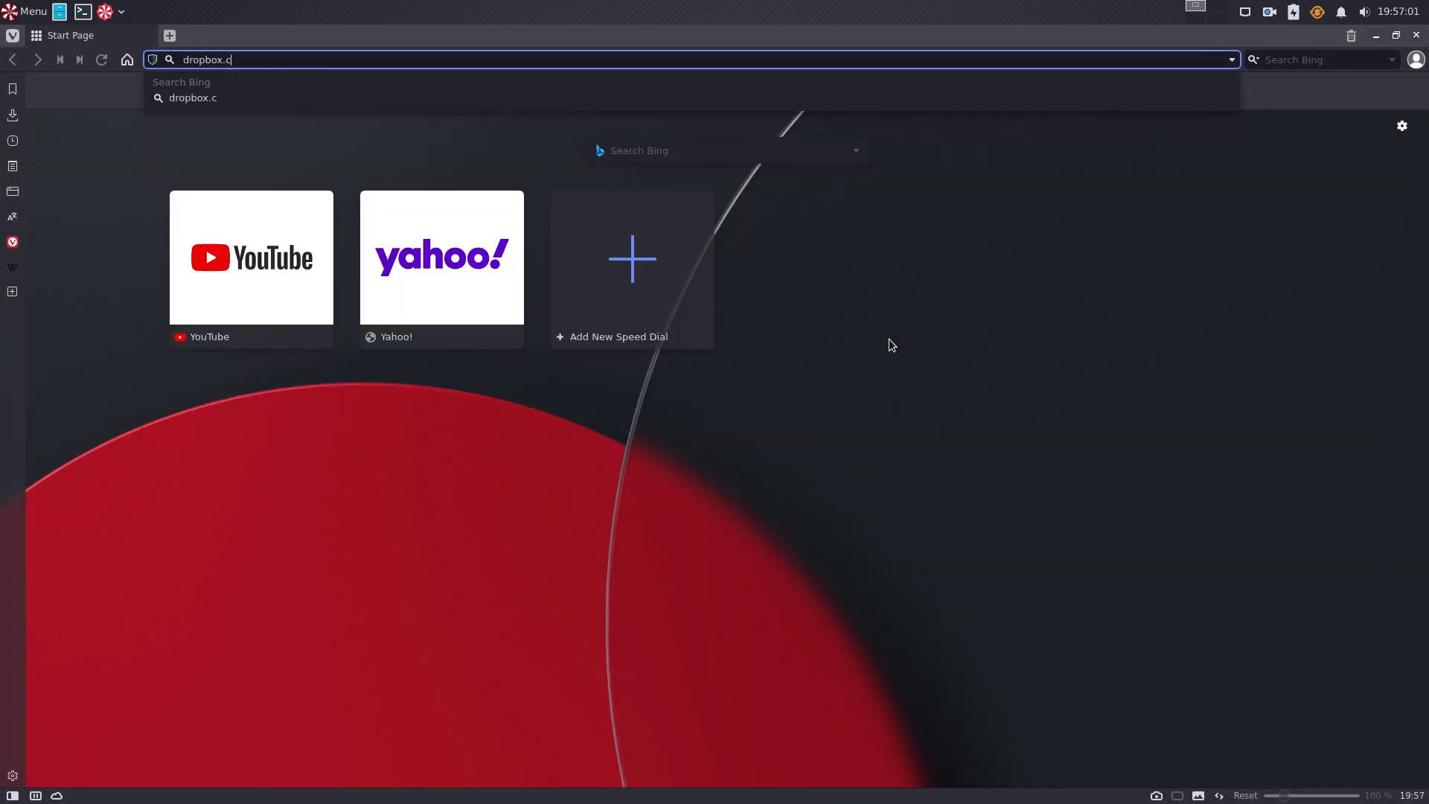
pyautogui.write('om')
pyautogui.press('Return')
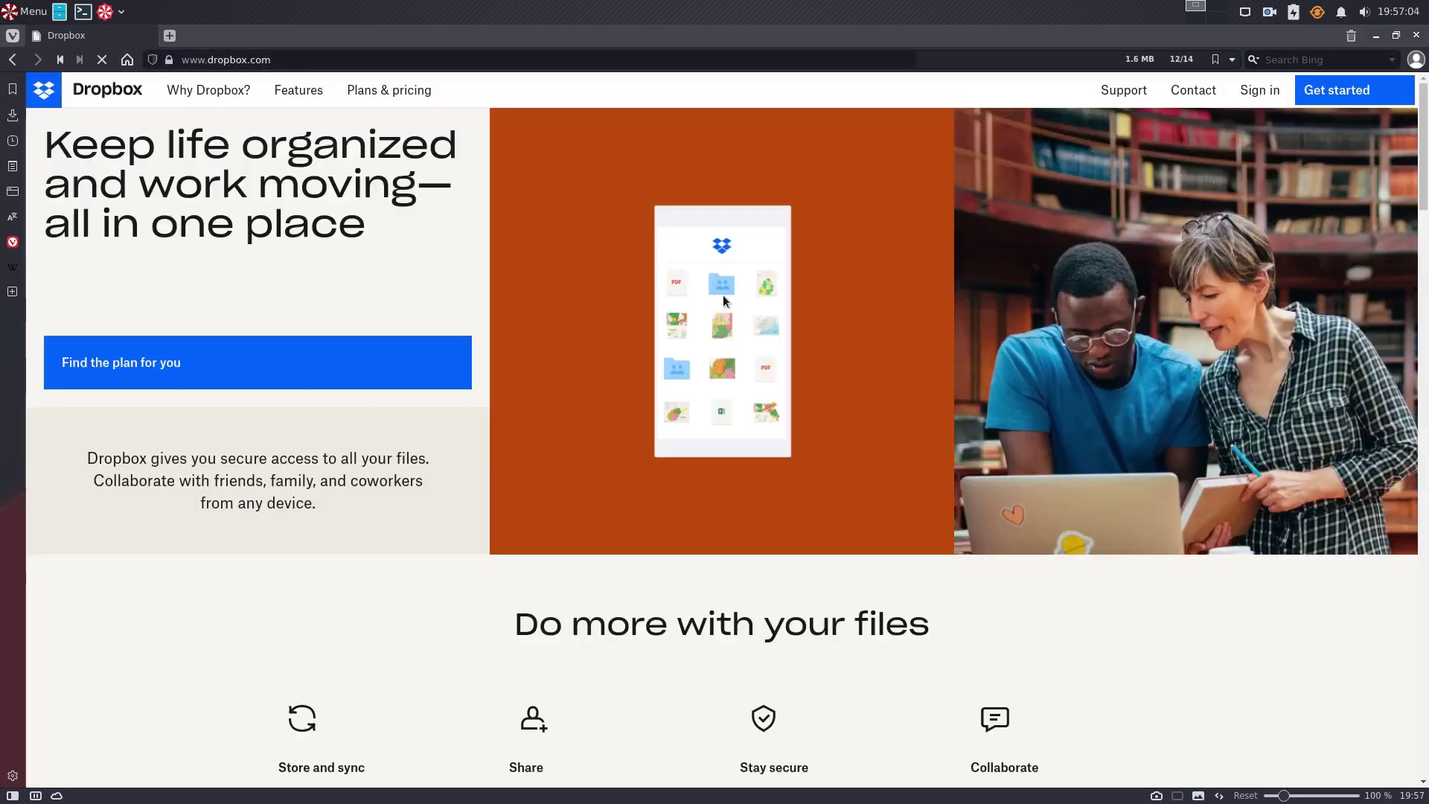
pyautogui.click(1325, 752)
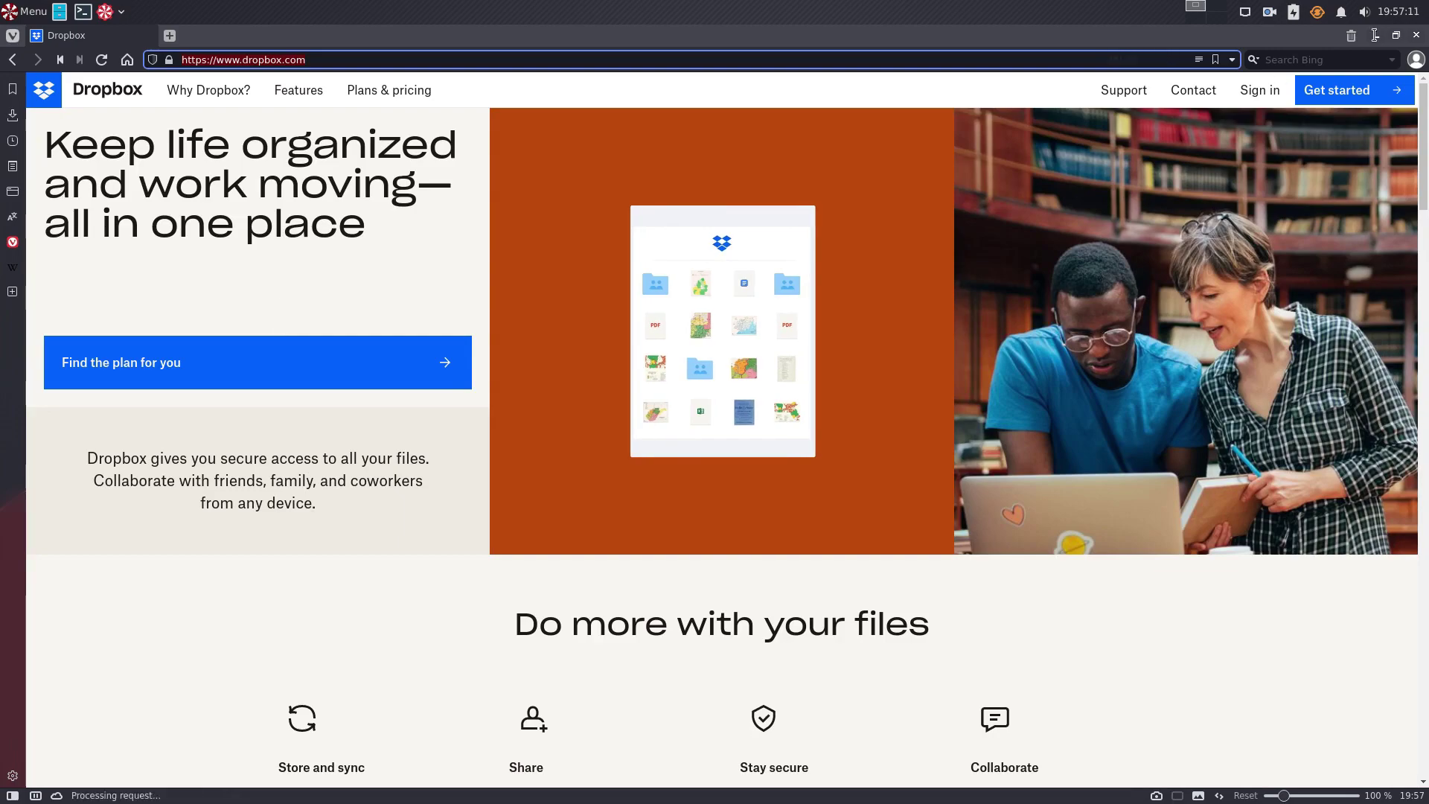
pyautogui.click(1375, 35)
# Step: Create a 'Dropbox' web app with the pasted address, Internet category, site favicon, and Vivaldi
pyautogui.click(758, 259)
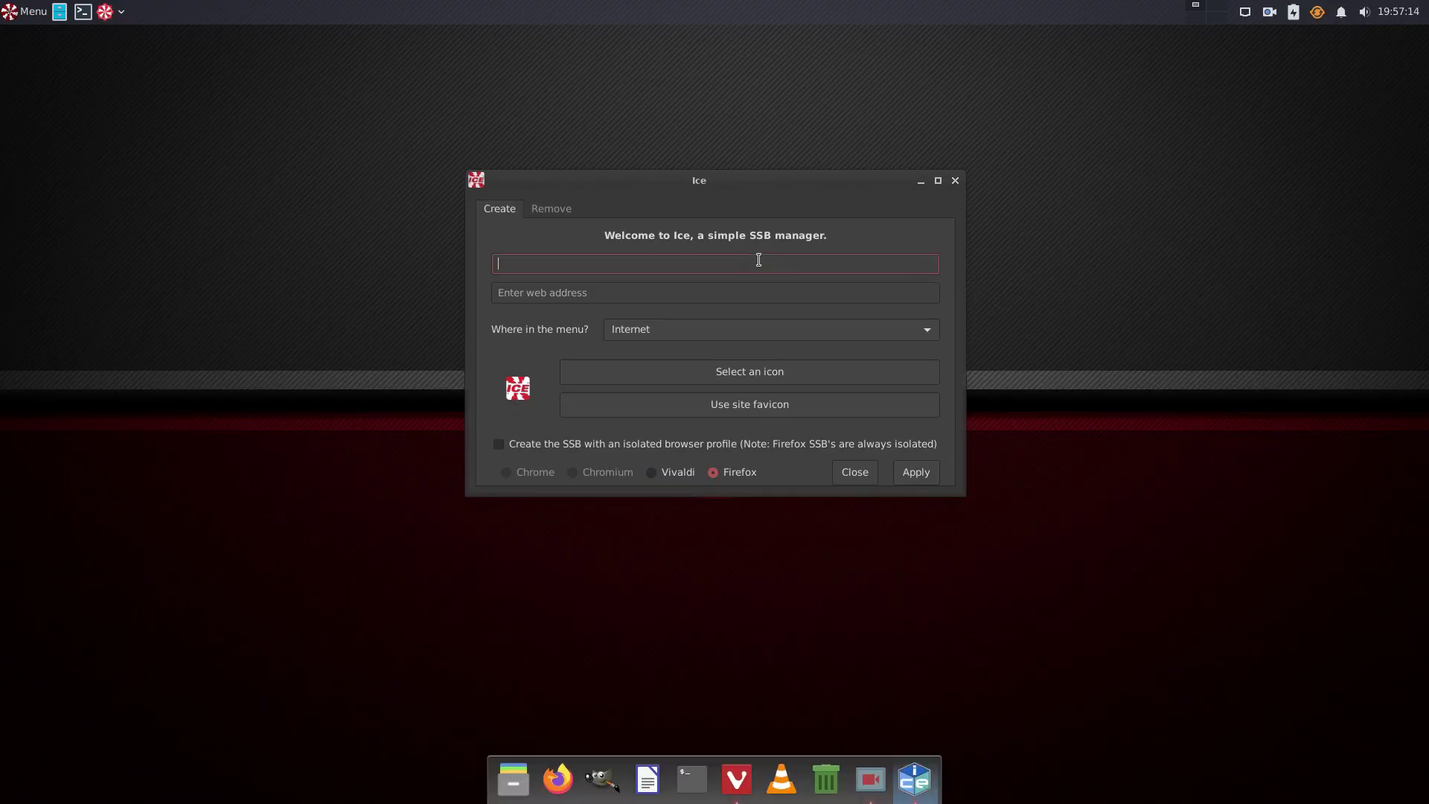
pyautogui.write('Dropbox')
pyautogui.click(763, 293)
pyautogui.write('https://www.dropbox.com')
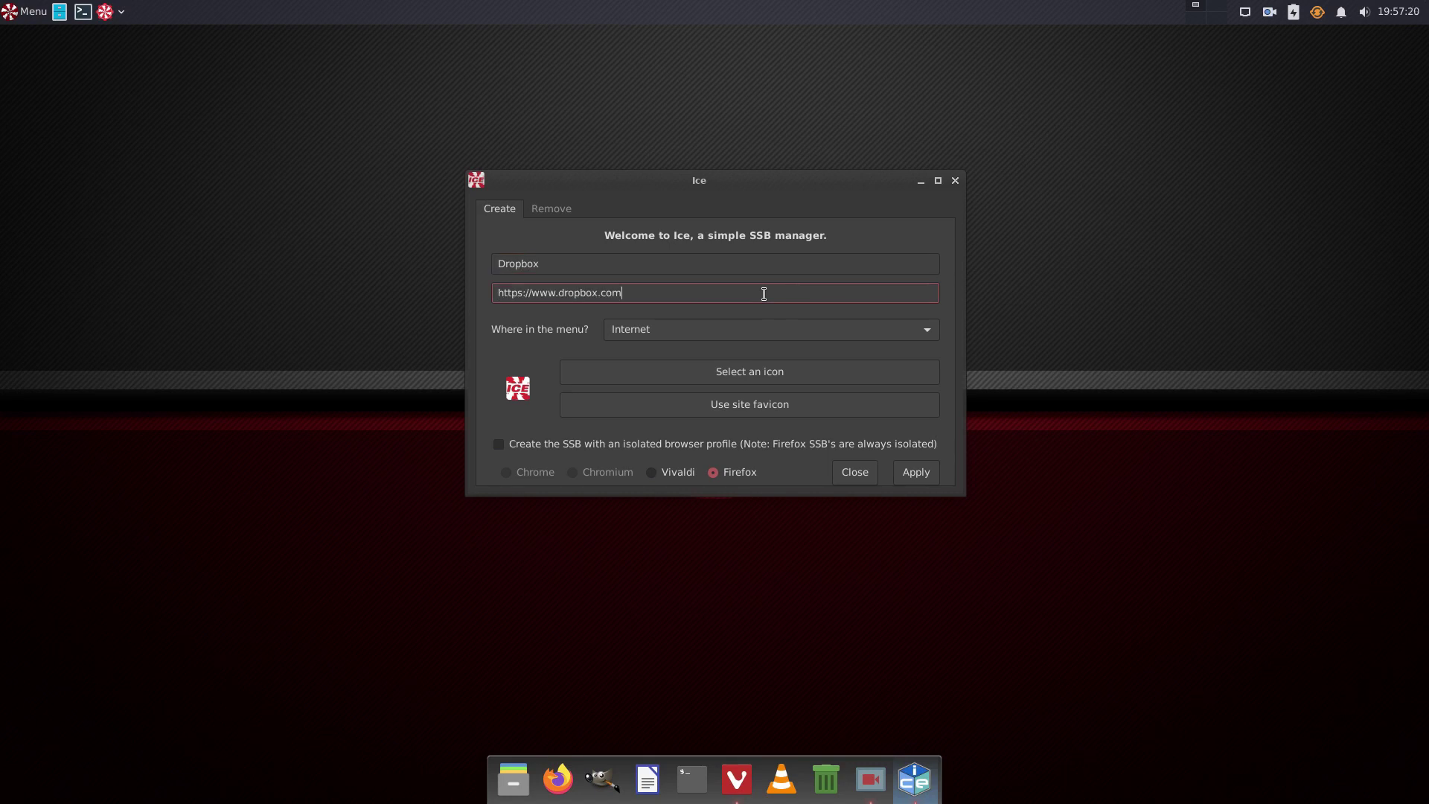
pyautogui.click(929, 332)
pyautogui.click(769, 333)
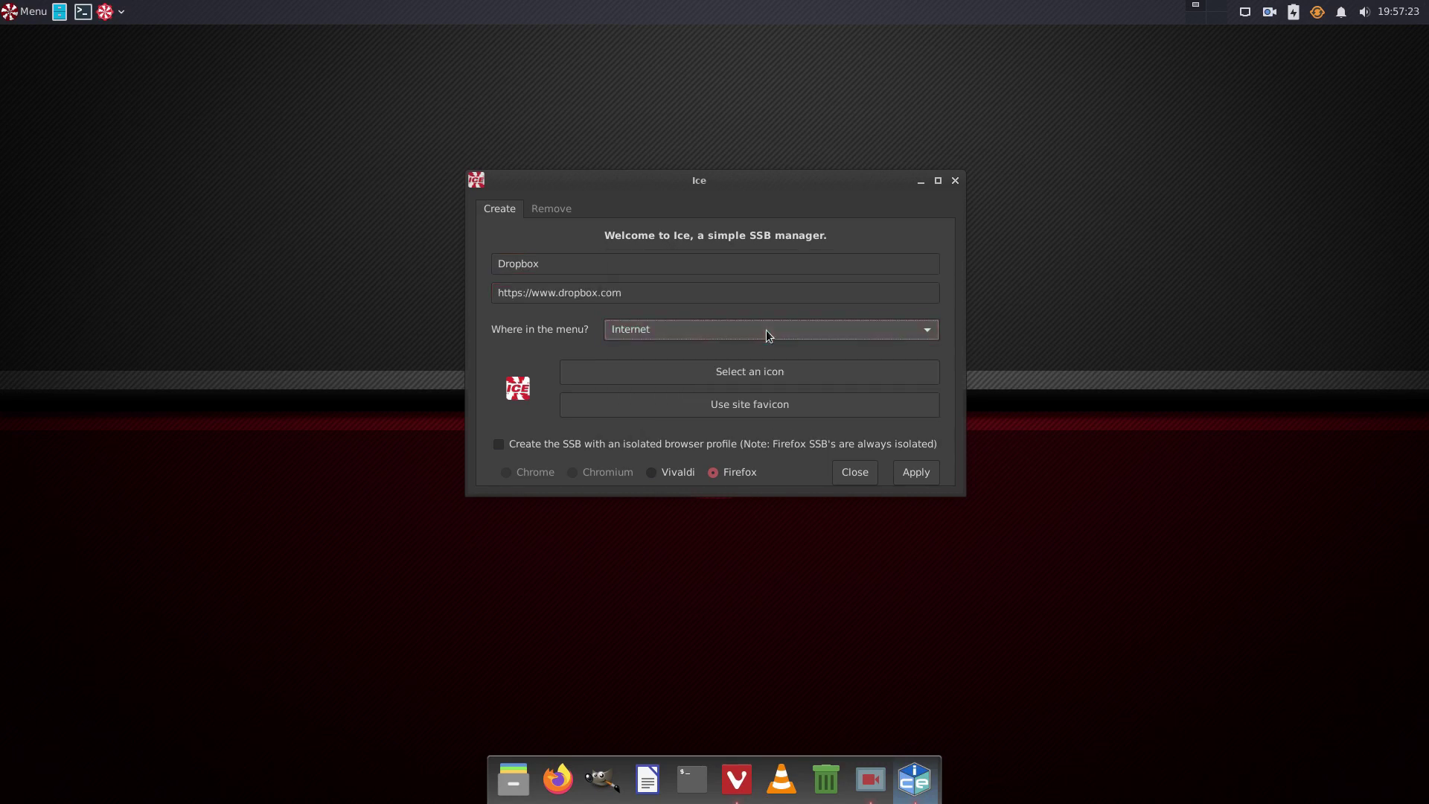
pyautogui.click(749, 409)
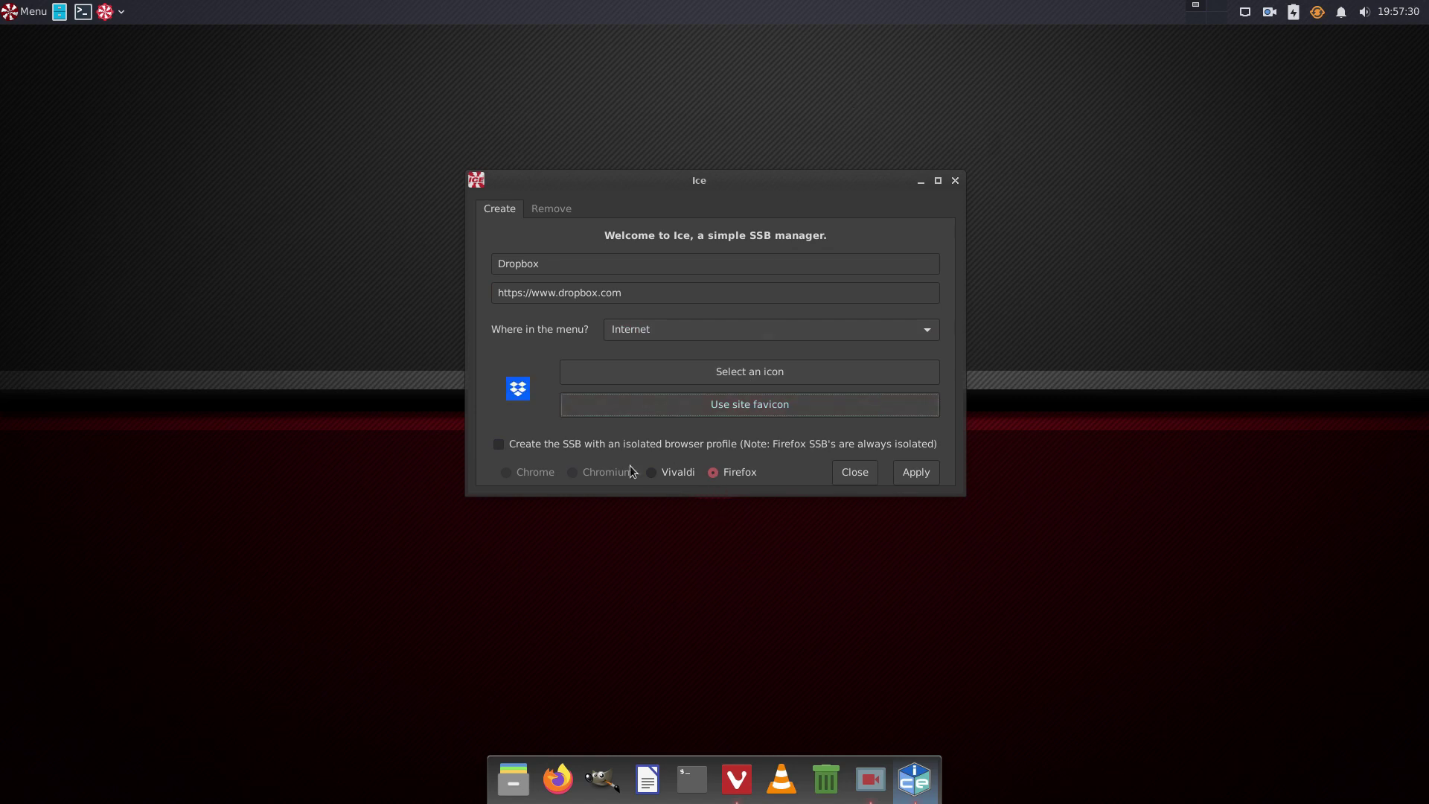
pyautogui.click(657, 475)
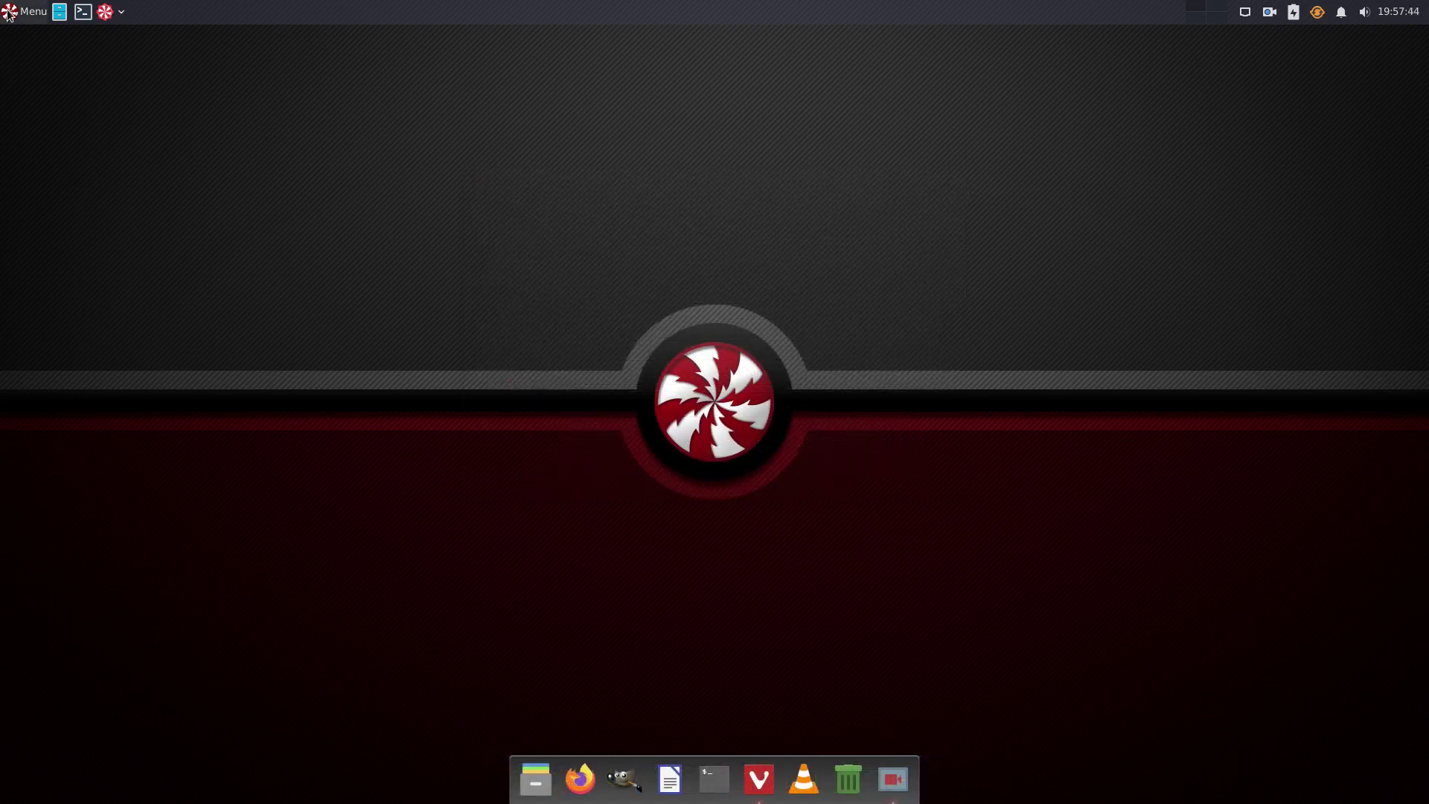
pyautogui.click(11, 13)
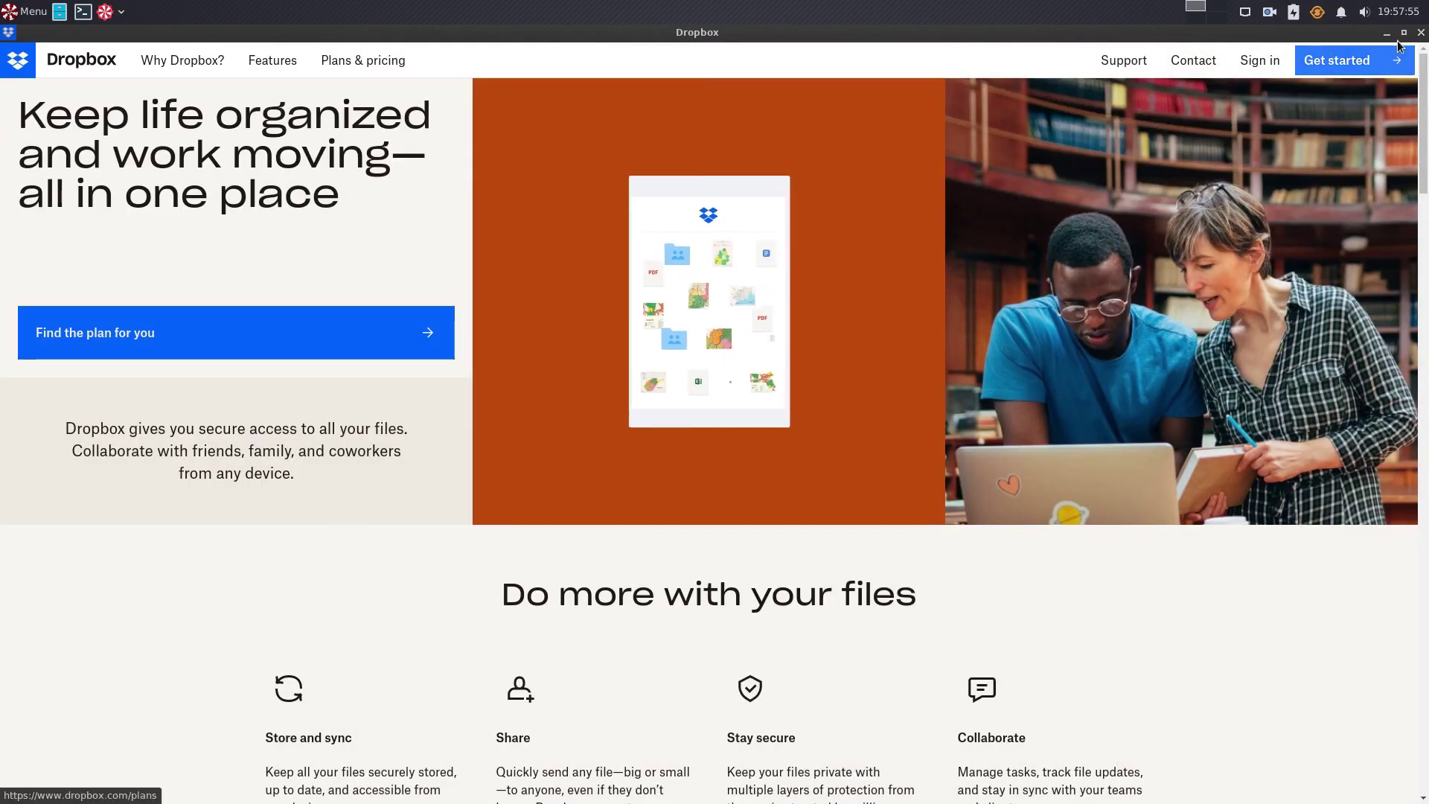
# Step: Close the Dropbox web-app window to reveal the red candy desktop
pyautogui.click(1421, 32)
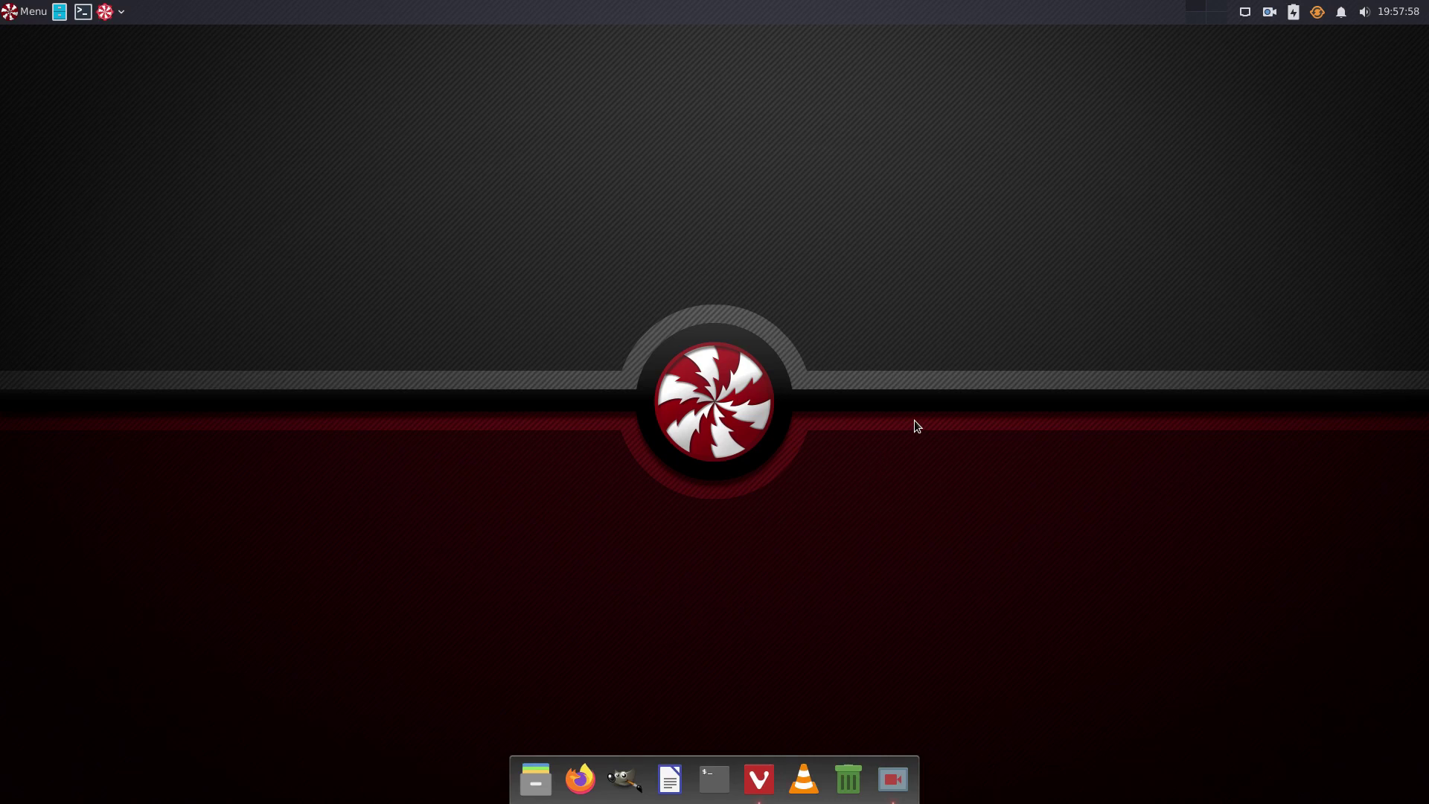